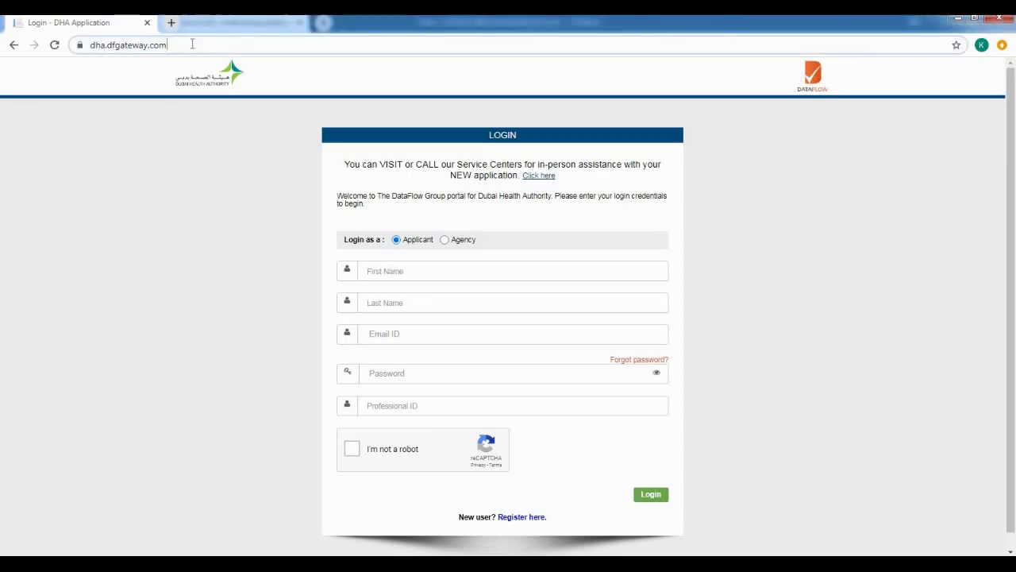
# Step: Load the DHA DataFlow login page from the address bar
pyautogui.click(192, 44)
pyautogui.write('dha')
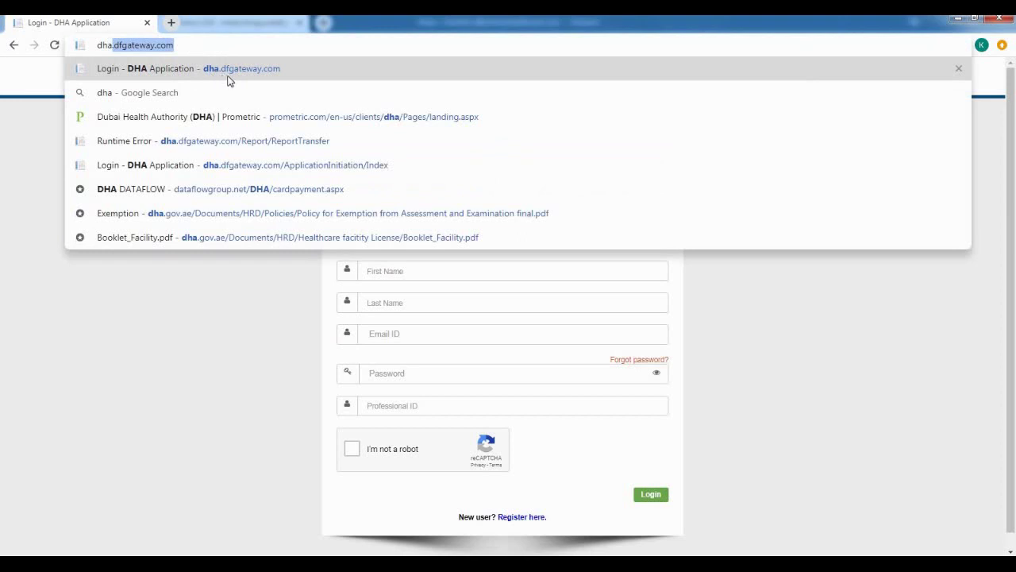
pyautogui.click(287, 76)
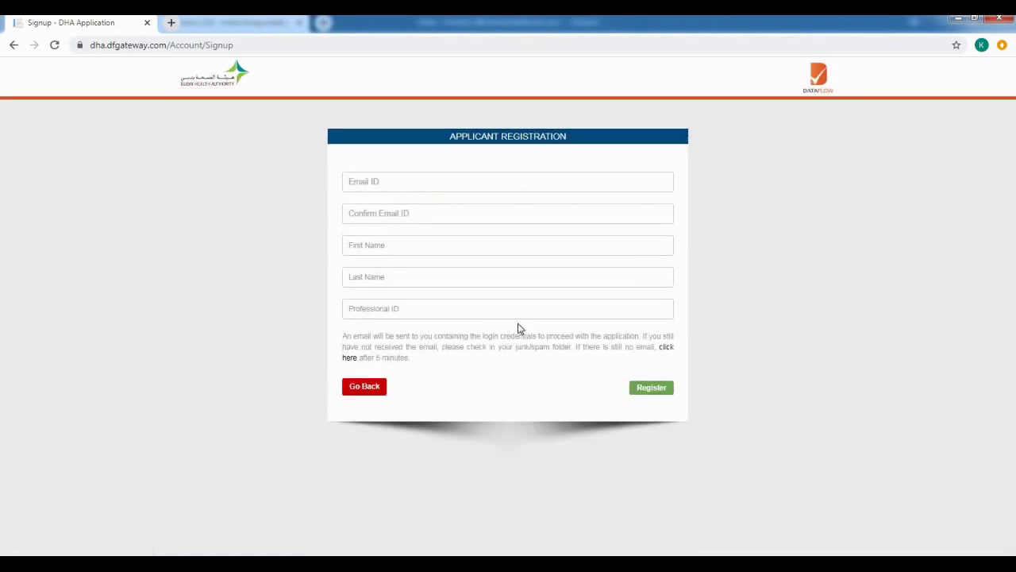
# Step: Paste the saved email address into Email ID and Confirm Email ID on the registration form
pyautogui.hotkey('alt', 'Tab')
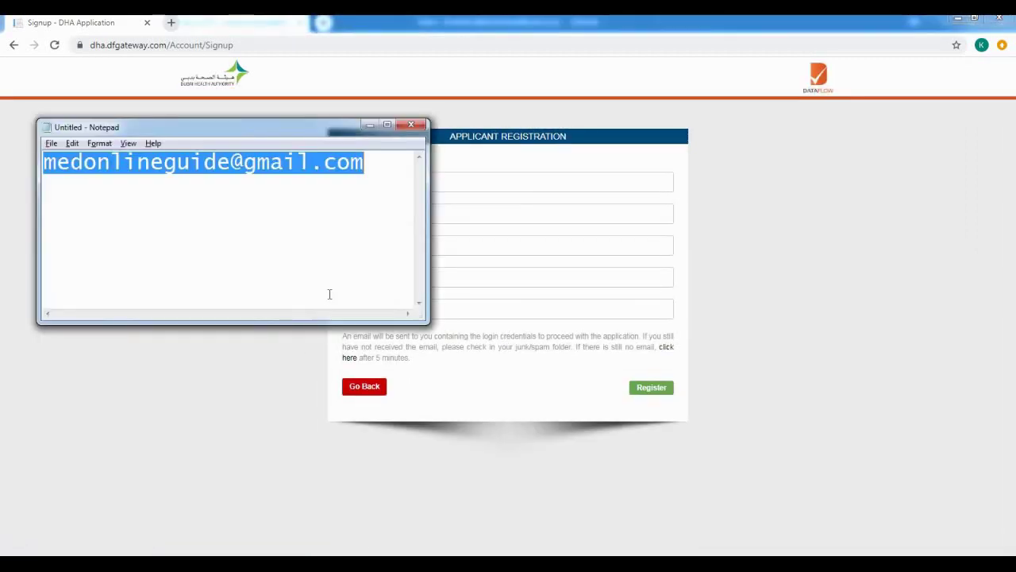
pyautogui.hotkey('alt', 'Tab')
pyautogui.click(466, 181)
pyautogui.hotkey('ctrl', 'v')
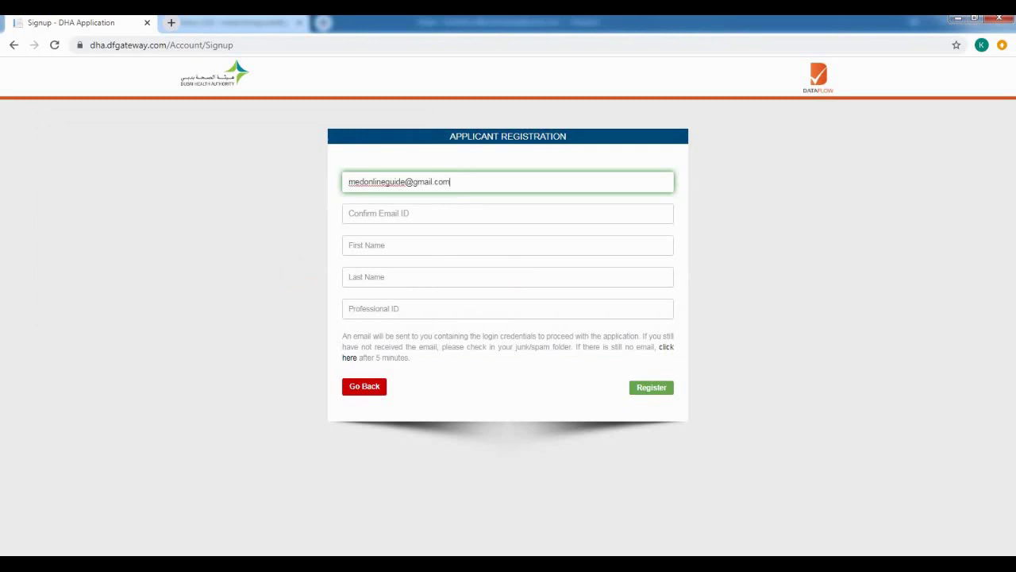
pyautogui.press('Tab')
pyautogui.hotkey('ctrl', 'v')
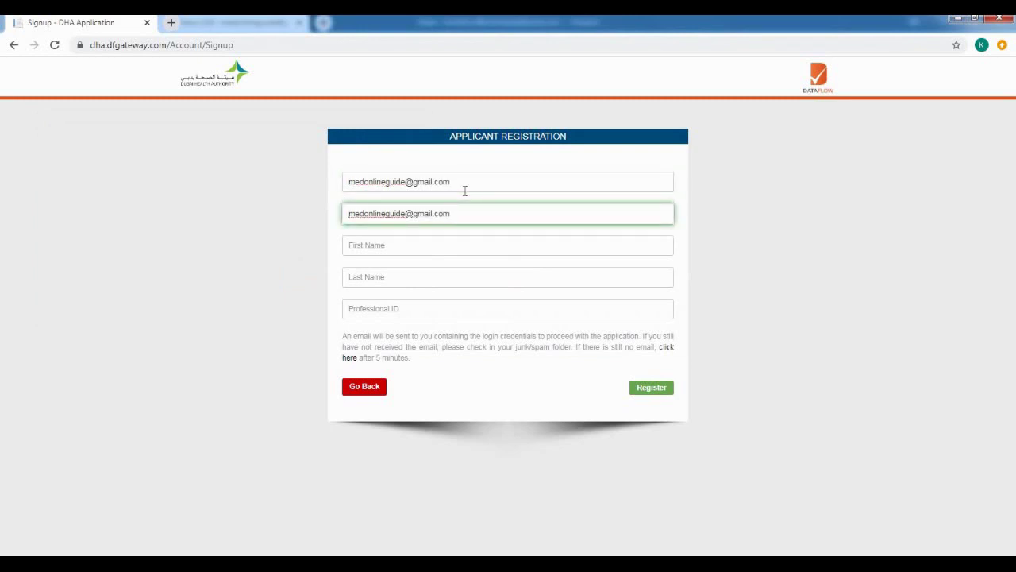
# Step: Fill both name fields from the saved name suggestion
pyautogui.press('Tab')
pyautogui.write('Med')
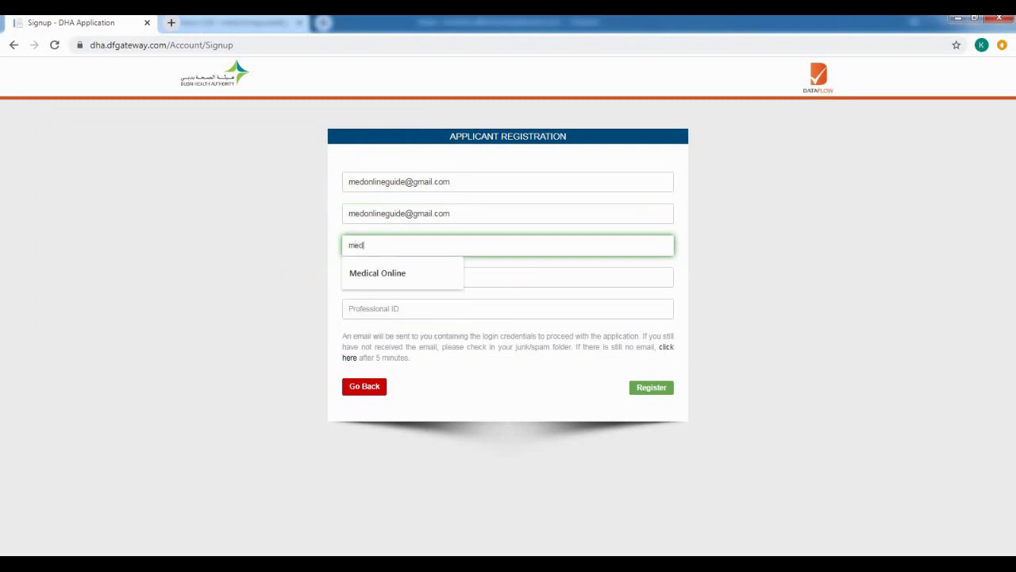
pyautogui.click(373, 272)
# Step: Copy the DHA ID from the My Dashboard page into the Professional ID field
pyautogui.click(388, 308)
pyautogui.click(293, 308)
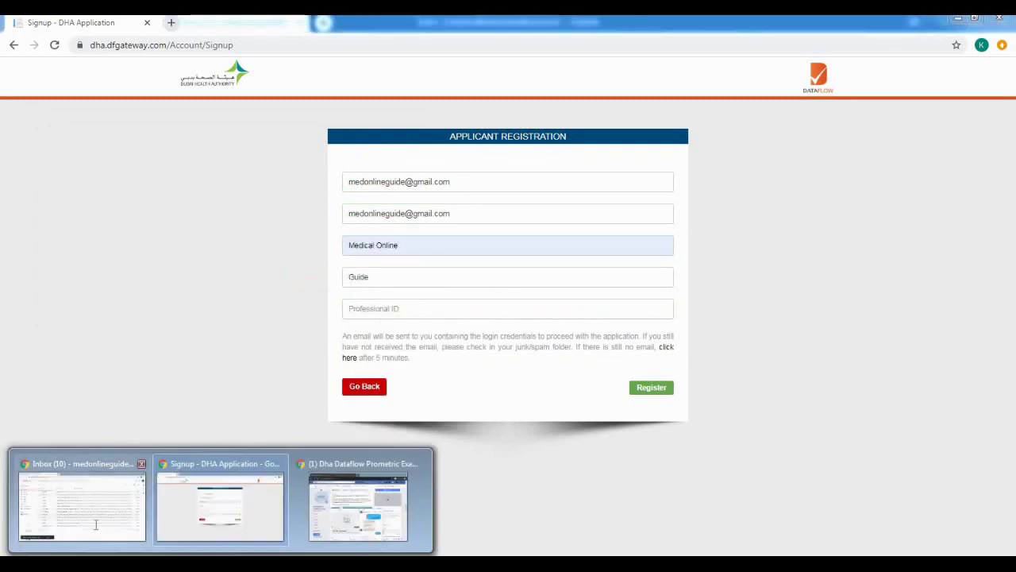
pyautogui.click(119, 502)
pyautogui.click(111, 26)
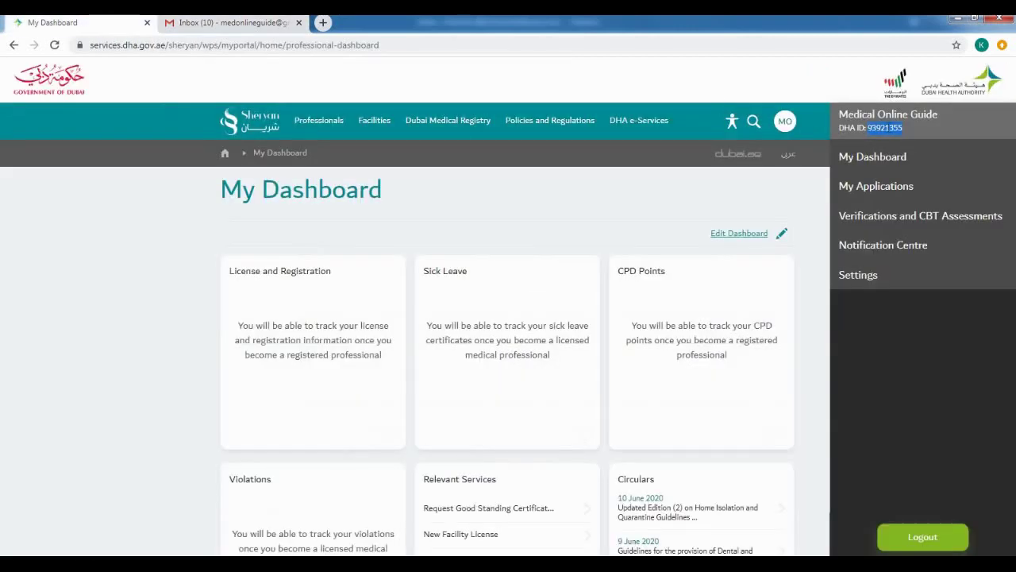
pyautogui.hotkey('alt', 'Tab')
pyautogui.click(432, 309)
pyautogui.hotkey('ctrl', 'v')
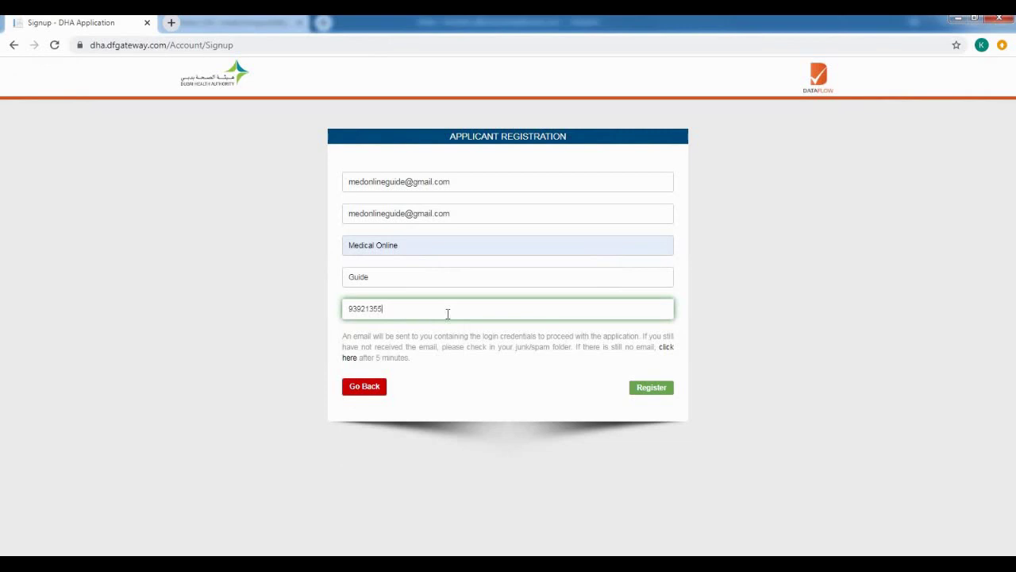
pyautogui.click(273, 317)
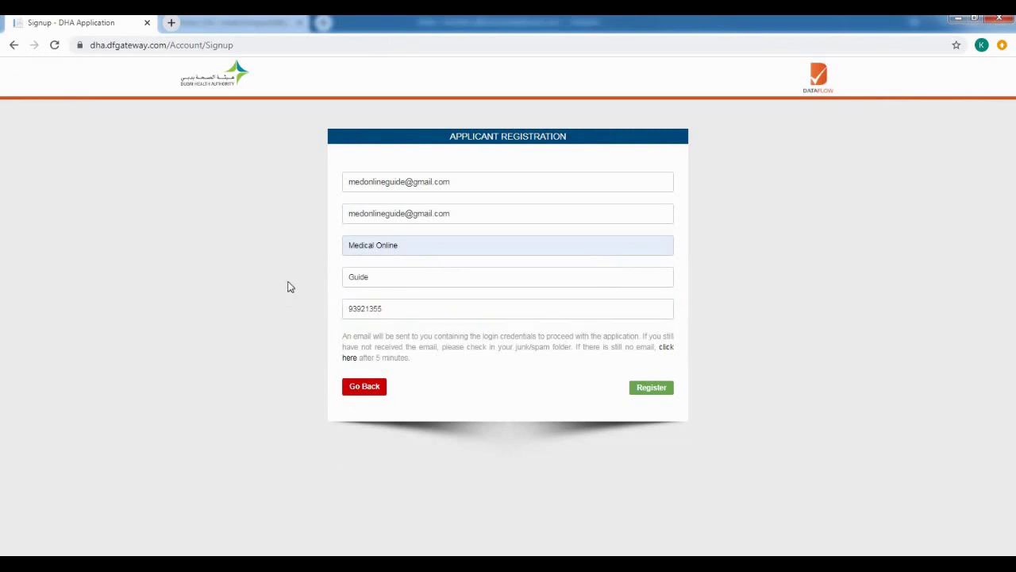
# Step: Submit the registration, see the email-already-exists warning, and return to login
pyautogui.click(651, 389)
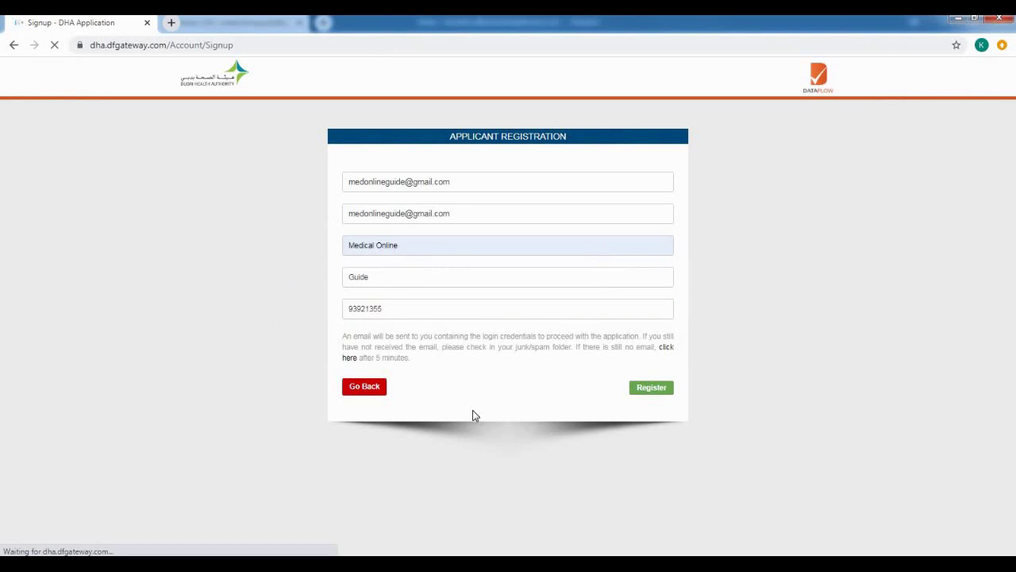
pyautogui.moveTo(420, 172); pyautogui.dragTo(340, 172)
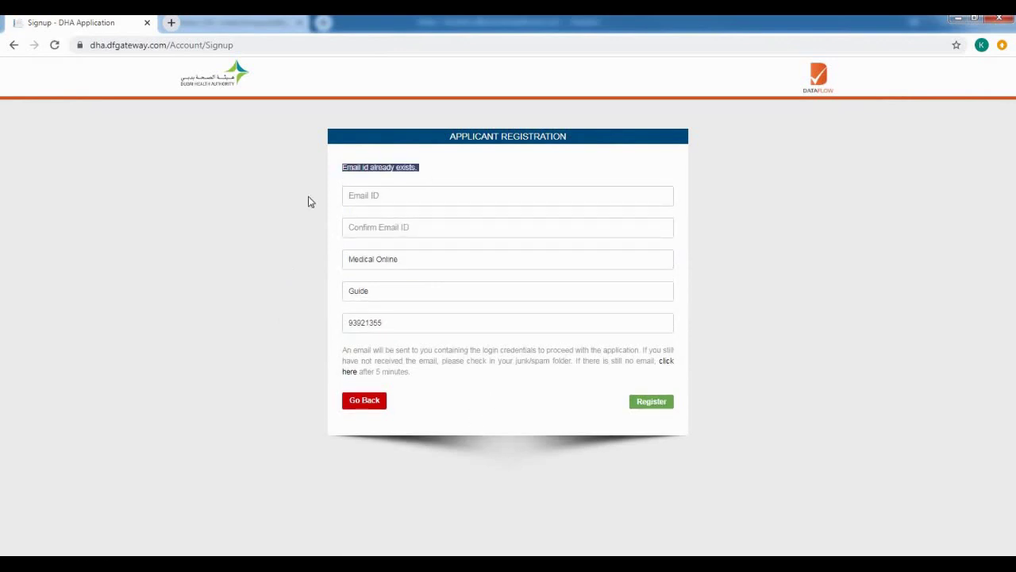
pyautogui.click(256, 279)
pyautogui.click(374, 402)
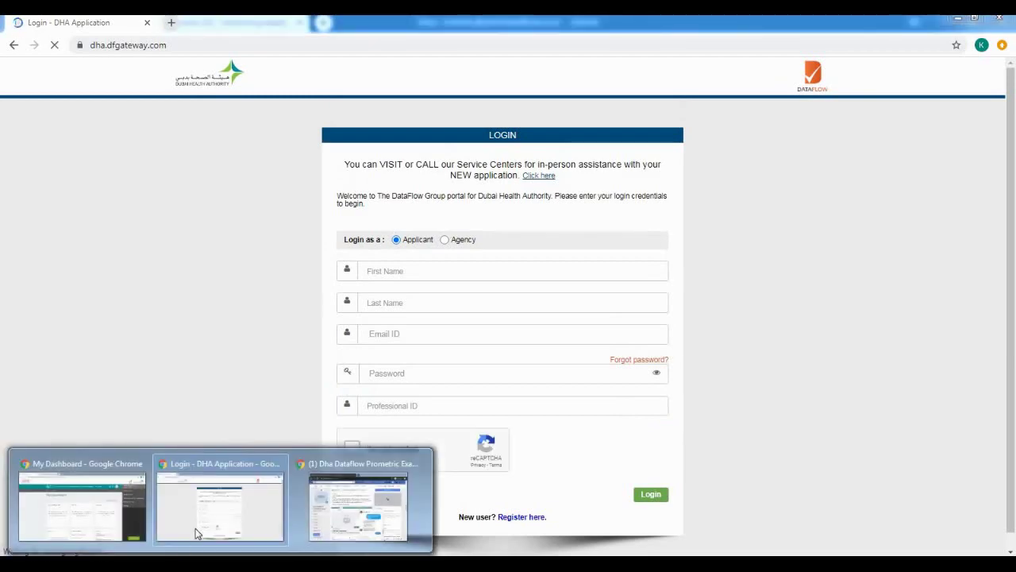
# Step: Read DataFlow's Login Information email in Gmail, including the account access link
pyautogui.click(91, 526)
pyautogui.click(225, 24)
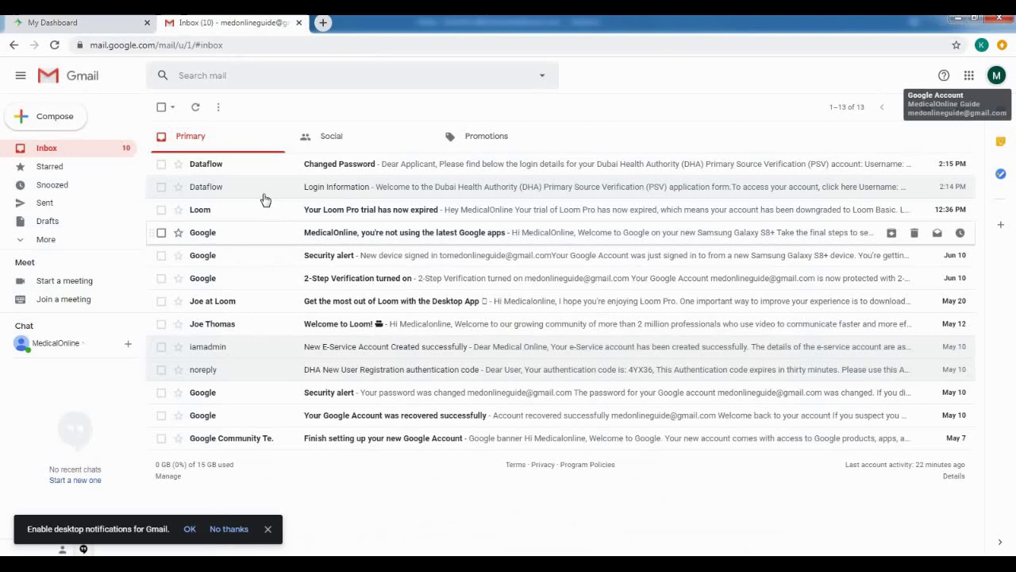
pyautogui.click(341, 189)
pyautogui.moveTo(193, 140); pyautogui.dragTo(278, 139)
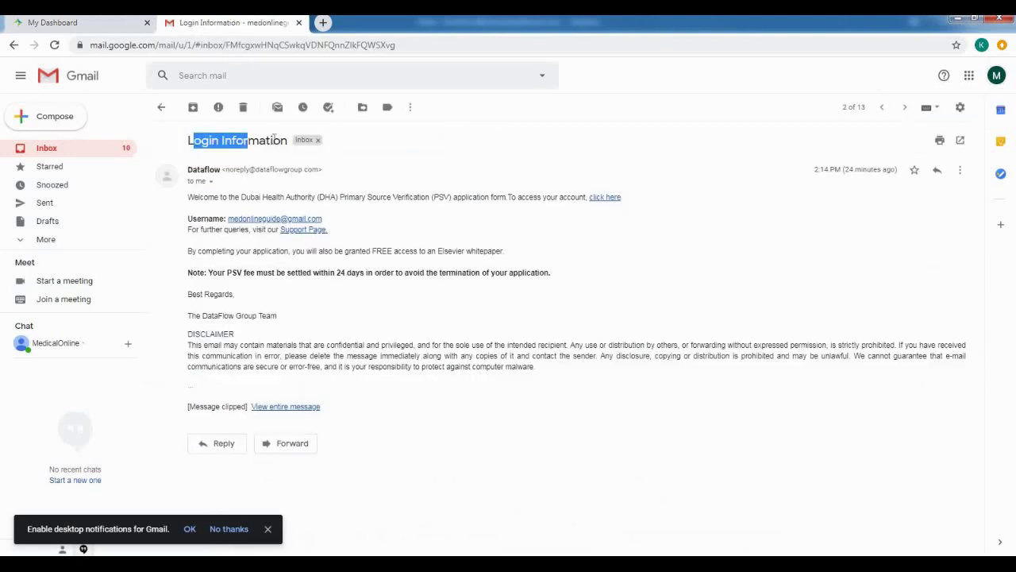
pyautogui.click(454, 236)
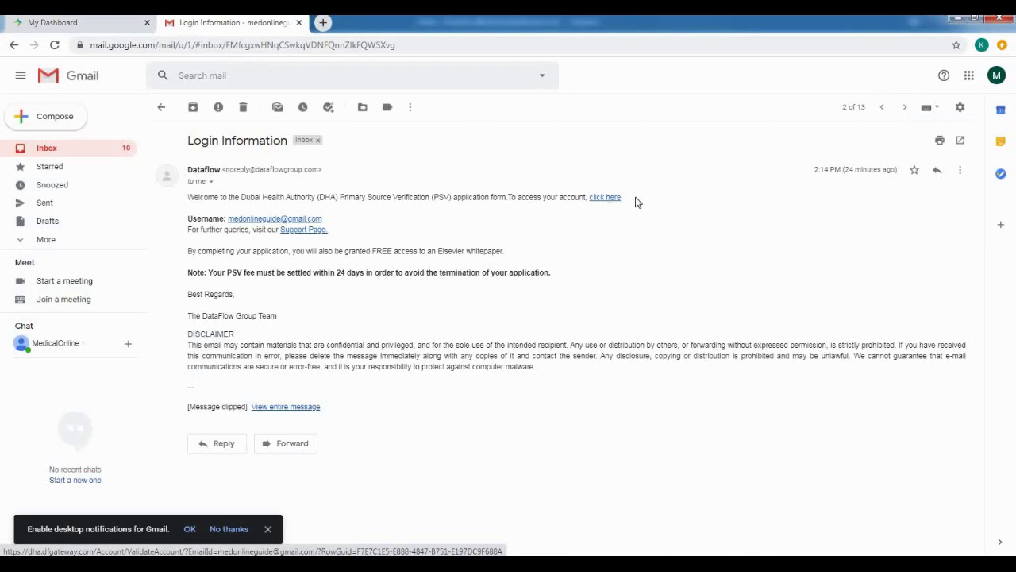
pyautogui.moveTo(635, 199); pyautogui.dragTo(590, 197)
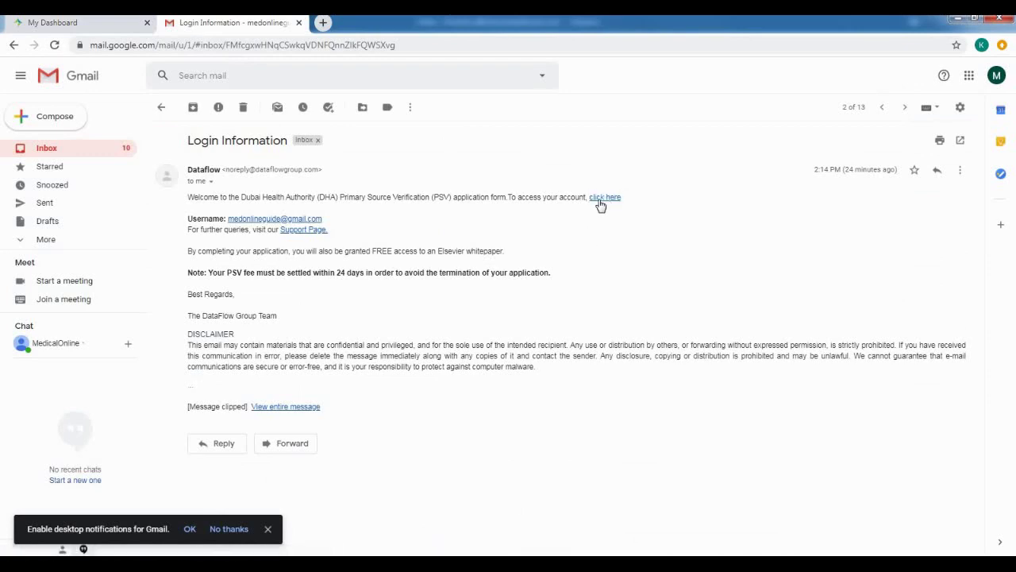
# Step: Read the Changed Password email to get the new username
pyautogui.click(71, 150)
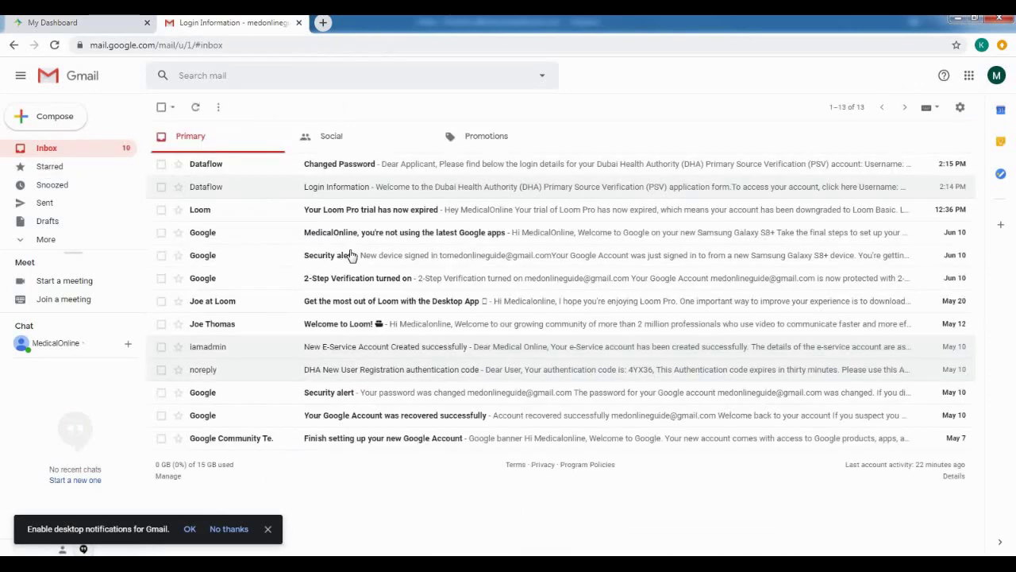
pyautogui.click(429, 166)
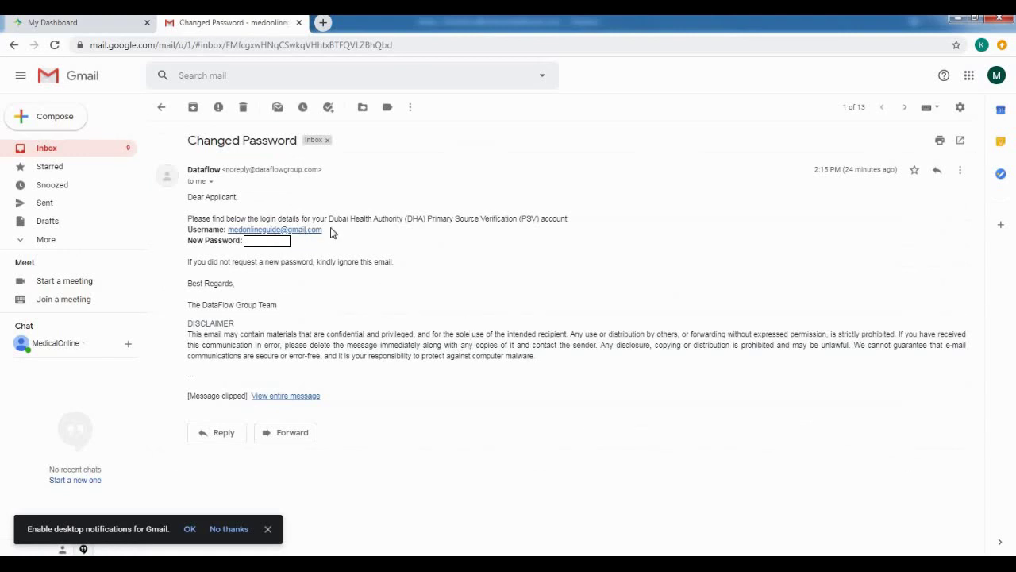
pyautogui.moveTo(327, 230); pyautogui.dragTo(228, 232)
pyautogui.hotkey('ctrl', 'c')
pyautogui.click(300, 247)
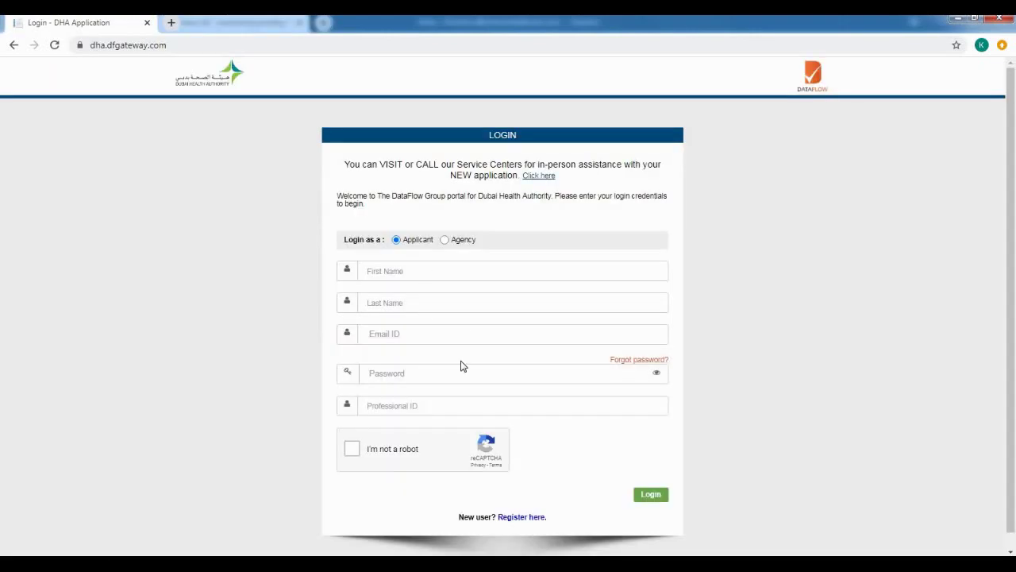
# Step: Enter the professional ID, the saved email address and the account password
pyautogui.click(454, 404)
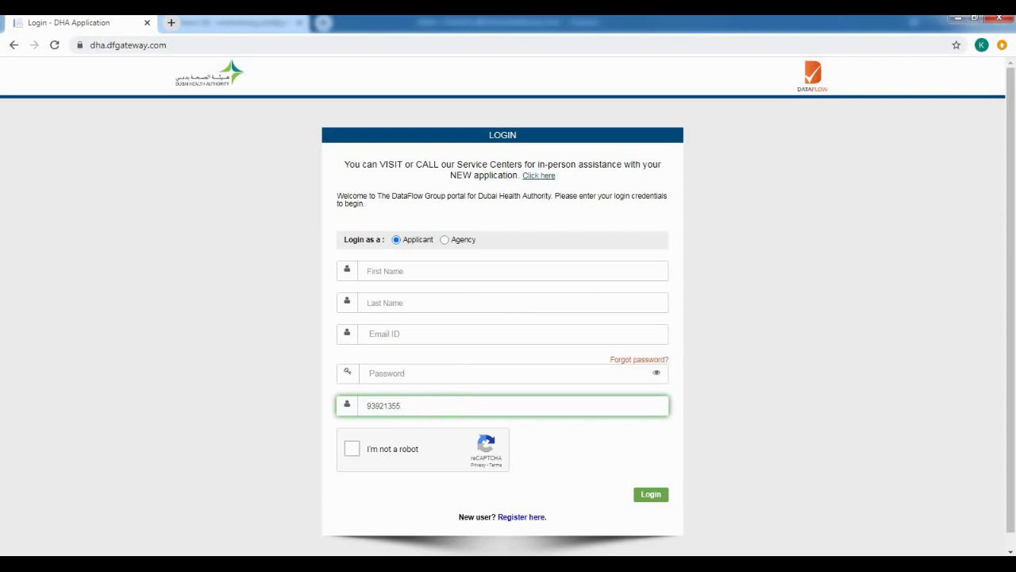
pyautogui.hotkey('alt', 'Tab')
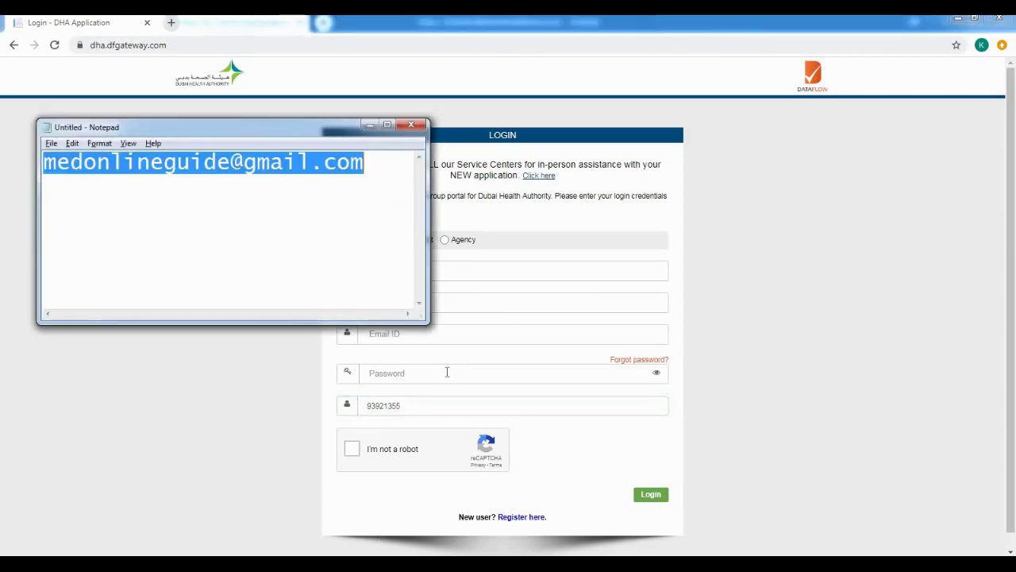
pyautogui.hotkey('alt', 'Tab')
pyautogui.click(437, 333)
pyautogui.hotkey('ctrl', 'v')
pyautogui.click(455, 373)
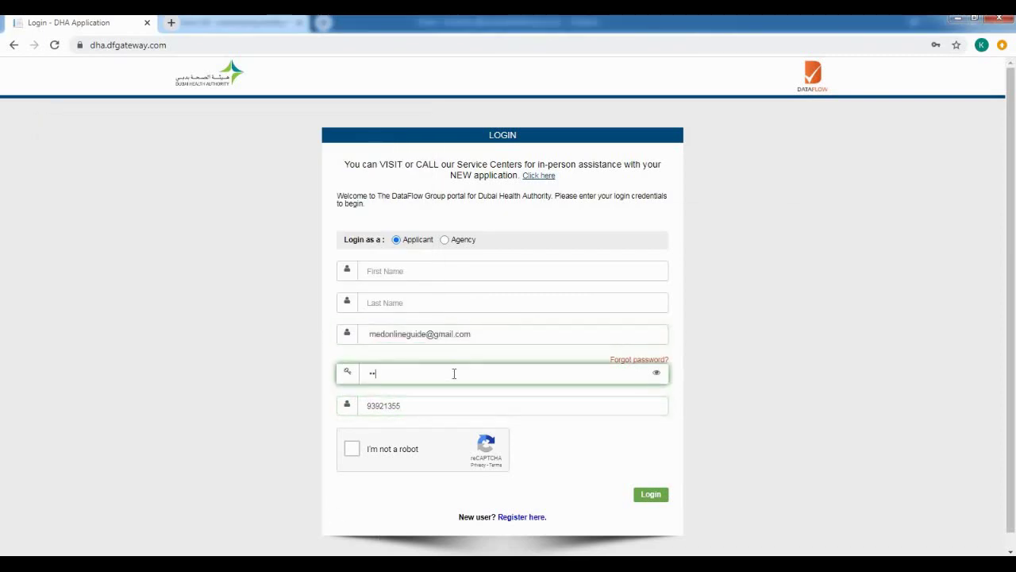
# Step: Pass the not-a-robot check, fill in First and Last Name, and log in
pyautogui.click(353, 449)
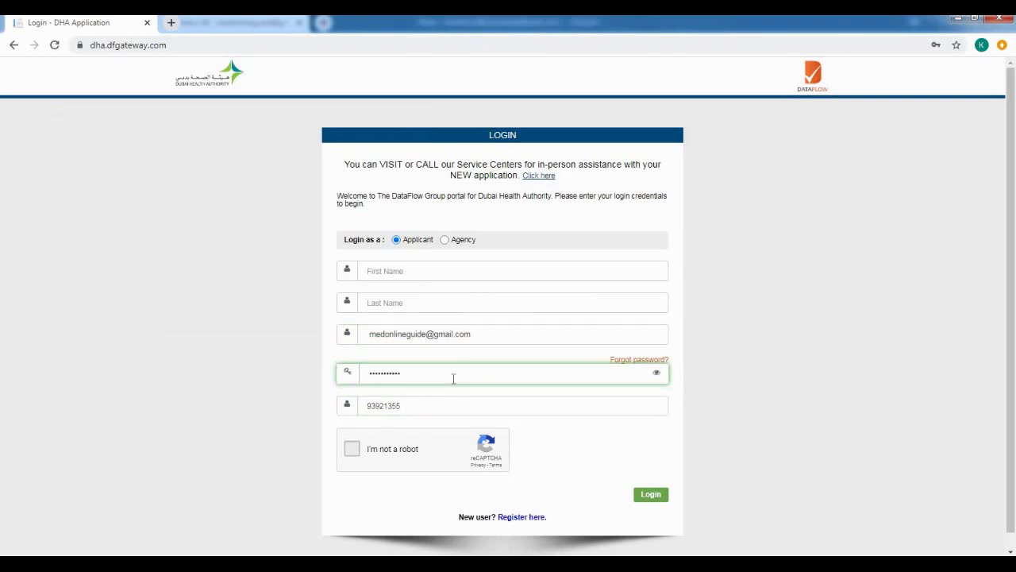
pyautogui.click(456, 301)
pyautogui.write('g')
pyautogui.hotkey('shift', 'Tab')
pyautogui.write('M')
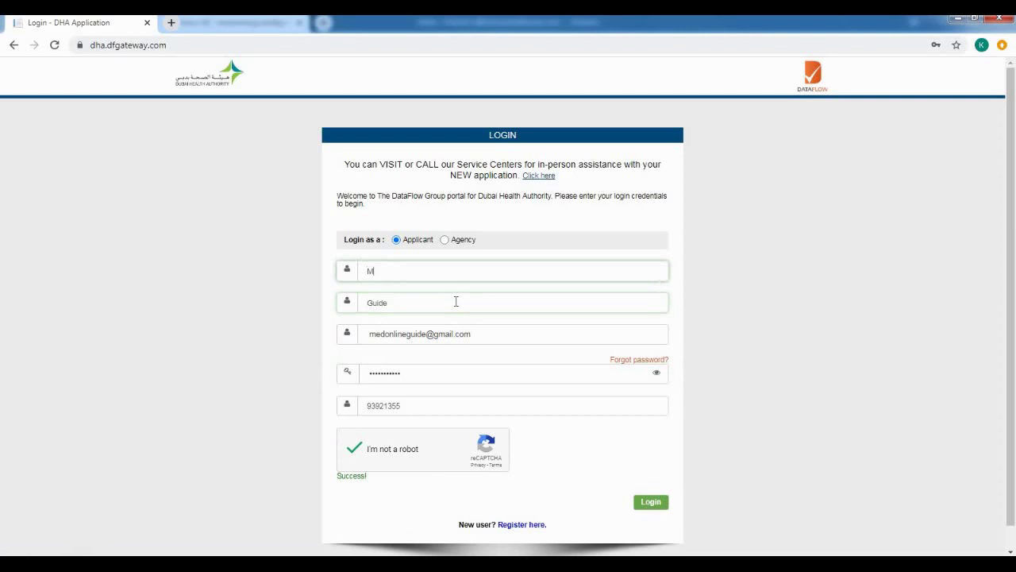
pyautogui.write('edical Online')
pyautogui.click(640, 505)
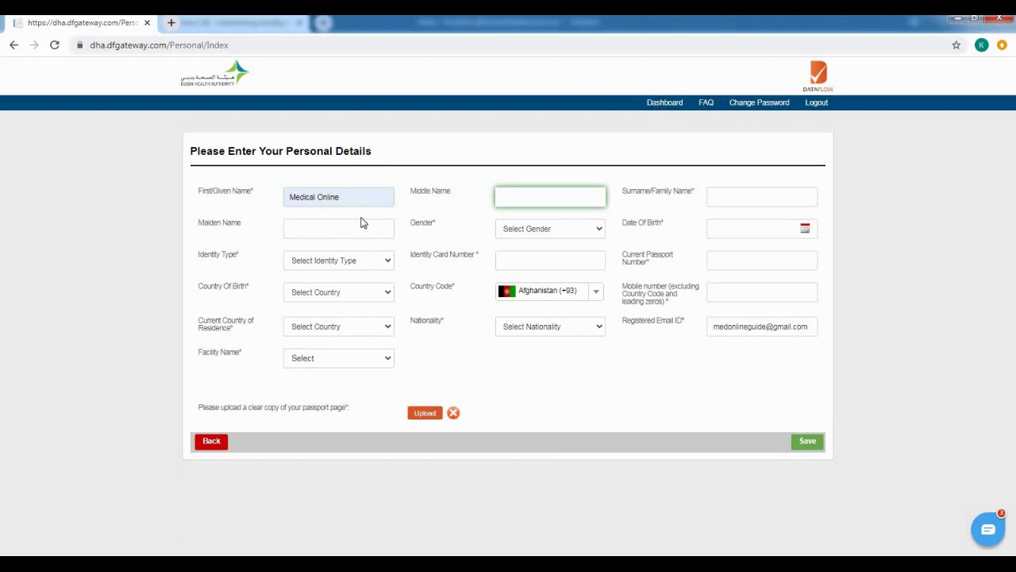
# Step: Fill in the suggested surname and set gender to FEMALE
pyautogui.press('Tab')
pyautogui.write('g')
pyautogui.press('Down')
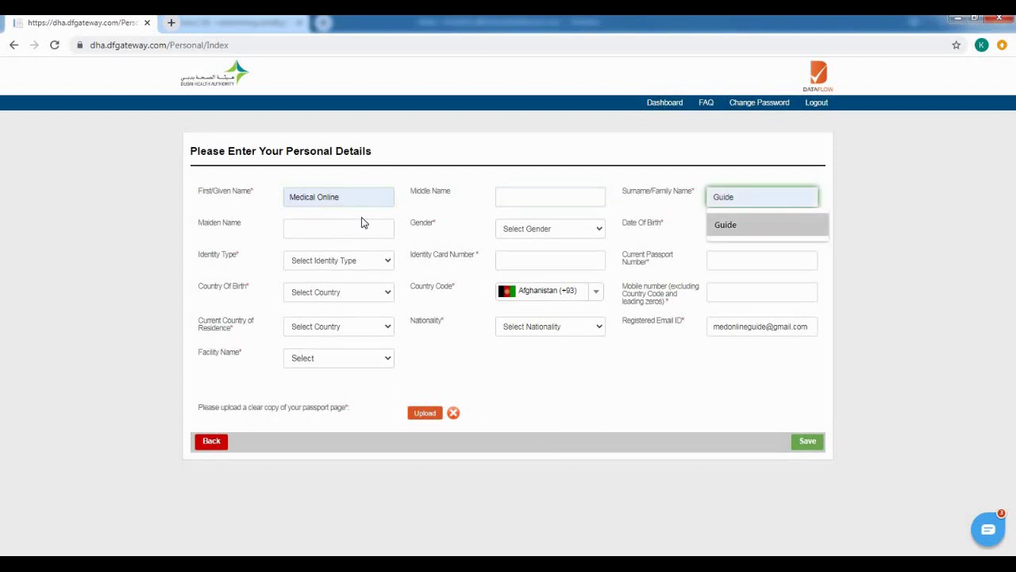
pyautogui.press('Tab')
pyautogui.click(534, 230)
pyautogui.press('Down')
pyautogui.press('Return')
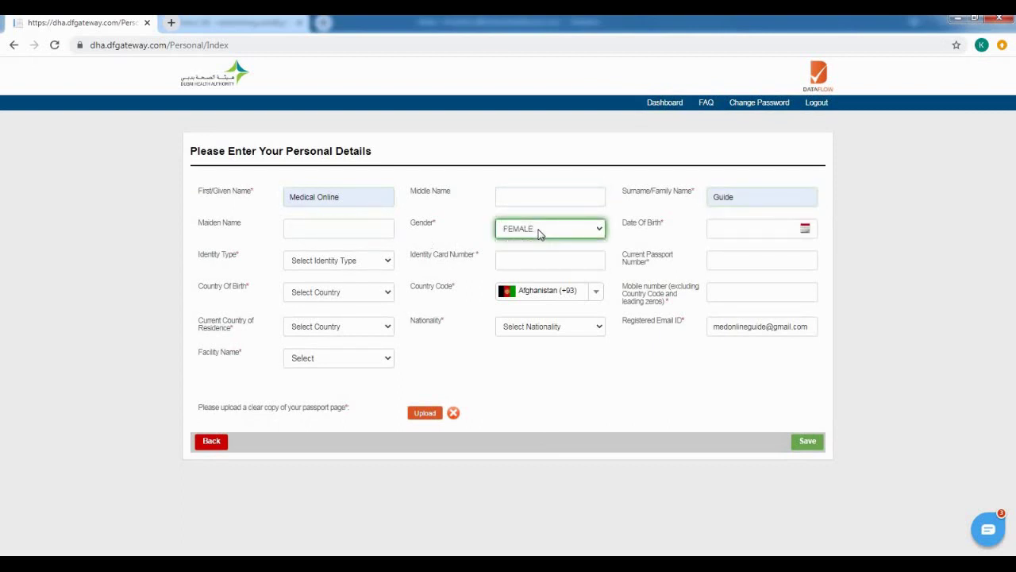
# Step: Set the date of birth to 01/01/1991
pyautogui.click(805, 229)
pyautogui.click(751, 252)
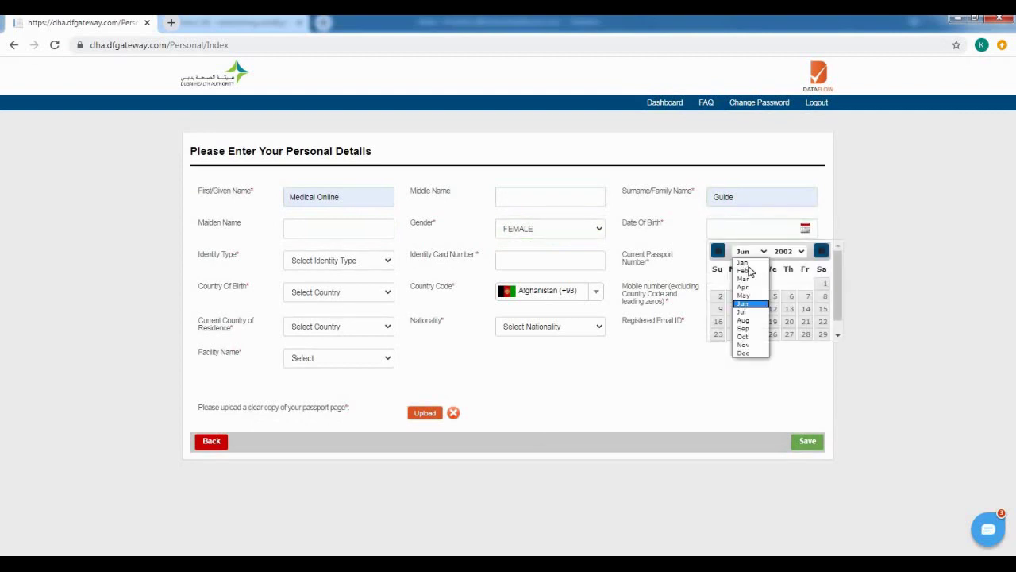
pyautogui.click(750, 263)
pyautogui.click(779, 251)
pyautogui.scroll(10, 782, 341)
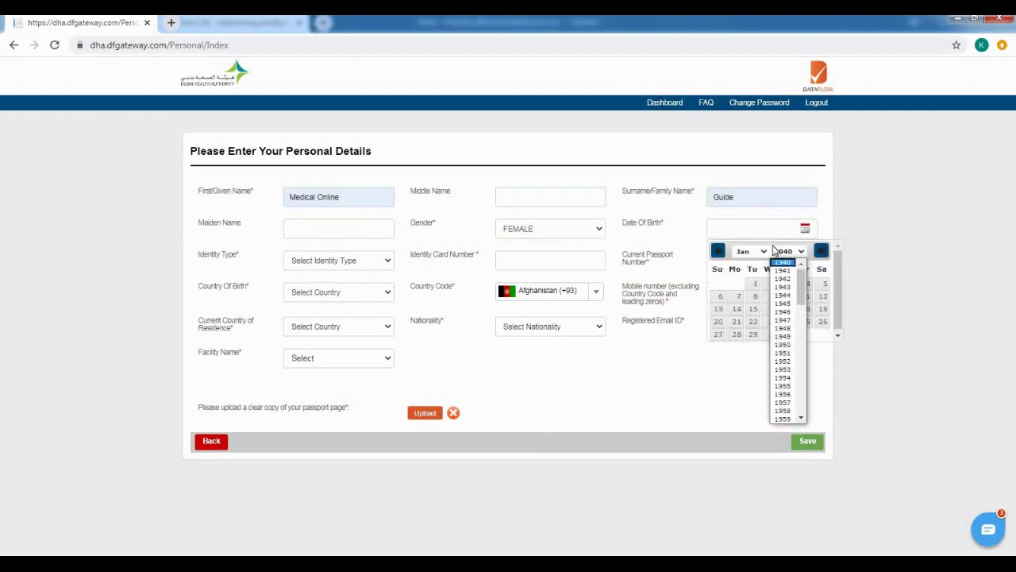
pyautogui.scroll(-7, 782, 342)
pyautogui.click(782, 418)
pyautogui.press('Return')
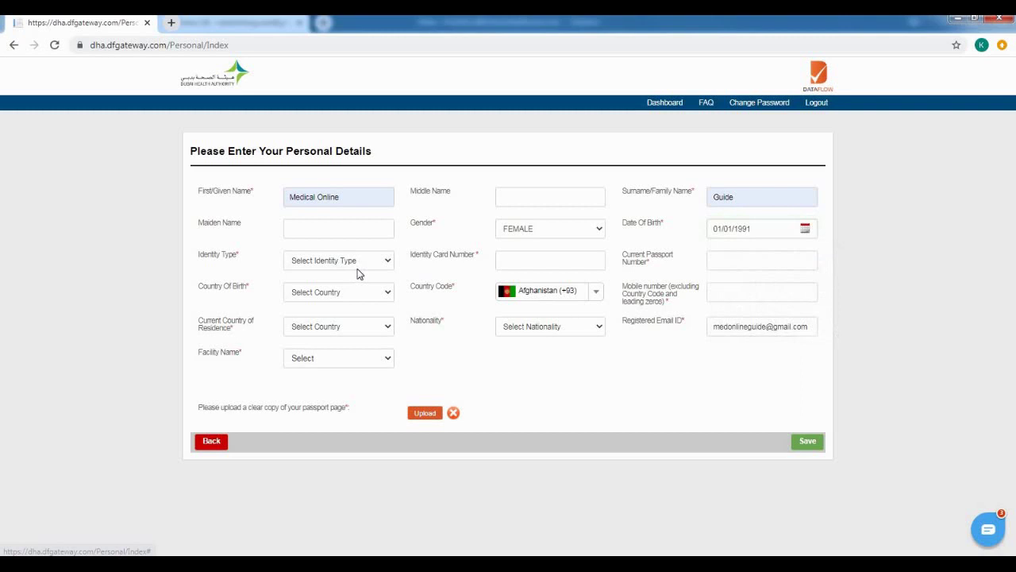
# Step: Set Identity Type to OTHERS, enter the ID number, and reuse it as Passport Number
pyautogui.click(344, 262)
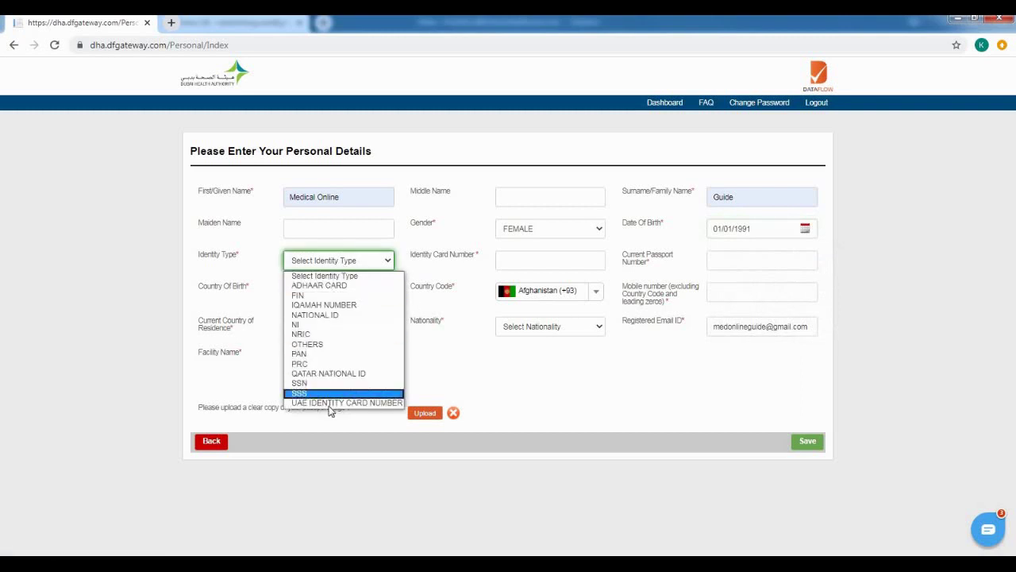
pyautogui.click(343, 346)
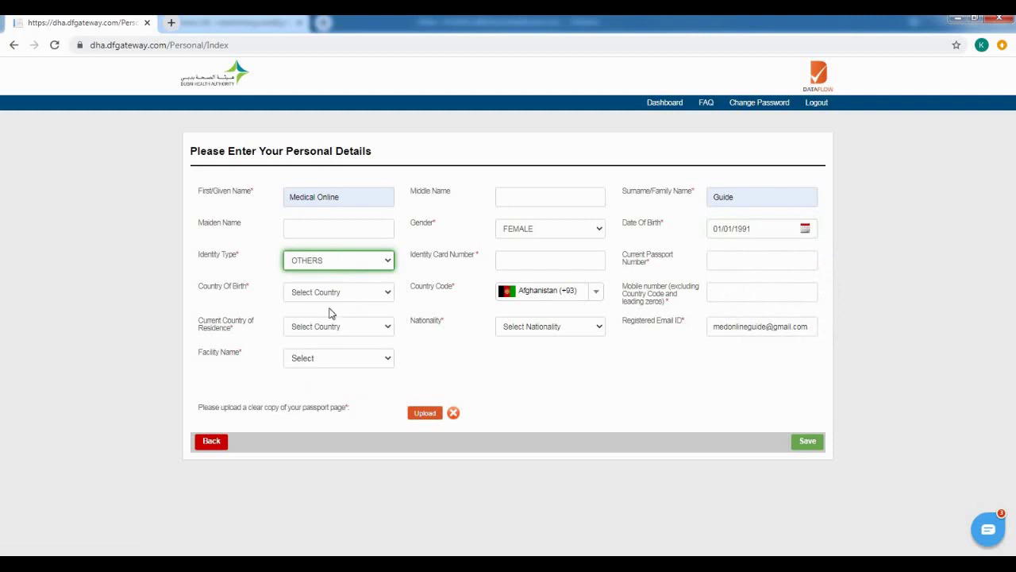
pyautogui.click(323, 267)
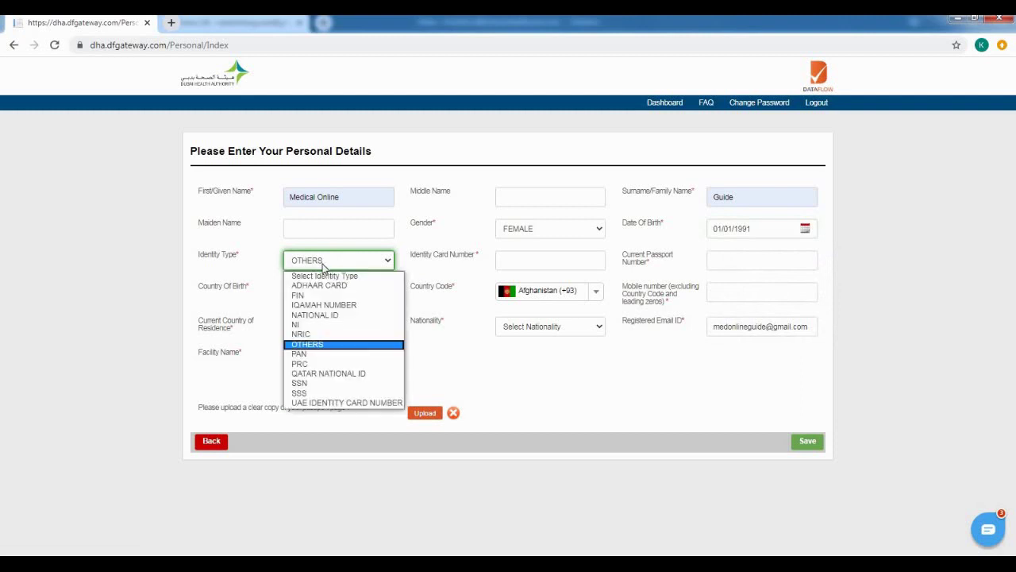
pyautogui.click(325, 344)
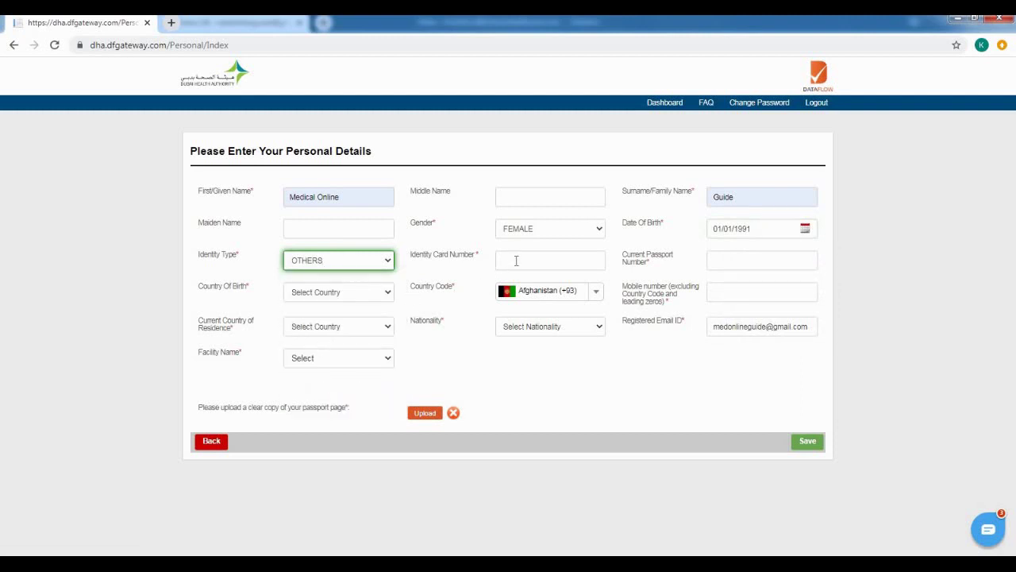
pyautogui.hotkey('shift', 'Tab')
pyautogui.write('S')
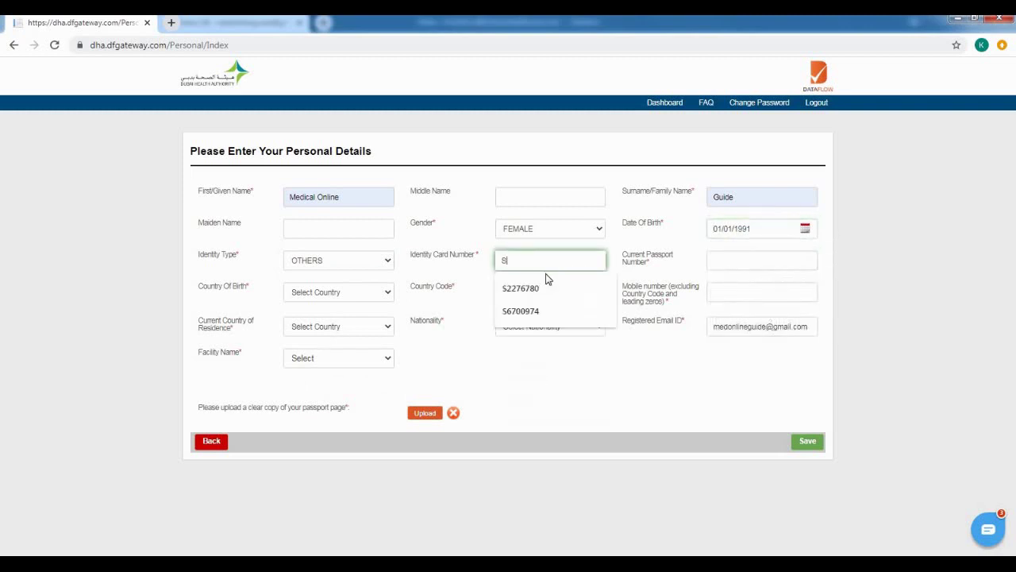
pyautogui.write('1234568')
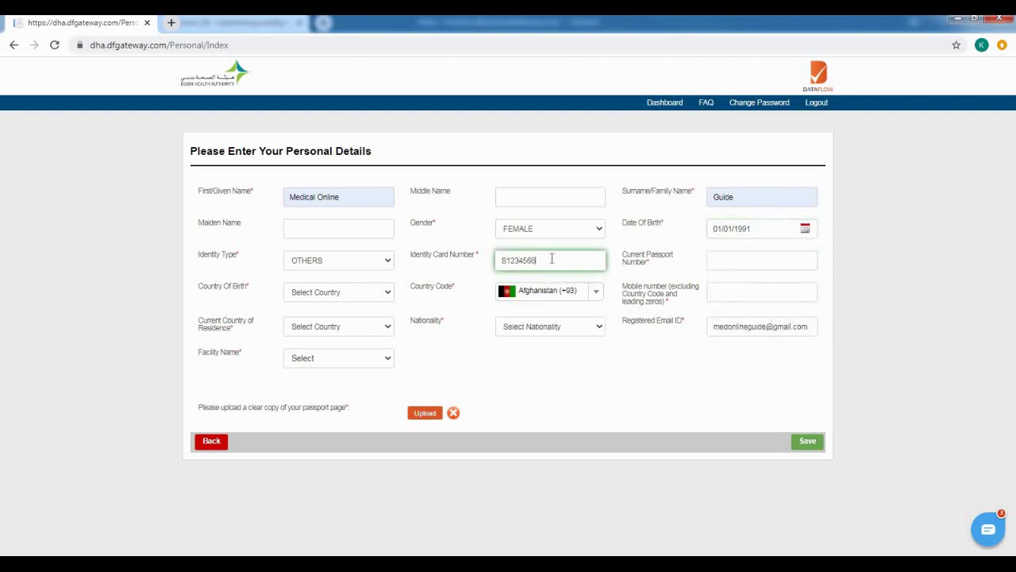
pyautogui.moveTo(551, 258); pyautogui.dragTo(498, 260)
pyautogui.hotkey('ctrl', 'c')
pyautogui.press('Tab')
pyautogui.hotkey('ctrl', 'v')
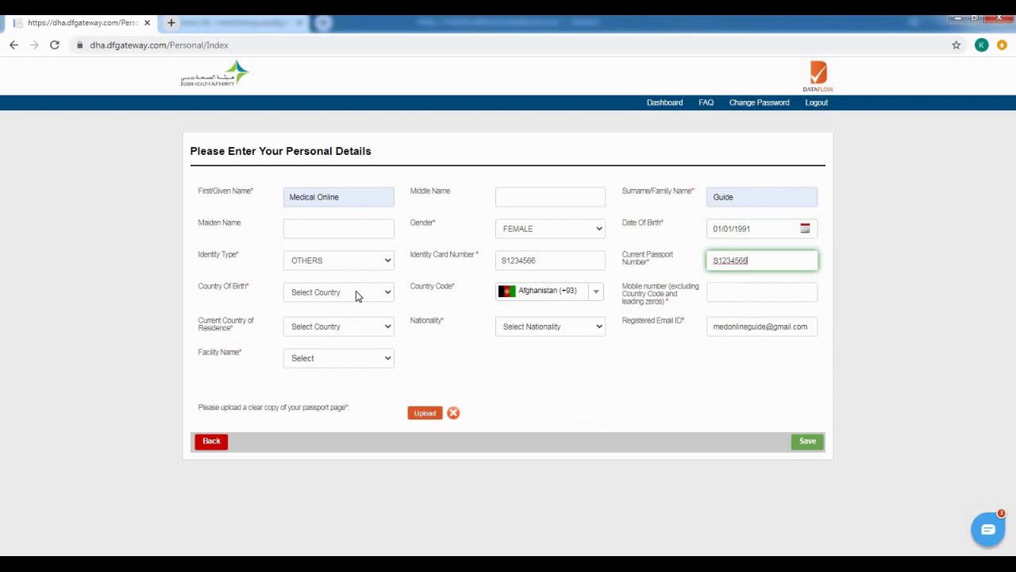
# Step: Set country of birth to PHILIPPINES and country of residence to UNITED ARAB EMIRATES
pyautogui.click(357, 294)
pyautogui.write('india')
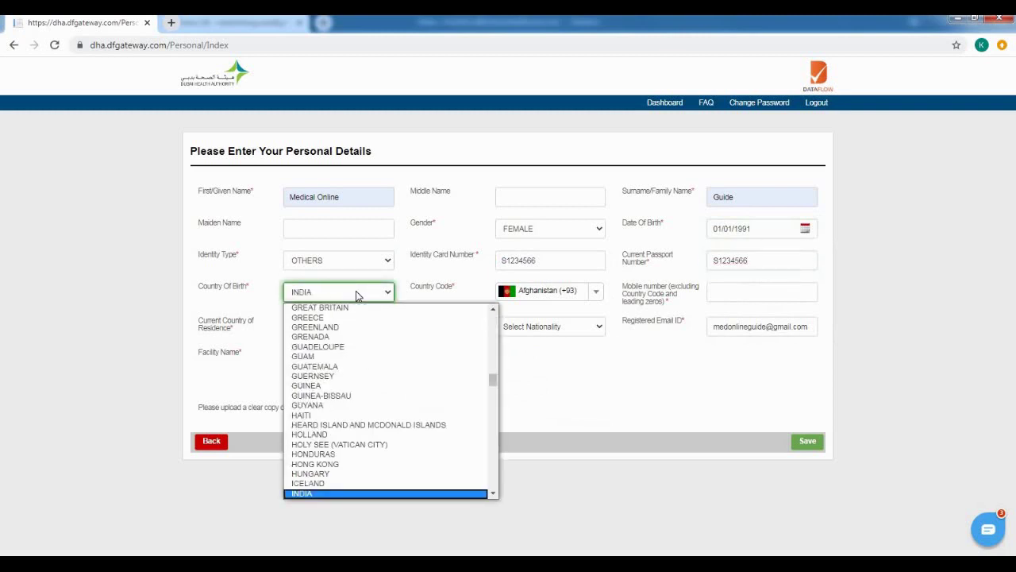
pyautogui.press('Return')
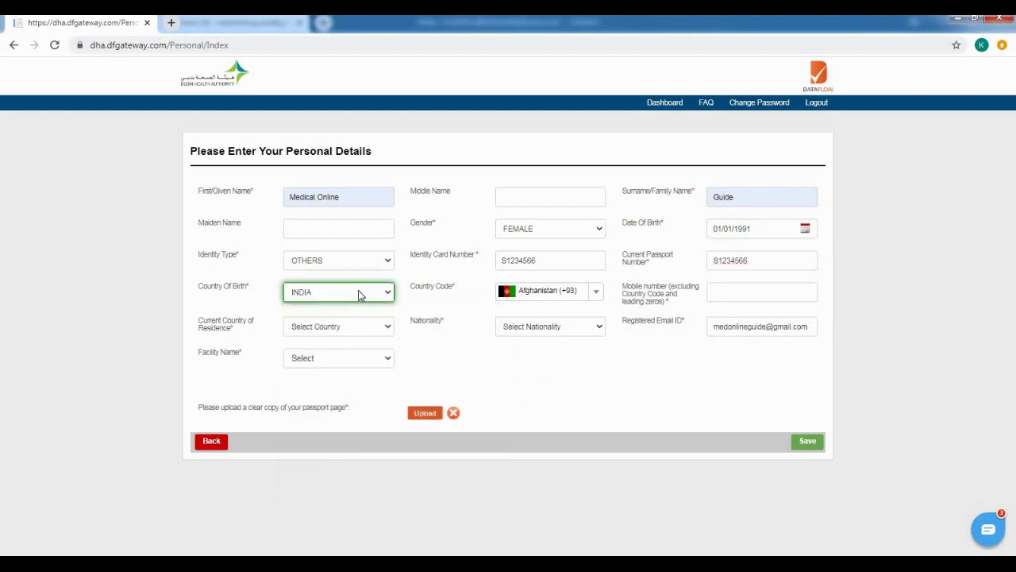
pyautogui.click(358, 295)
pyautogui.write('philippines')
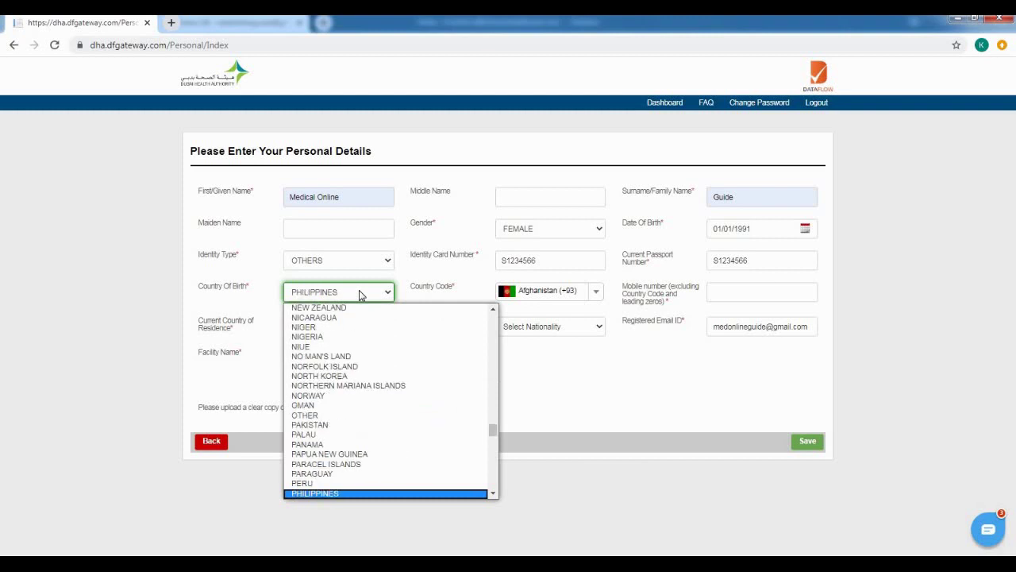
pyautogui.press('Return')
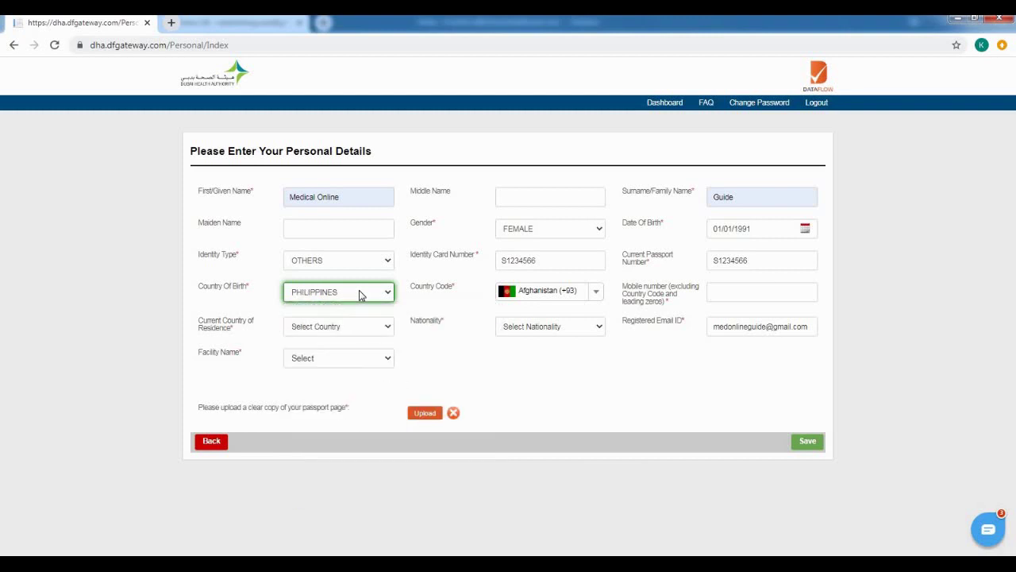
pyautogui.click(343, 335)
pyautogui.write('u')
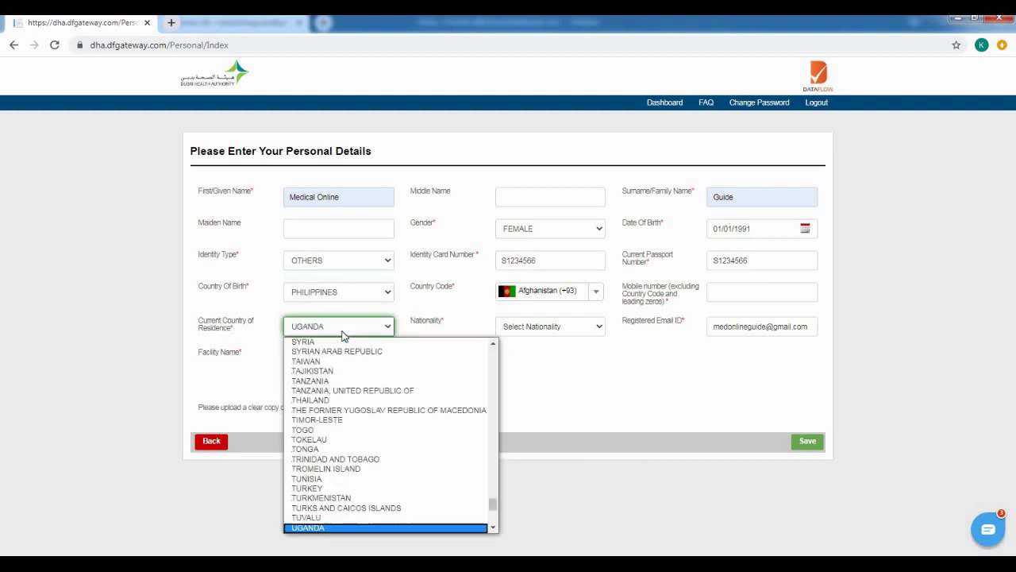
pyautogui.write('n')
pyautogui.press('Return')
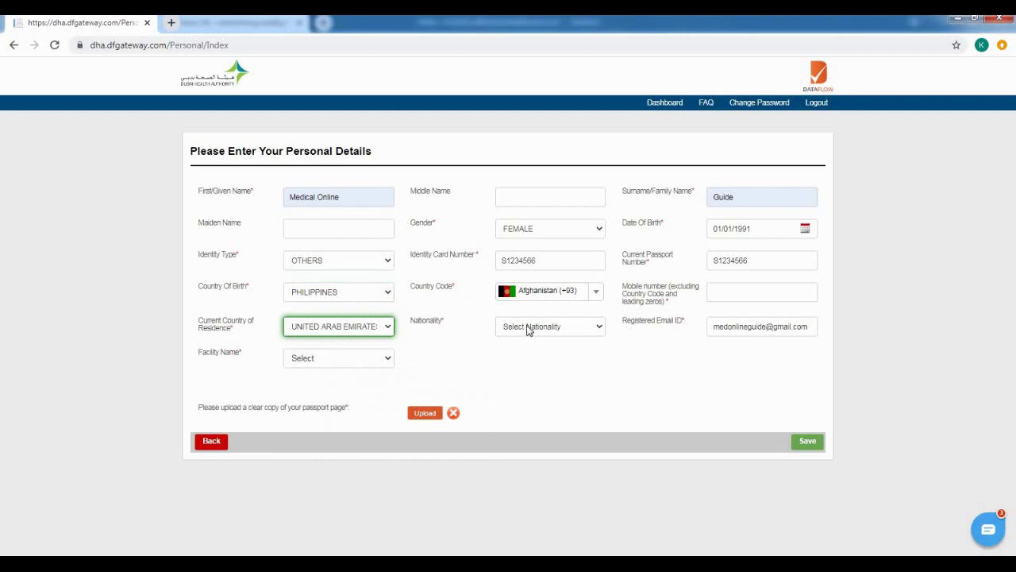
# Step: Set nationality to FILIPINO
pyautogui.click(528, 330)
pyautogui.write('p')
pyautogui.click(530, 329)
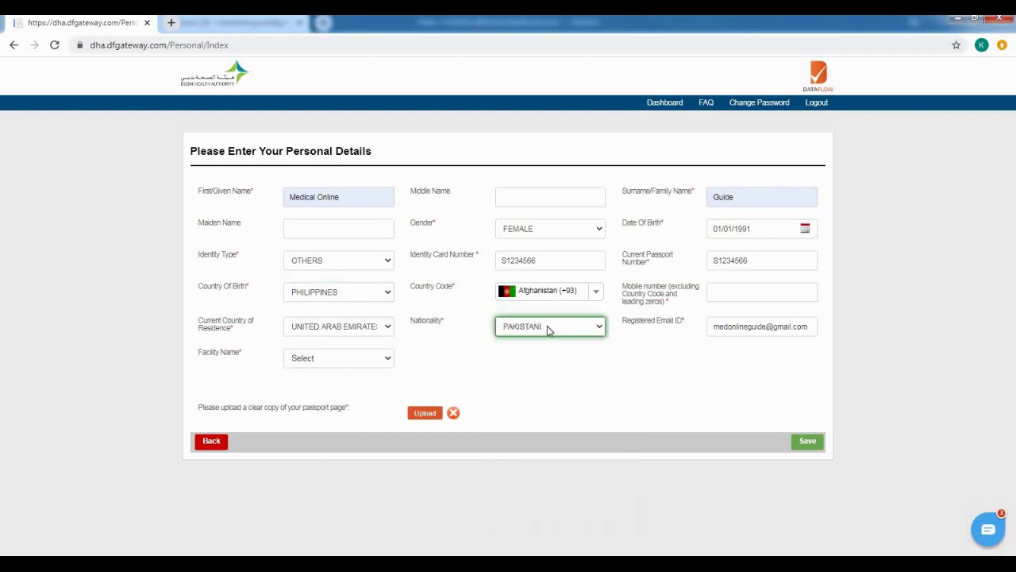
pyautogui.press('Down')
pyautogui.press('Return')
pyautogui.click(539, 331)
pyautogui.write('fi')
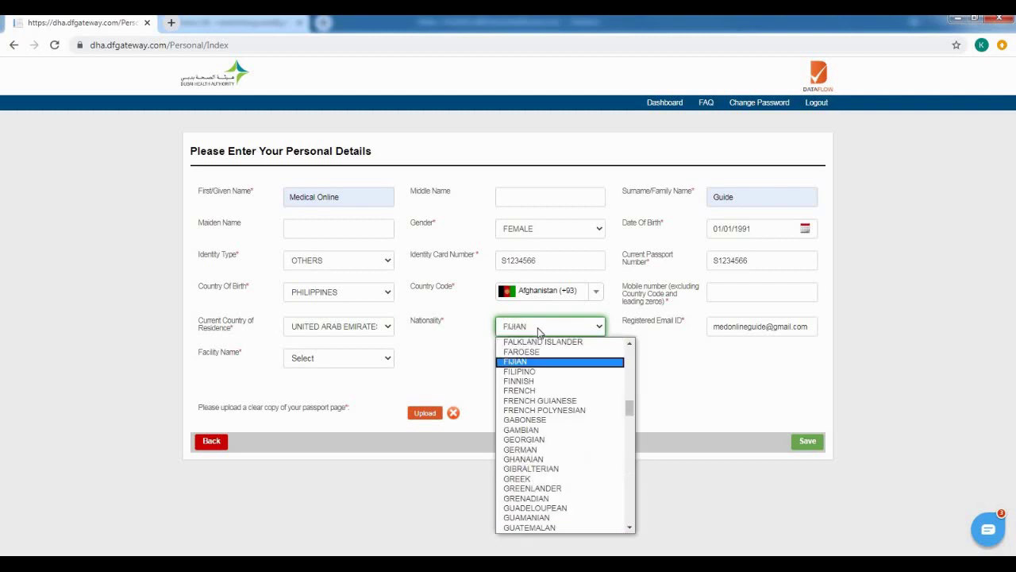
pyautogui.write('l')
pyautogui.press('Return')
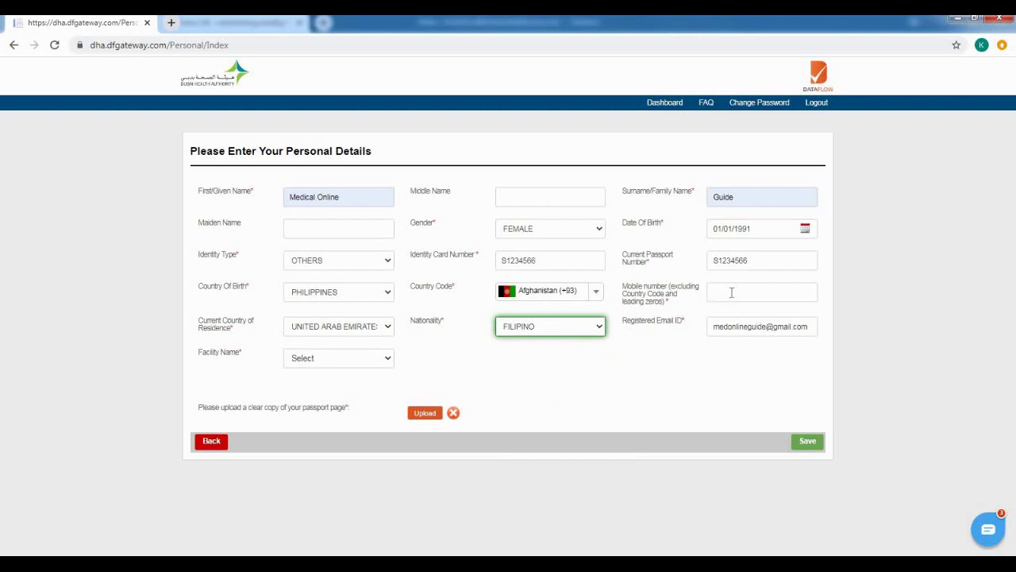
# Step: Enter the mobile number and bring up the Facility Name choices
pyautogui.click(731, 292)
pyautogui.write('521234567')
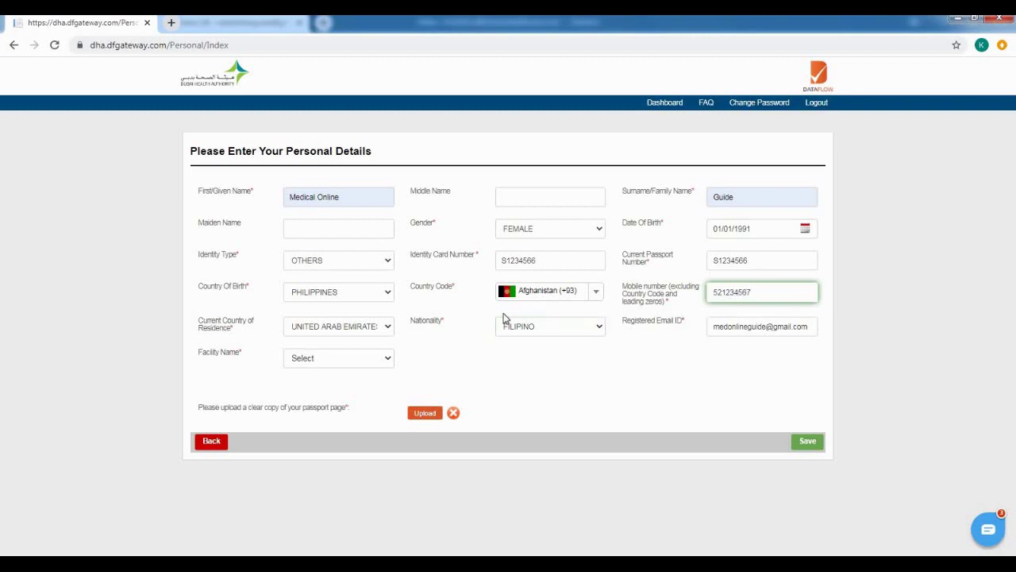
pyautogui.click(367, 365)
# Step: Choose 'Do not have a facility', upload passport.pdf as passport copy, and save
pyautogui.click(350, 386)
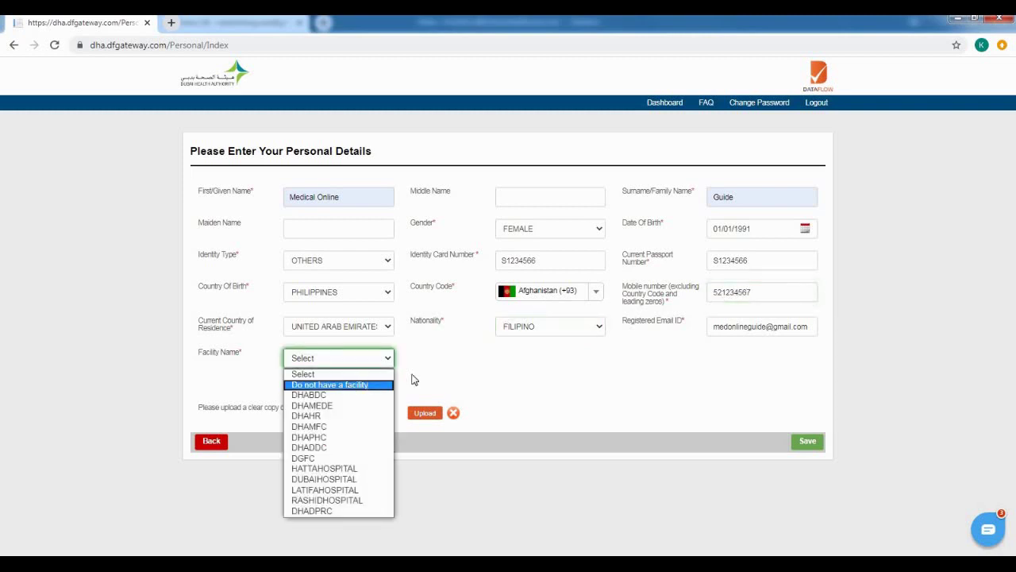
pyautogui.click(425, 413)
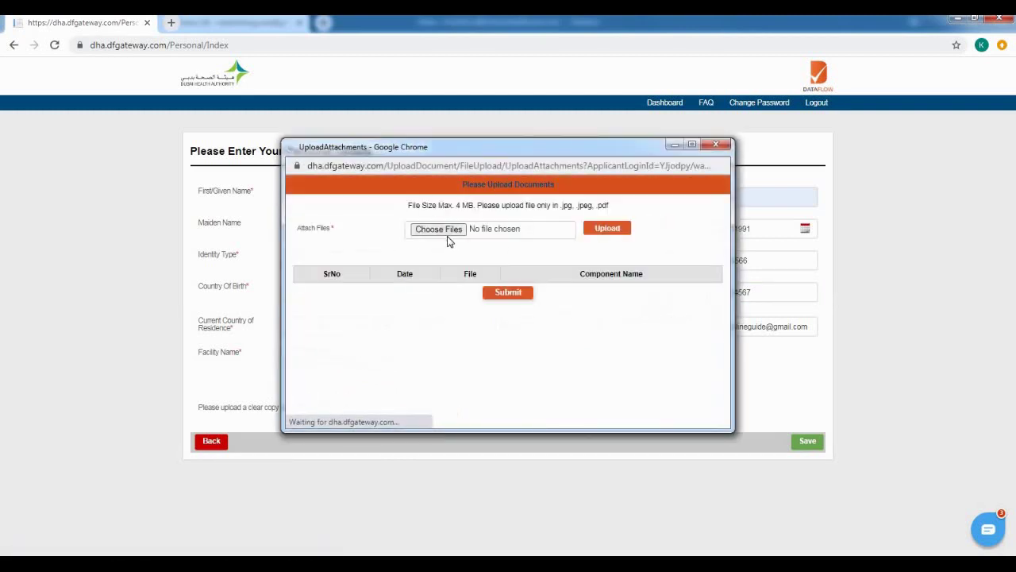
pyautogui.click(451, 230)
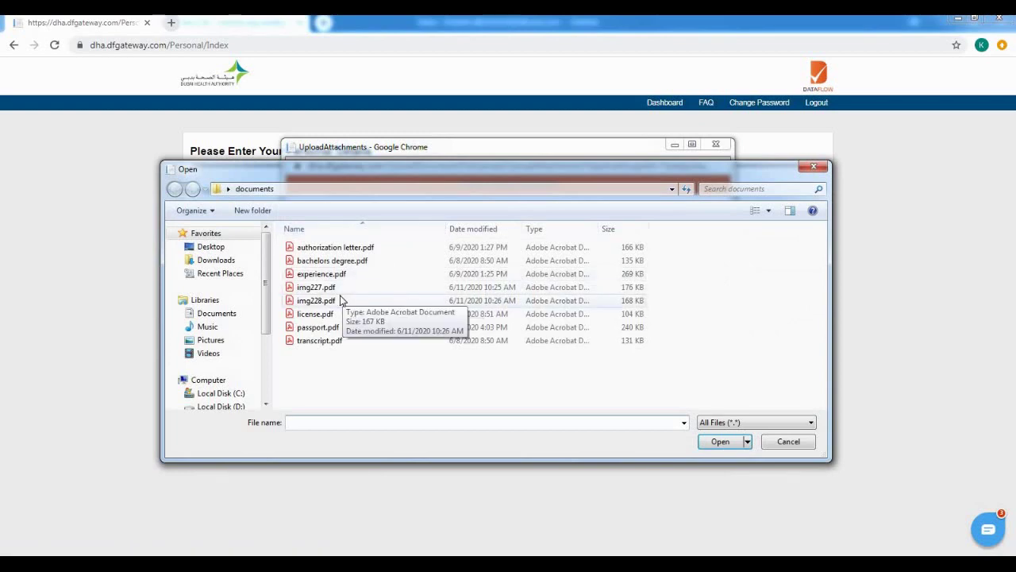
pyautogui.click(322, 327)
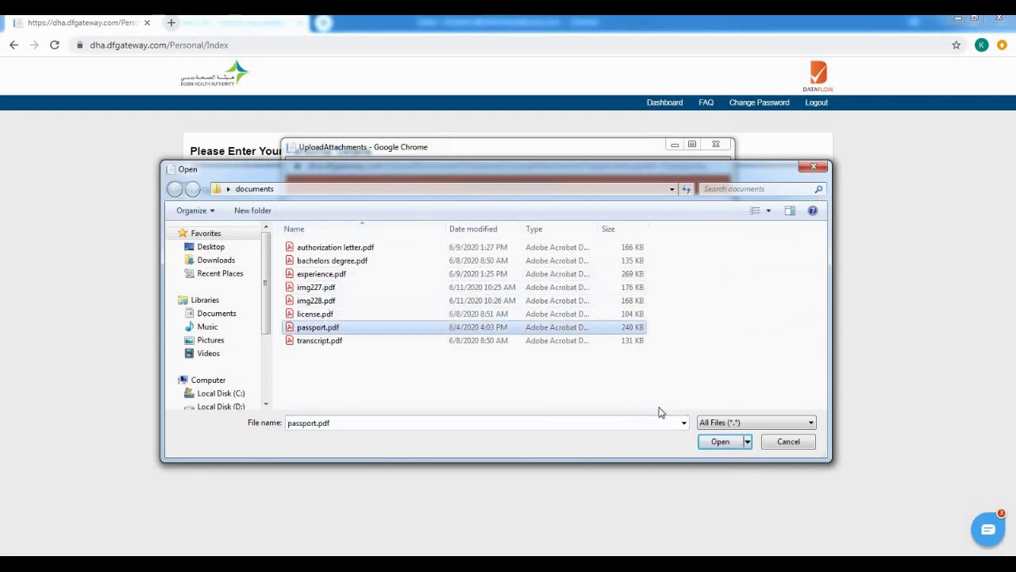
pyautogui.click(722, 443)
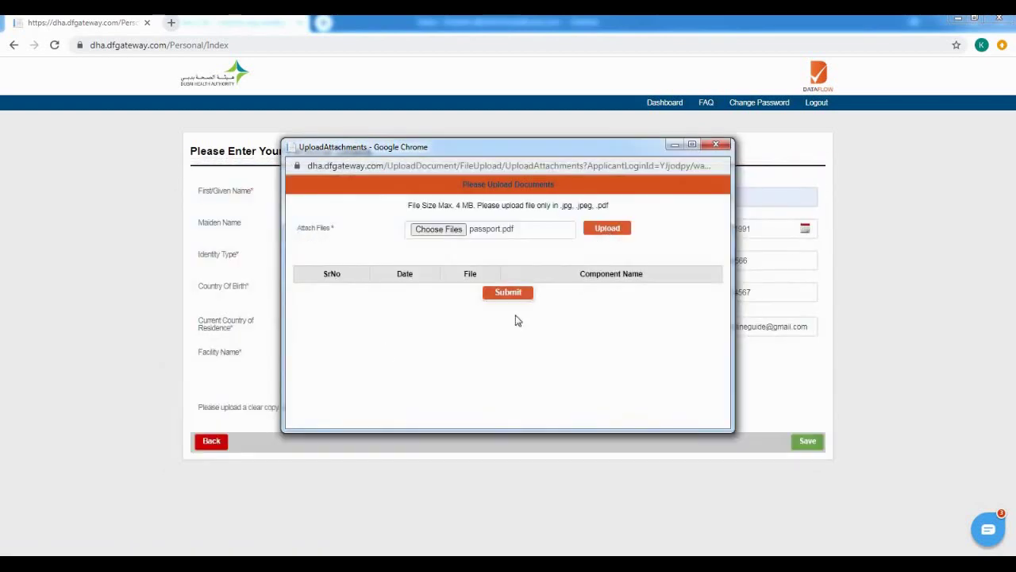
pyautogui.click(515, 319)
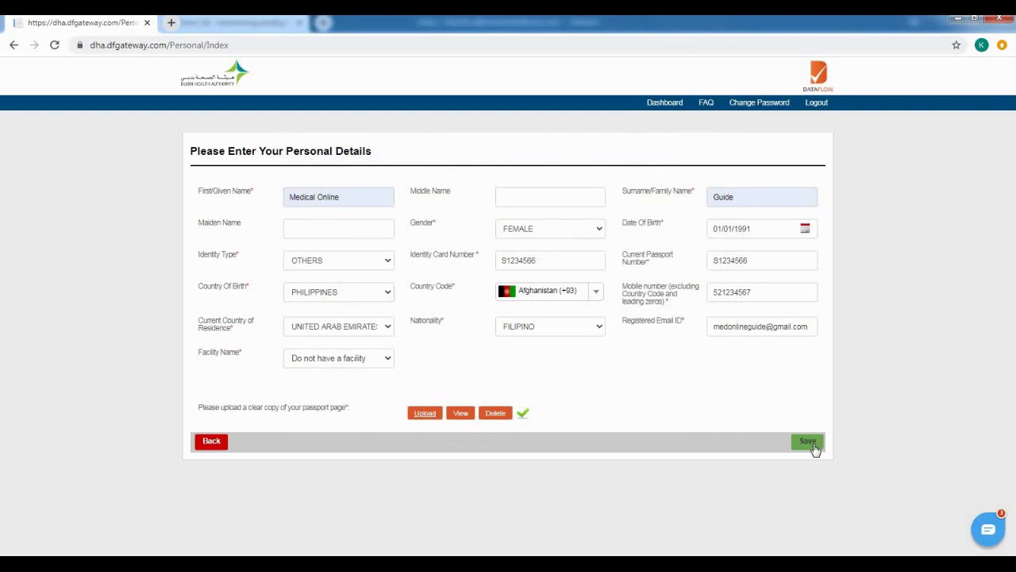
pyautogui.click(813, 449)
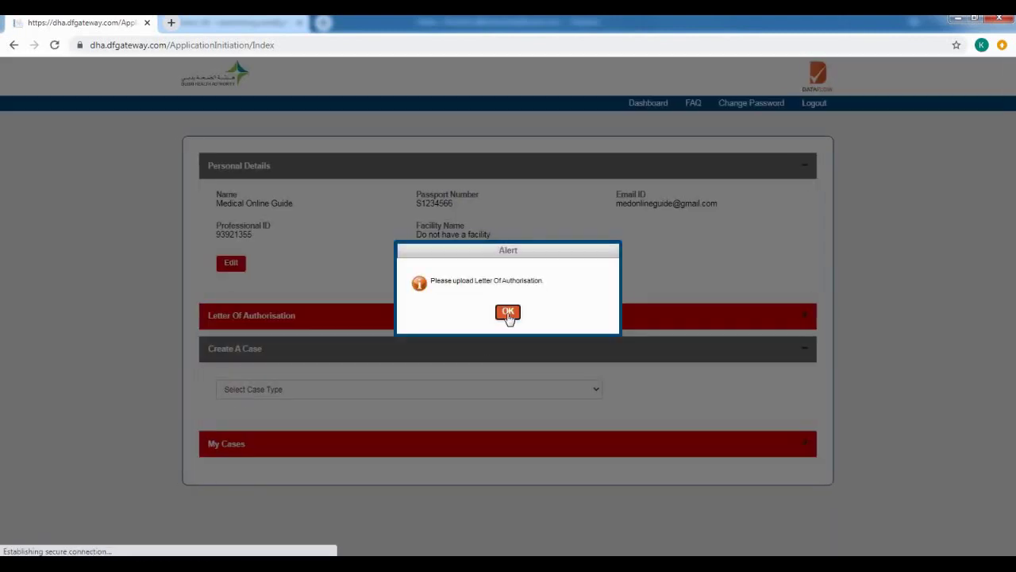
# Step: Download the blank Letter of Authorisation and review the PDF before closing it
pyautogui.click(509, 312)
pyautogui.click(277, 320)
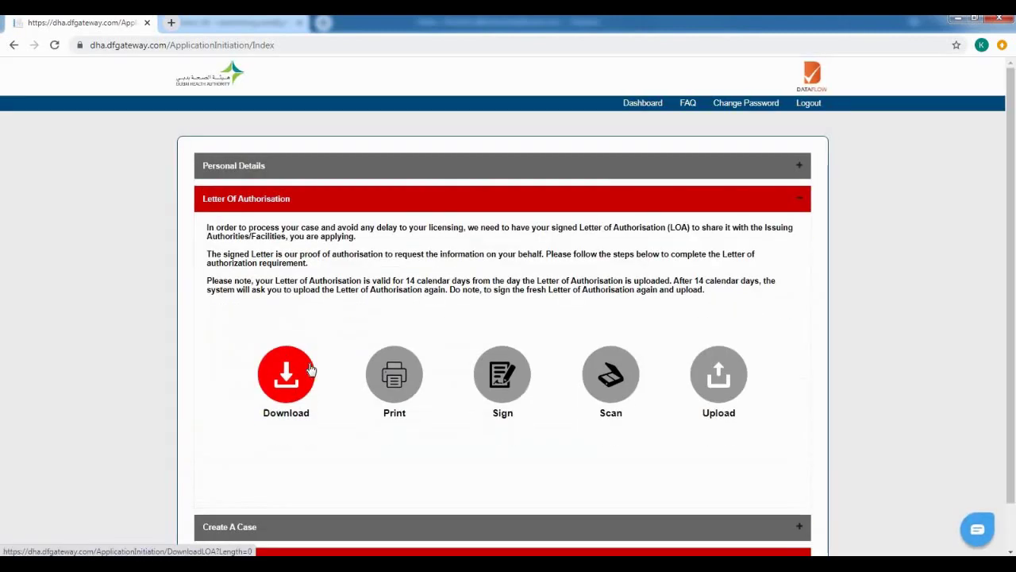
pyautogui.click(292, 383)
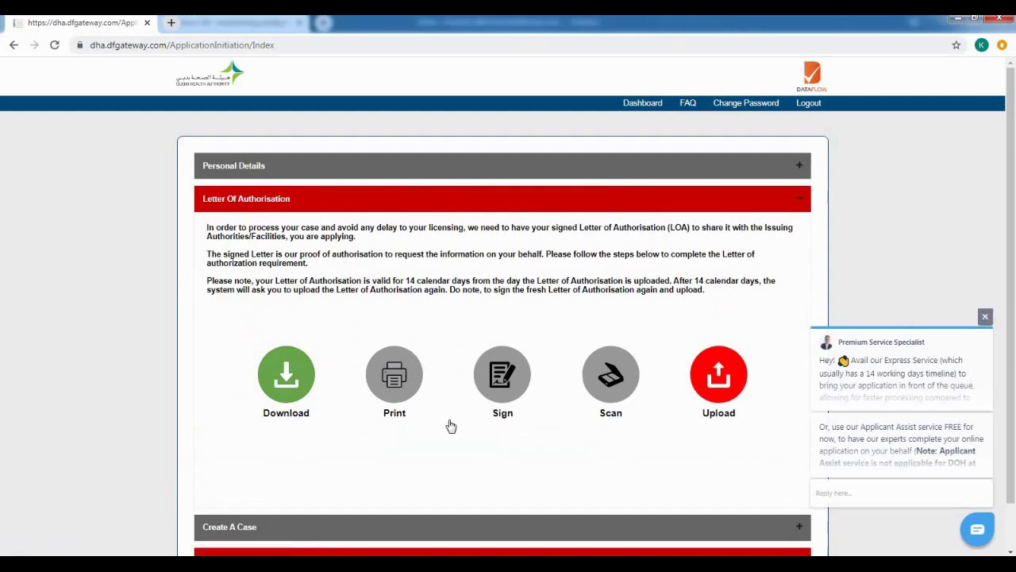
pyautogui.click(71, 542)
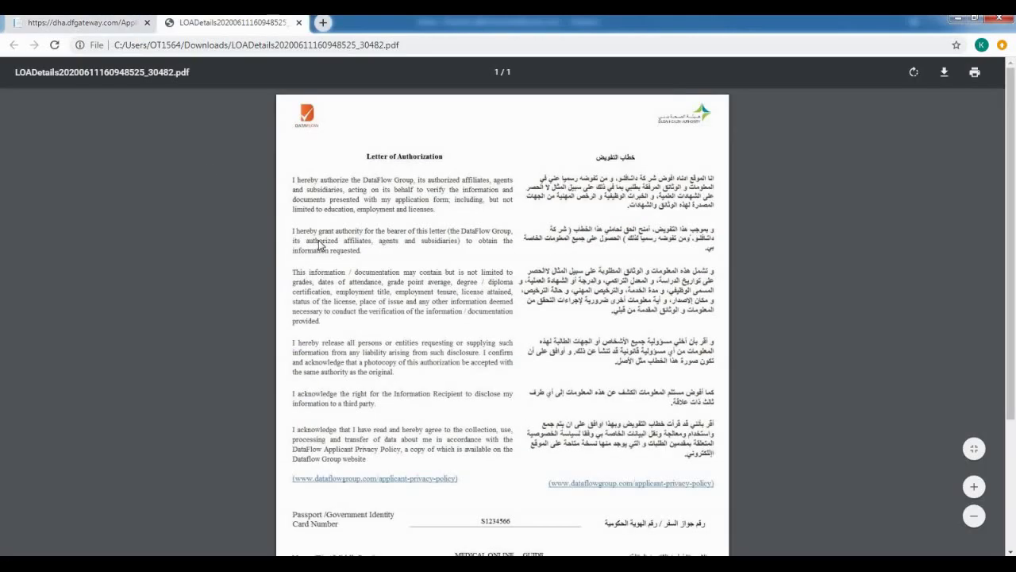
pyautogui.scroll(-5, 407, 277)
pyautogui.scroll(5, 409, 278)
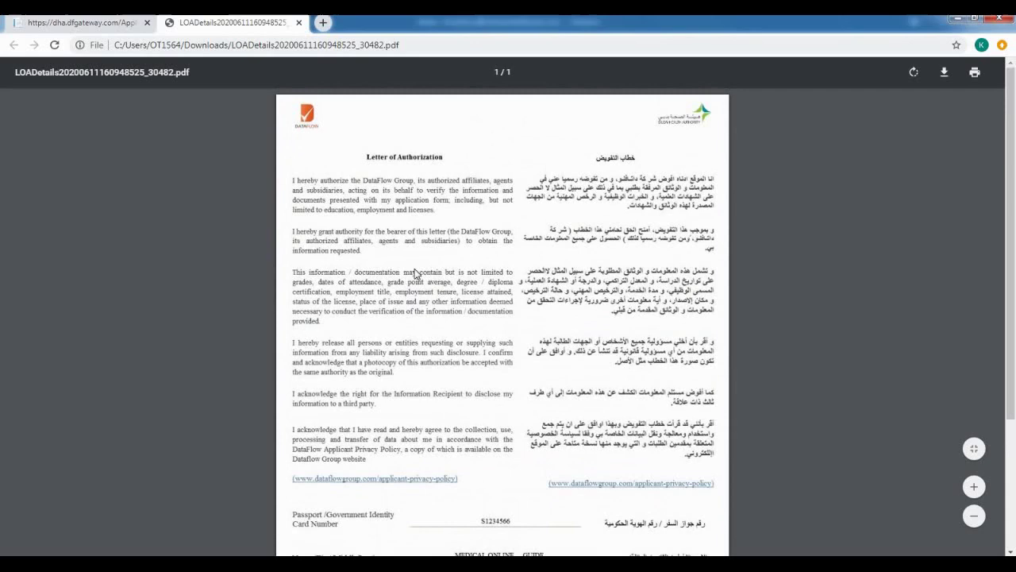
pyautogui.hotkey('ctrl', 'w')
# Step: Upload and submit 'authorization letter.pdf' as the signed Letter of Authorisation
pyautogui.click(722, 378)
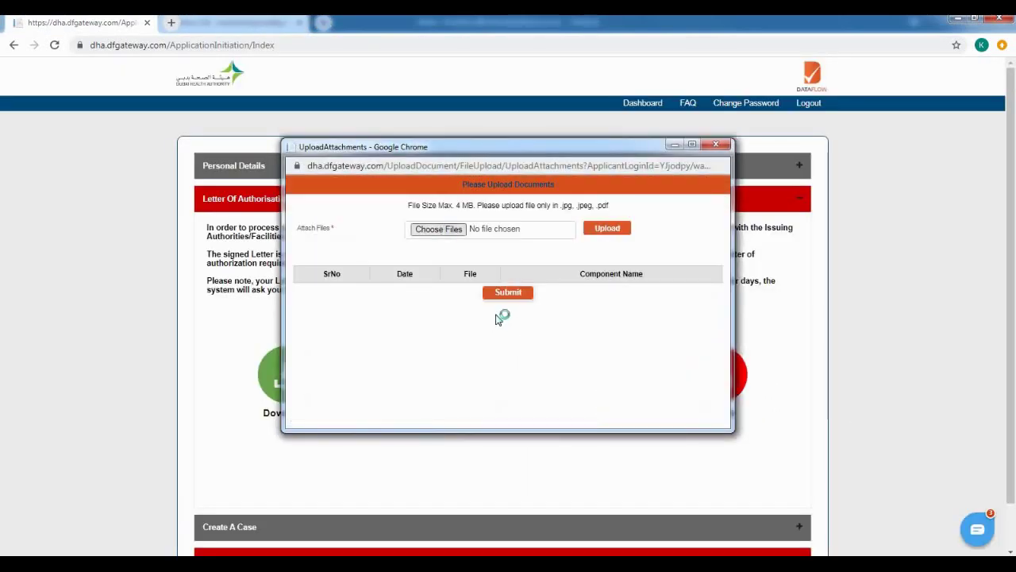
pyautogui.click(438, 229)
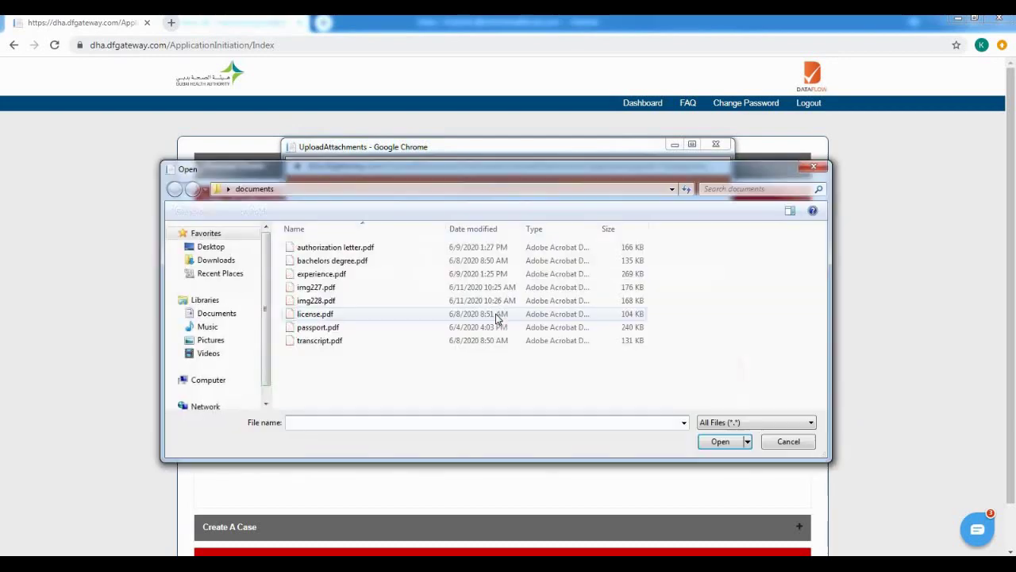
pyautogui.click(334, 248)
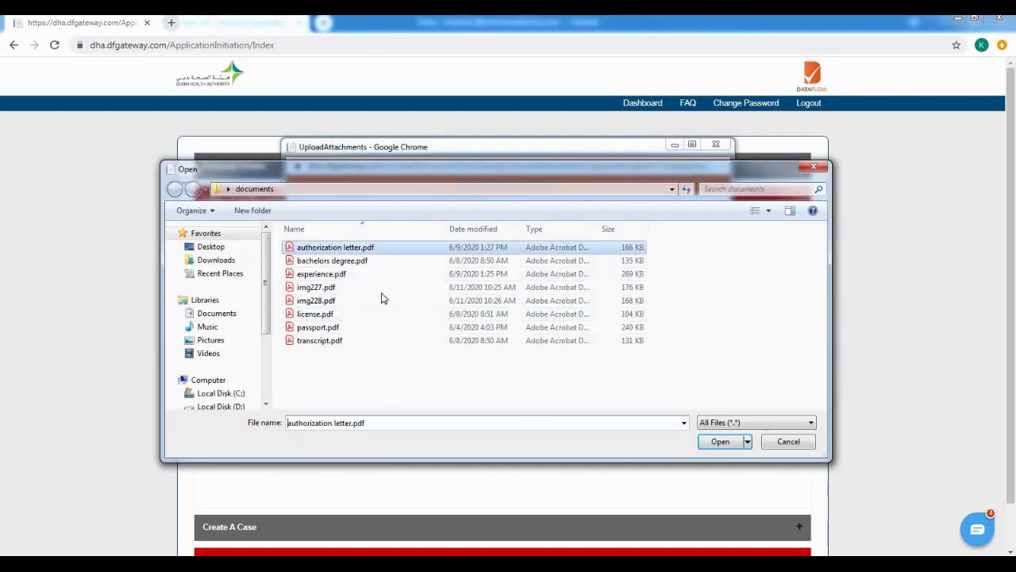
pyautogui.click(718, 441)
pyautogui.click(608, 229)
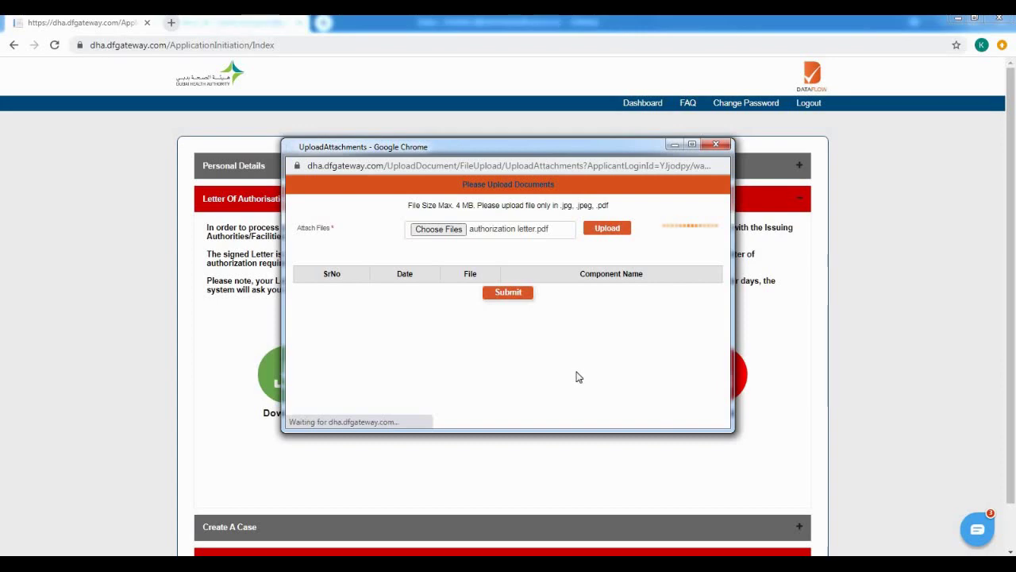
pyautogui.click(506, 316)
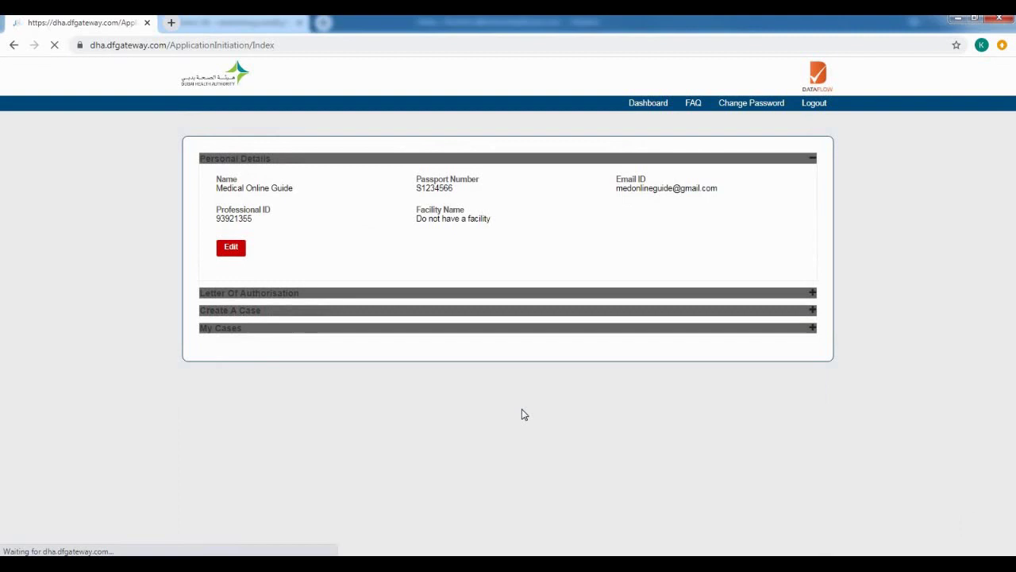
pyautogui.scroll(-1, 578, 390)
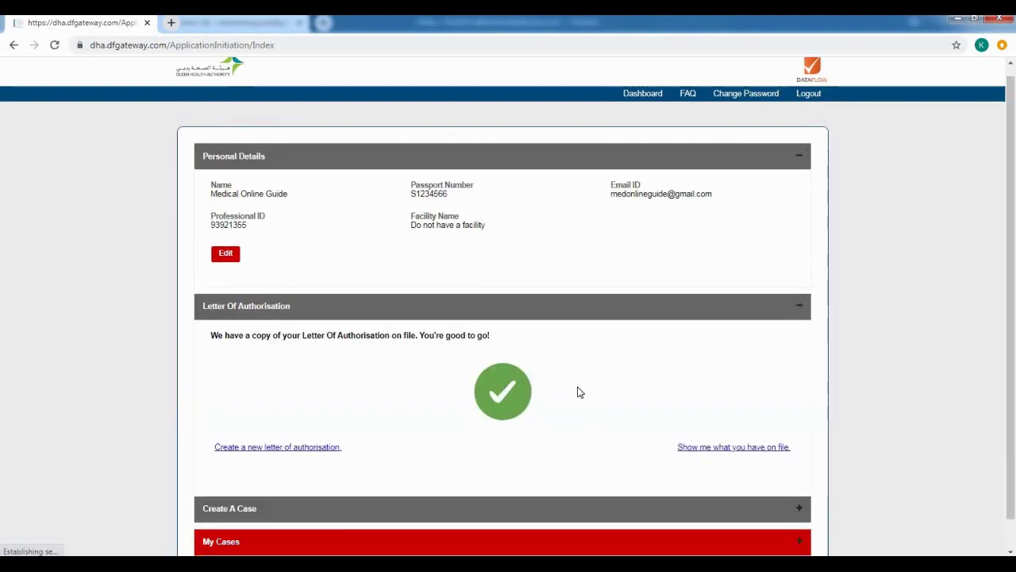
# Step: Choose 'Create a new DataFlow case' under Create A Case
pyautogui.click(355, 472)
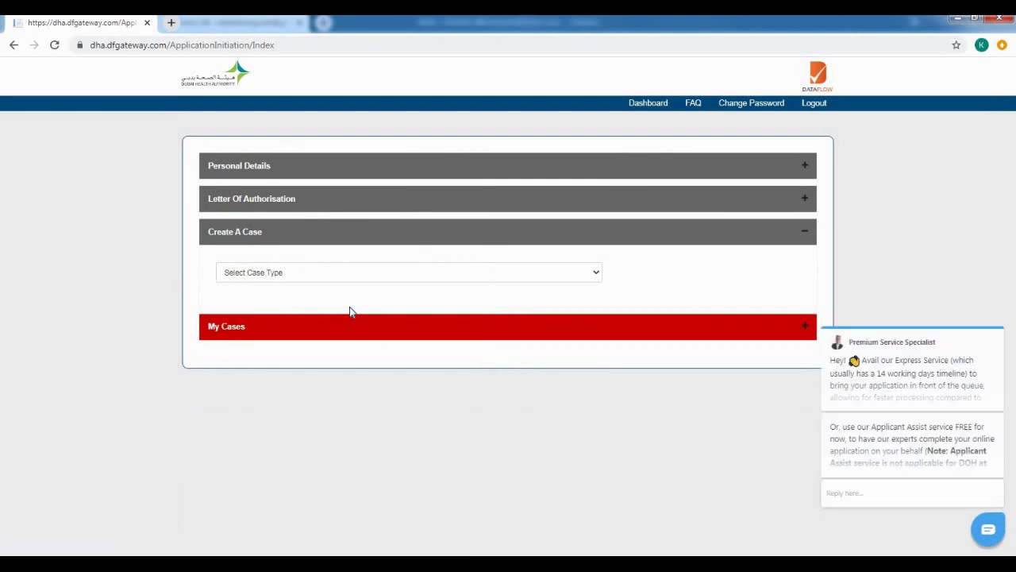
pyautogui.click(378, 271)
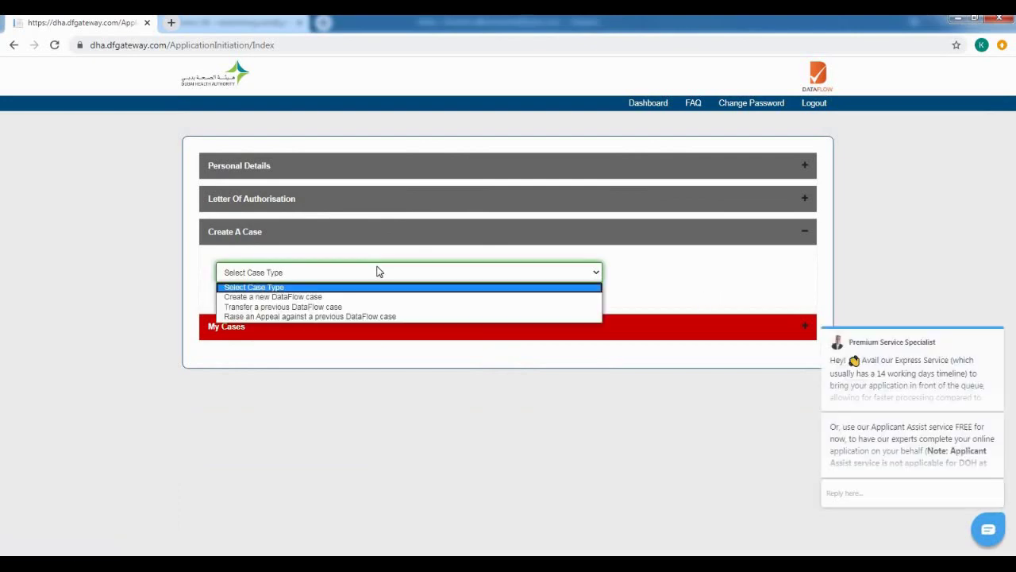
pyautogui.press('Down')
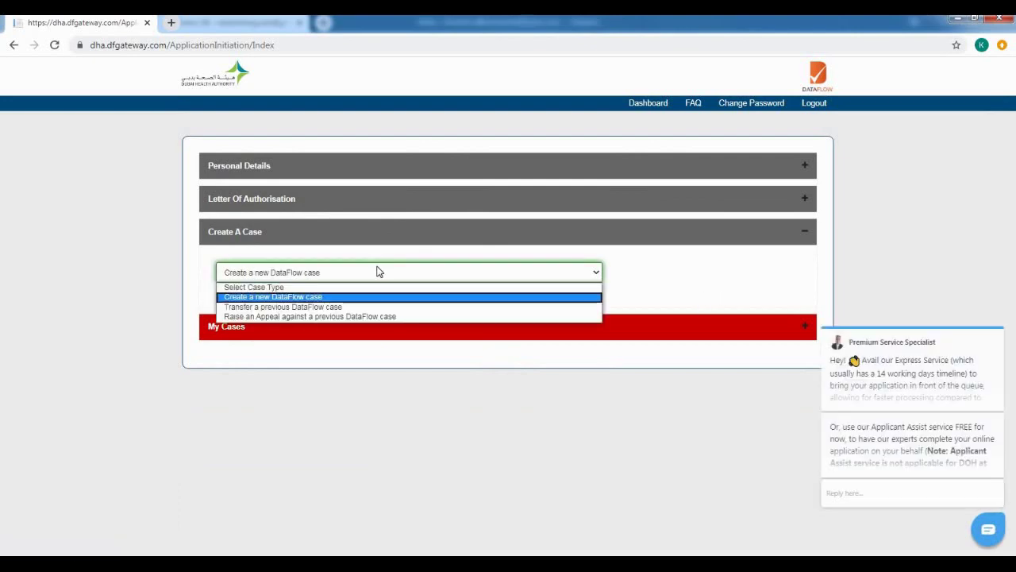
pyautogui.press('Return')
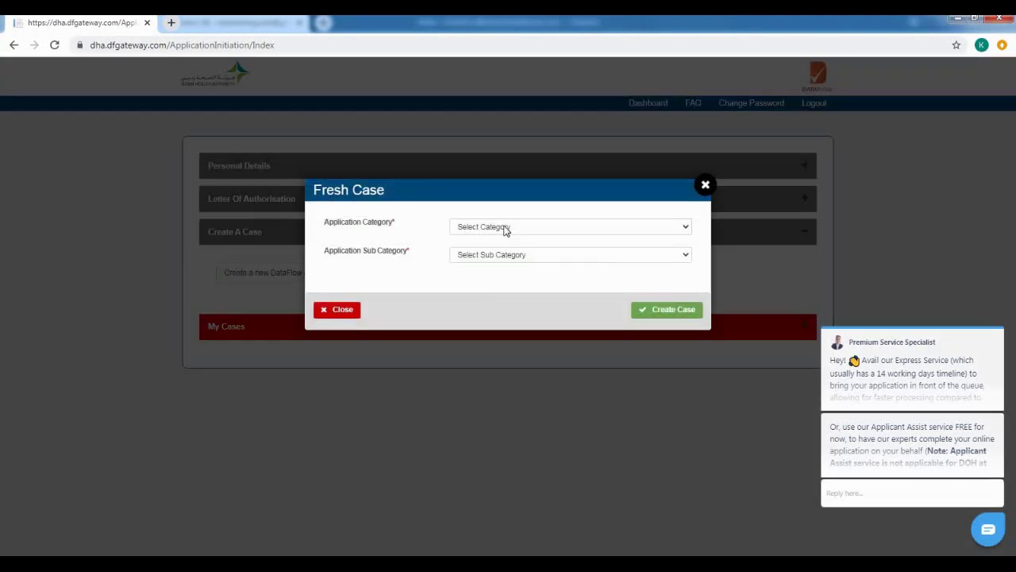
# Step: Create the case with category Non-Physician and sub category Nursing and Allied Health
pyautogui.click(505, 228)
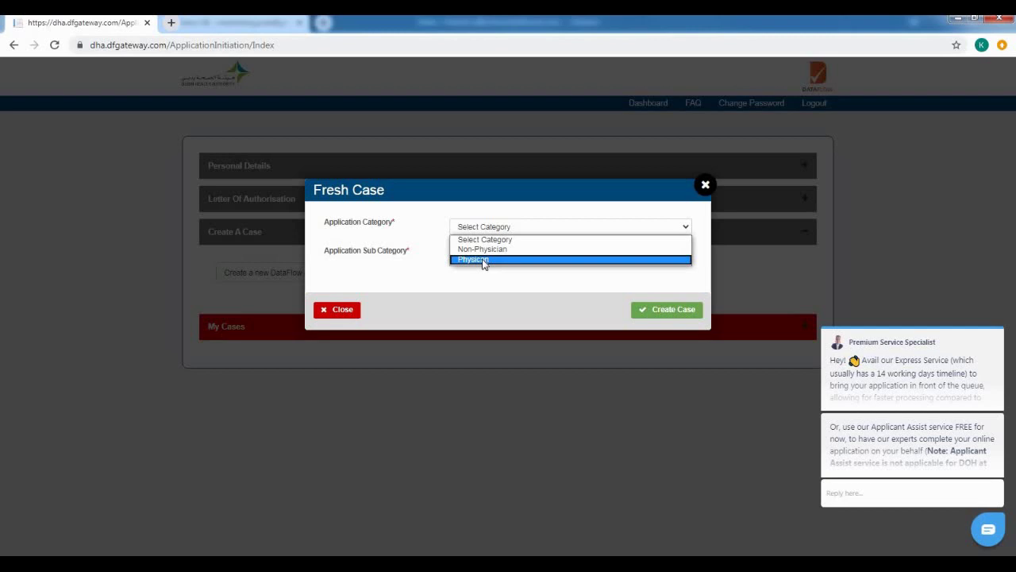
pyautogui.click(482, 260)
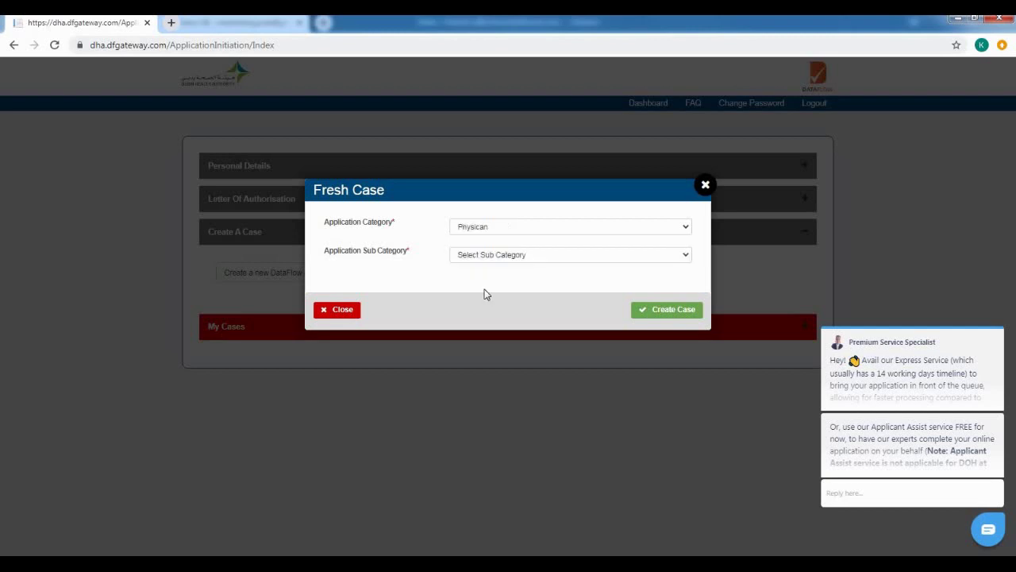
pyautogui.click(490, 255)
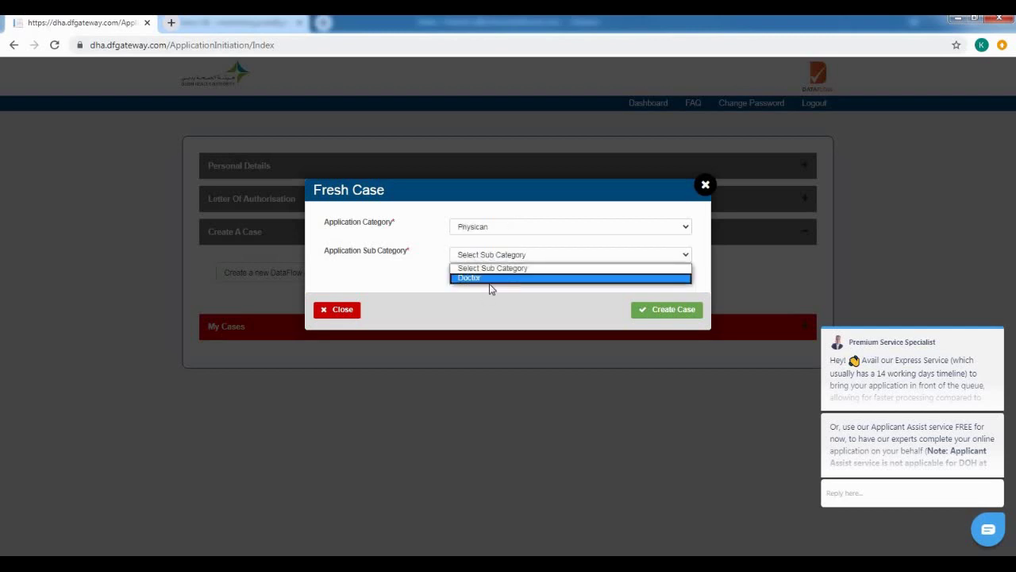
pyautogui.click(493, 277)
pyautogui.click(498, 229)
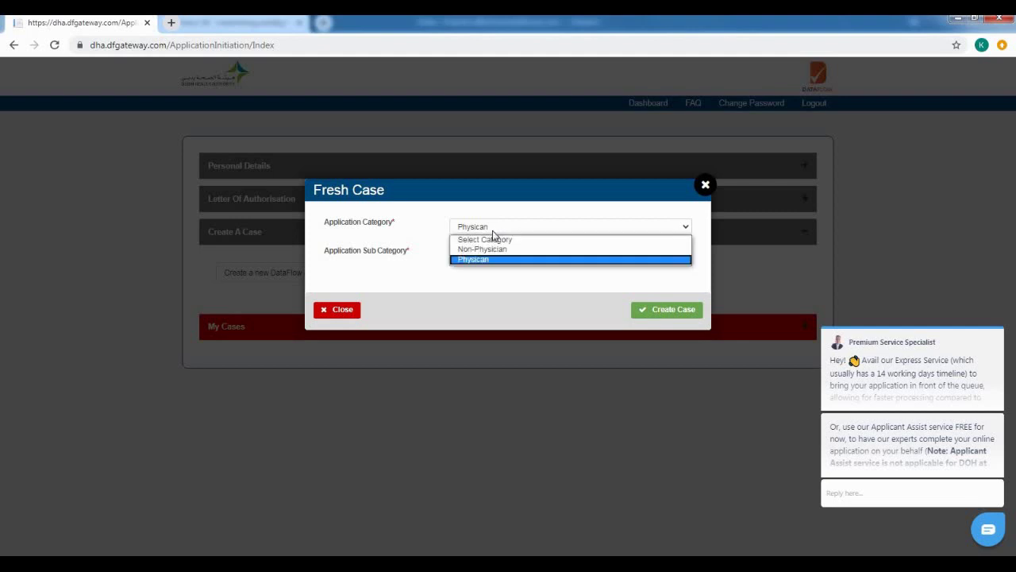
pyautogui.click(470, 259)
pyautogui.click(483, 228)
pyautogui.click(487, 248)
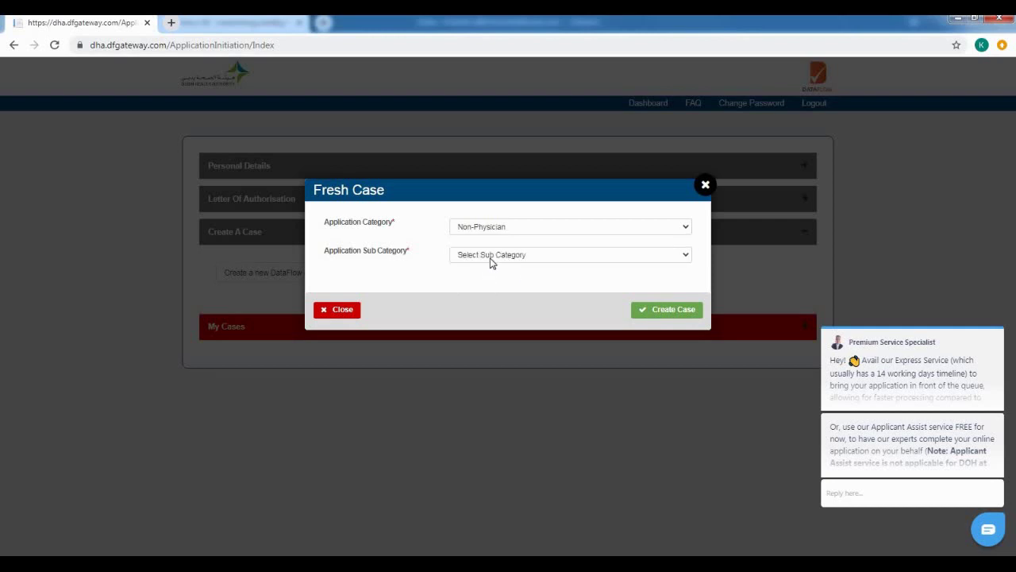
pyautogui.click(492, 257)
pyautogui.click(491, 280)
pyautogui.click(671, 315)
# Step: Create the case, compare Regular (24 working days) and Express service details, and keep Regular
pyautogui.click(671, 314)
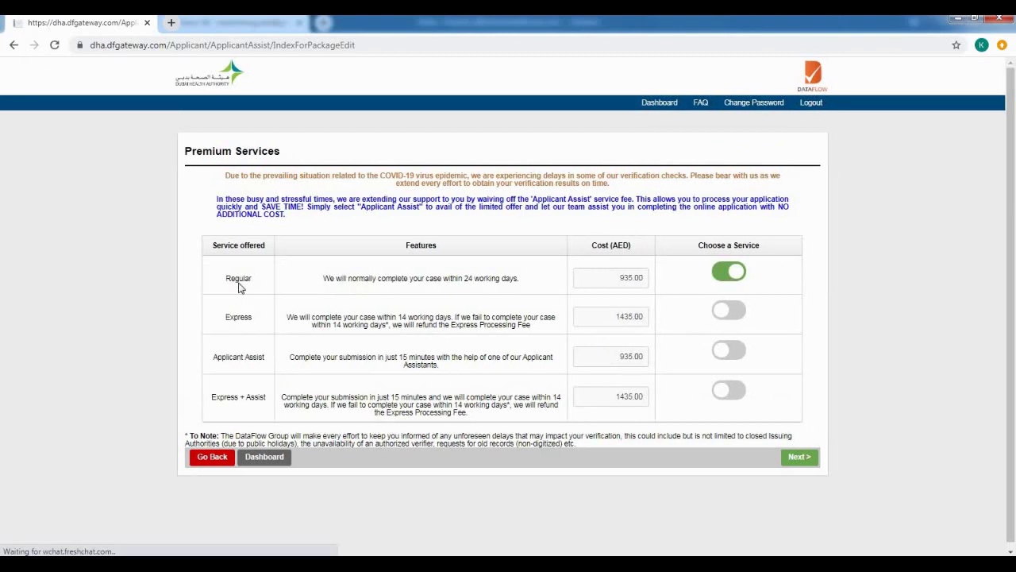
pyautogui.moveTo(239, 286); pyautogui.dragTo(750, 393)
pyautogui.click(778, 401)
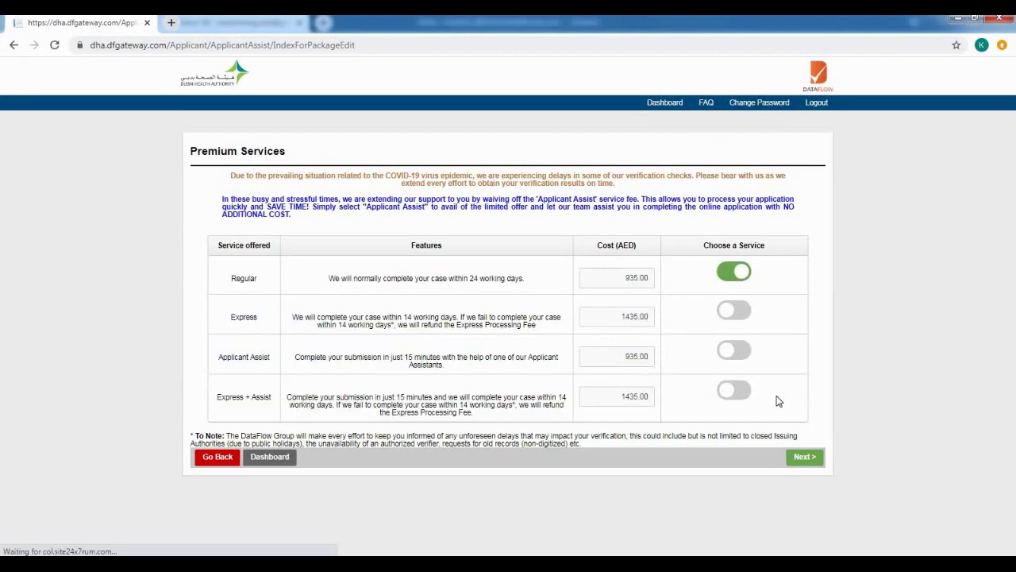
pyautogui.moveTo(313, 282); pyautogui.dragTo(536, 283)
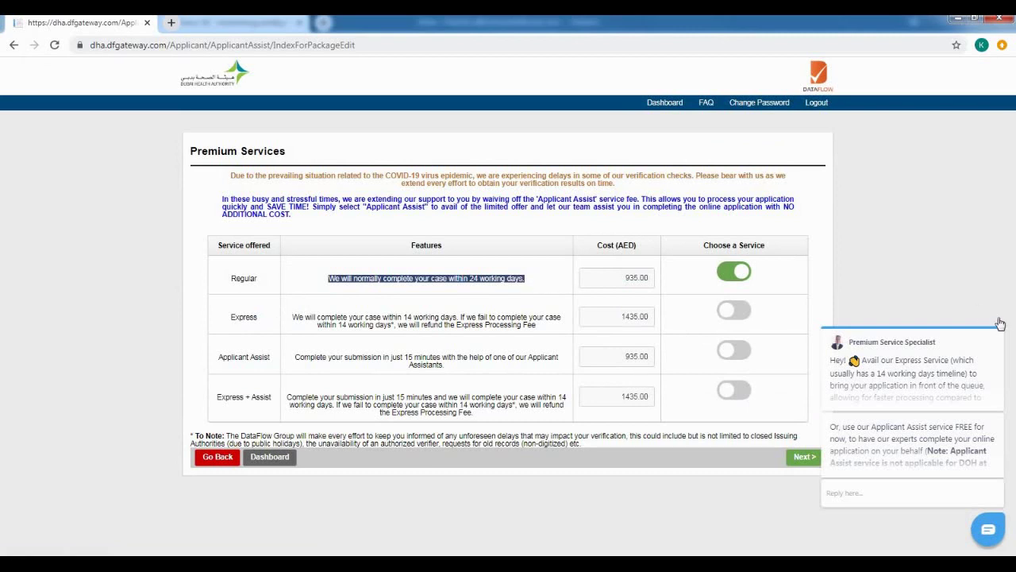
pyautogui.click(997, 321)
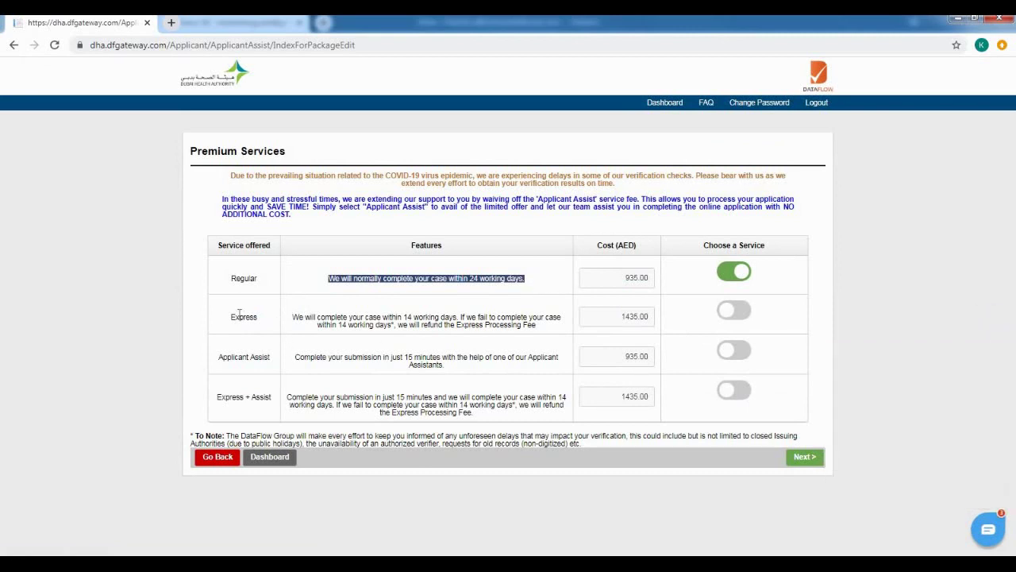
pyautogui.moveTo(230, 317); pyautogui.dragTo(544, 328)
pyautogui.click(585, 313)
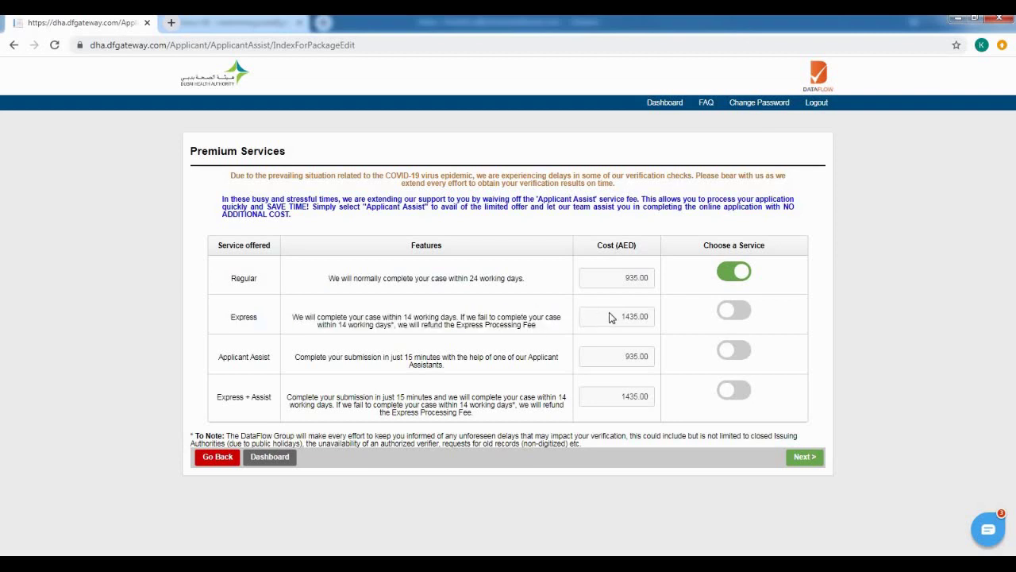
pyautogui.moveTo(649, 320); pyautogui.dragTo(551, 354)
pyautogui.click(491, 341)
pyautogui.moveTo(474, 278)
pyautogui.mouseDown()
pyautogui.moveTo(563, 282)
pyautogui.moveTo(696, 378)
pyautogui.mouseUp()
pyautogui.click(798, 343)
pyautogui.click(805, 458)
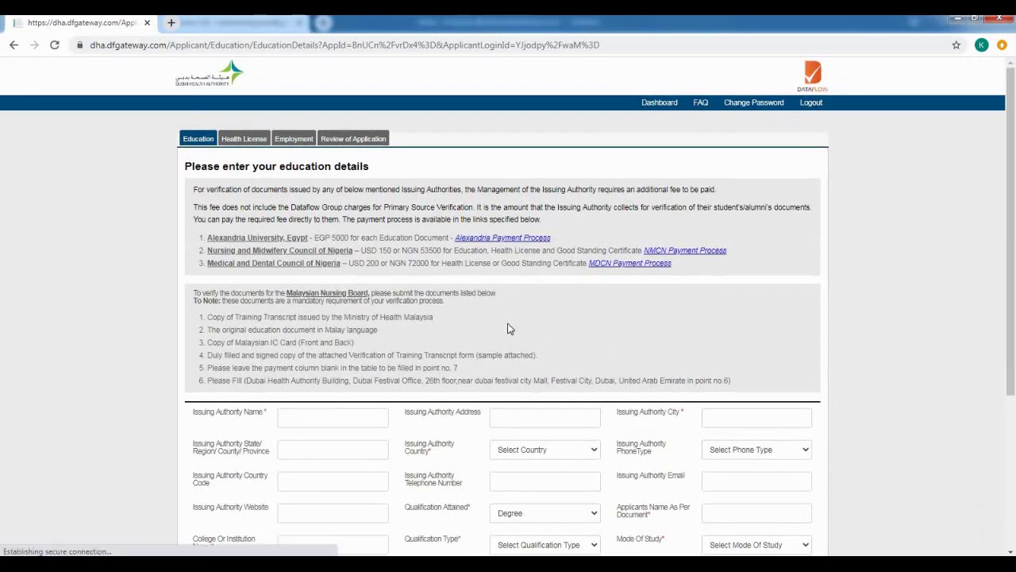
# Step: Enter the issuing authority's university name, country PHILIPPINES and city Philippines
pyautogui.scroll(-3, 461, 302)
pyautogui.scroll(3, 461, 302)
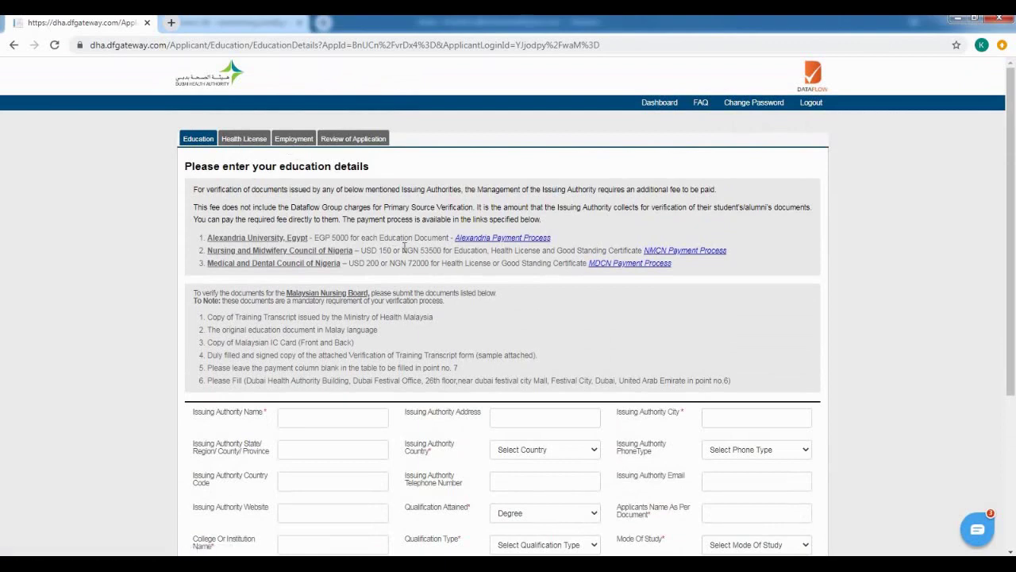
pyautogui.scroll(-2, 400, 248)
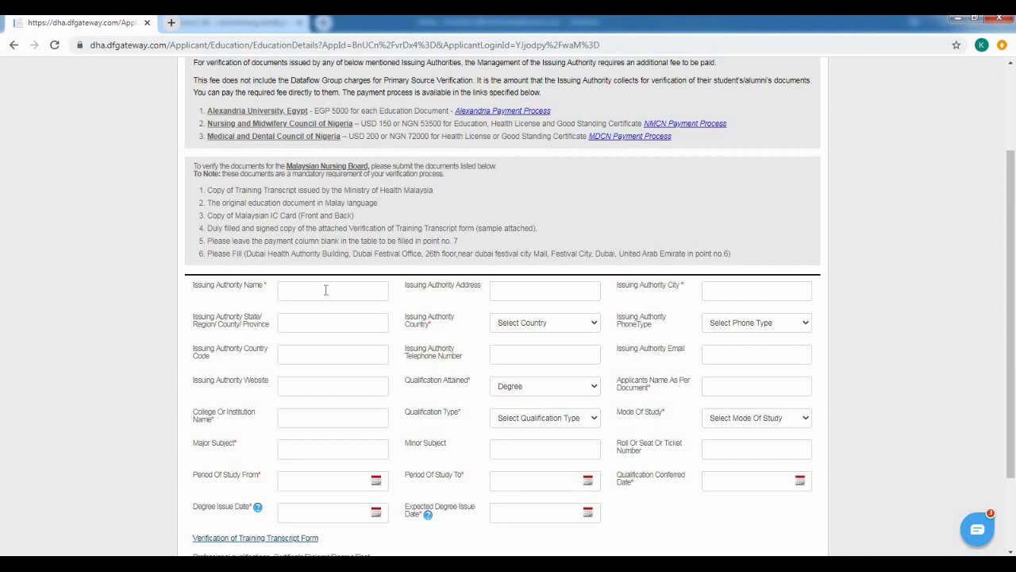
pyautogui.click(325, 289)
pyautogui.write('ppines')
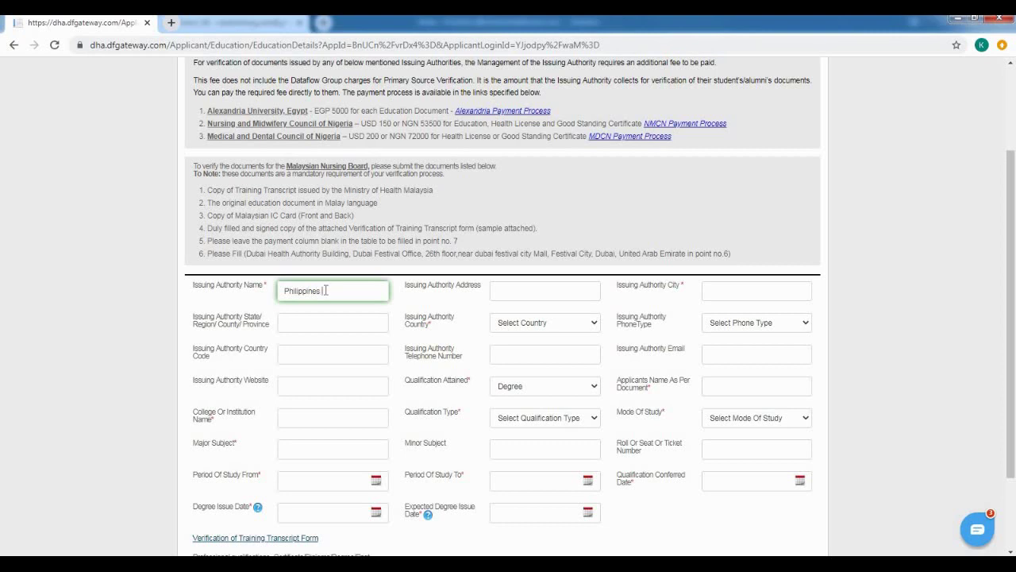
pyautogui.hotkey('ctrl', 'a')
pyautogui.write('Univer')
pyautogui.click(514, 325)
pyautogui.write('phi')
pyautogui.press('Return')
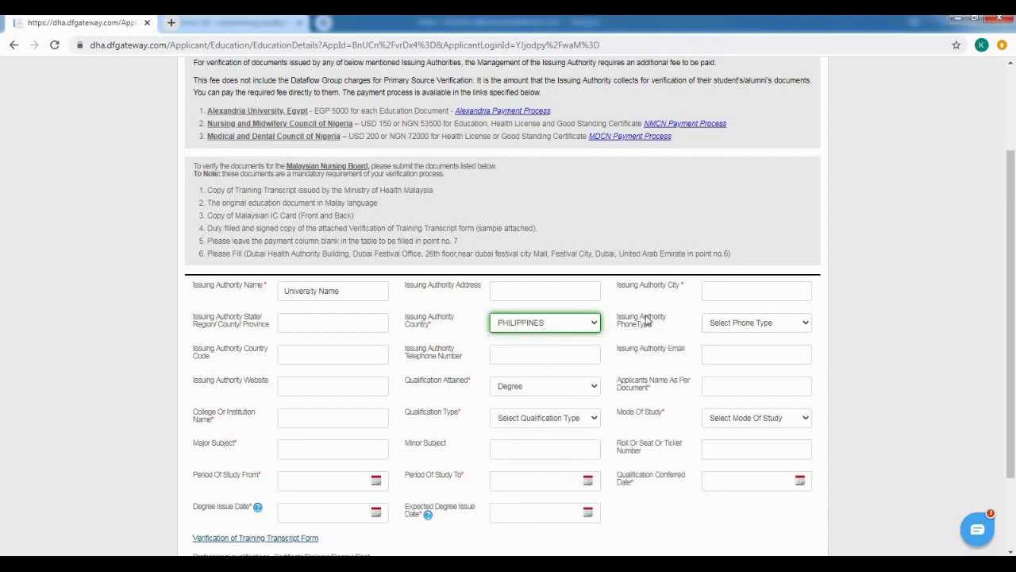
pyautogui.click(656, 292)
pyautogui.write('Philippines')
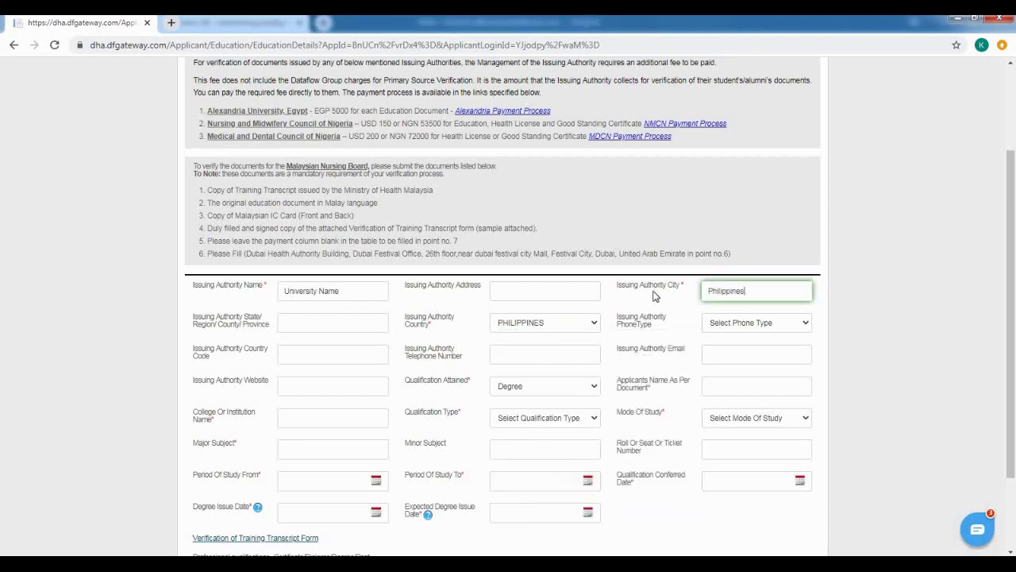
# Step: Keep Degree as qualification attained, enter the applicant's name, and paste University Name as the college
pyautogui.scroll(-1, 666, 350)
pyautogui.click(542, 324)
pyautogui.click(637, 339)
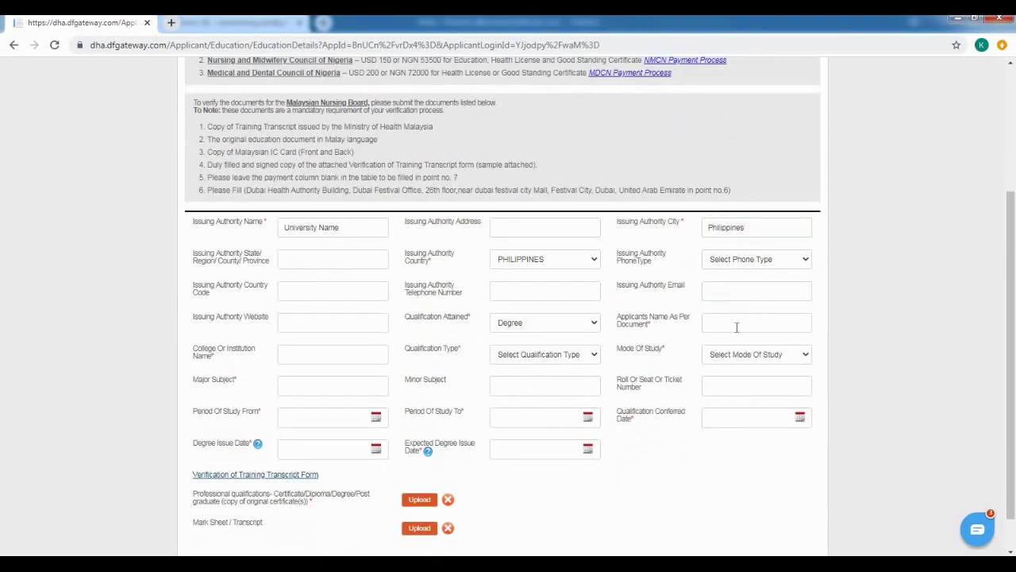
pyautogui.click(737, 327)
pyautogui.write('Medical Onlie Guide')
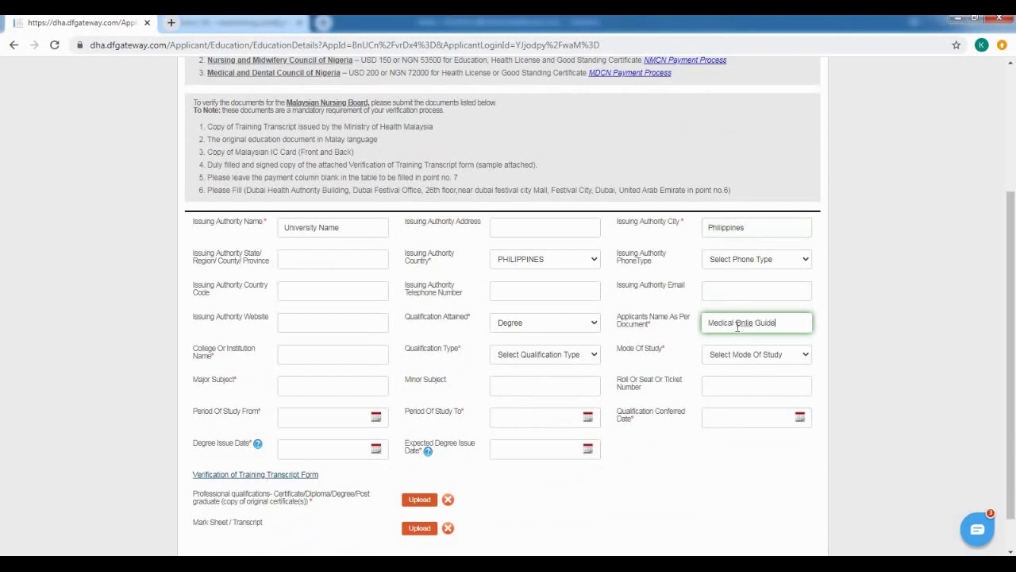
pyautogui.click(337, 357)
pyautogui.moveTo(341, 228); pyautogui.dragTo(262, 234)
pyautogui.hotkey('ctrl', 'c')
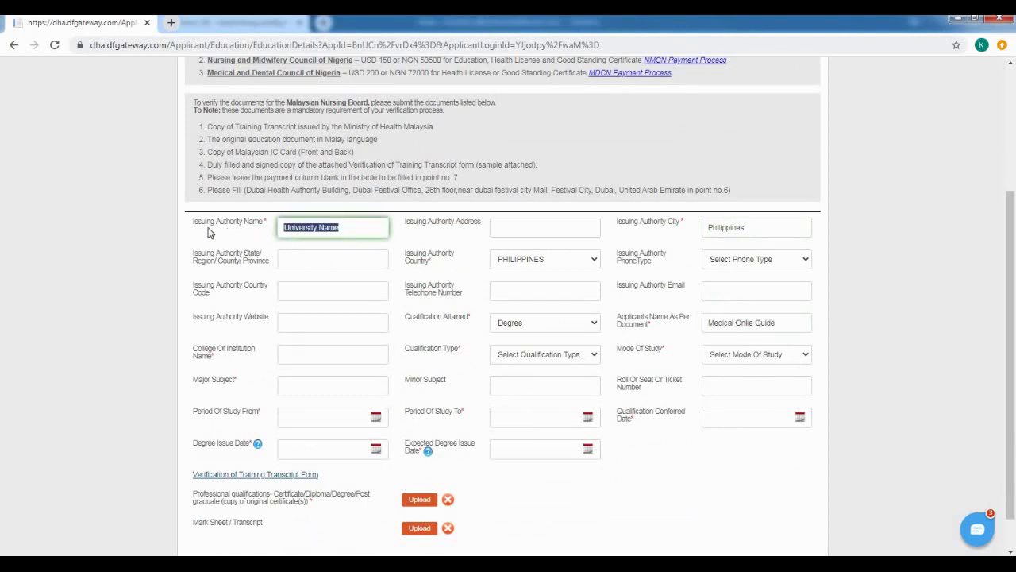
pyautogui.click(309, 356)
pyautogui.hotkey('ctrl', 'v')
# Step: Set qualification type Bachelors, full time mode of study, and major subject Nursing
pyautogui.click(545, 354)
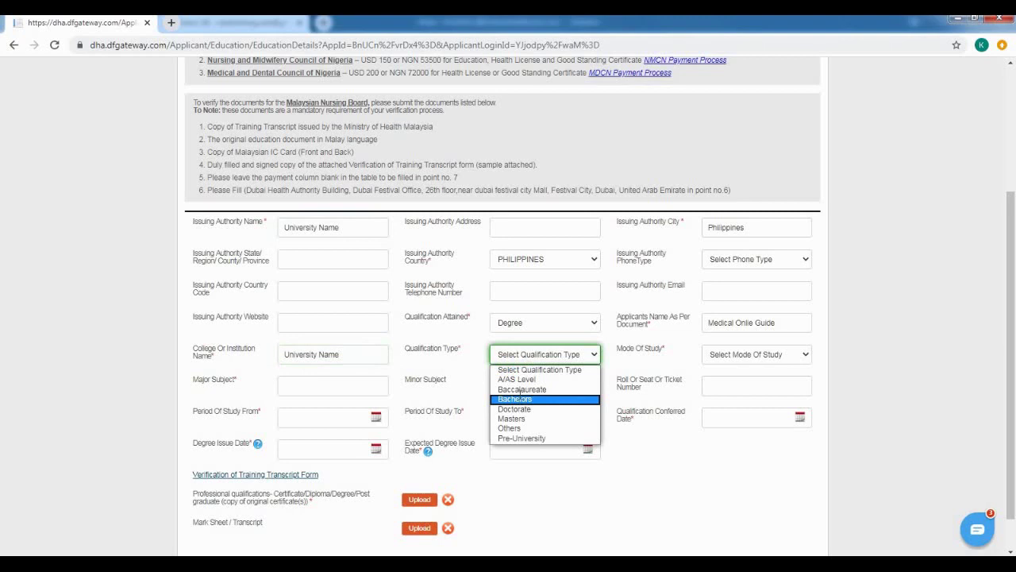
pyautogui.click(524, 394)
pyautogui.click(756, 354)
pyautogui.click(748, 400)
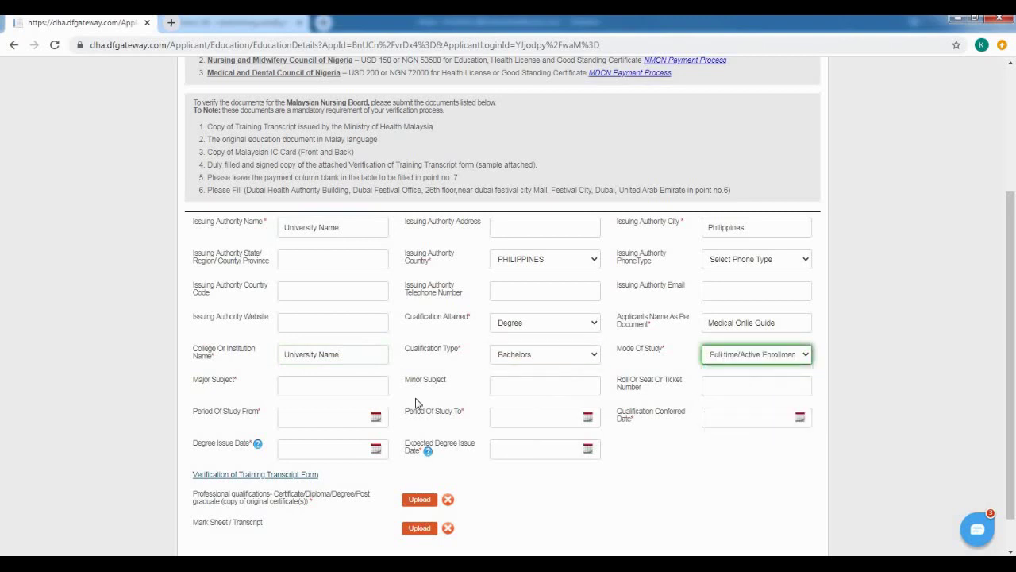
pyautogui.click(325, 384)
pyautogui.write('Nursing')
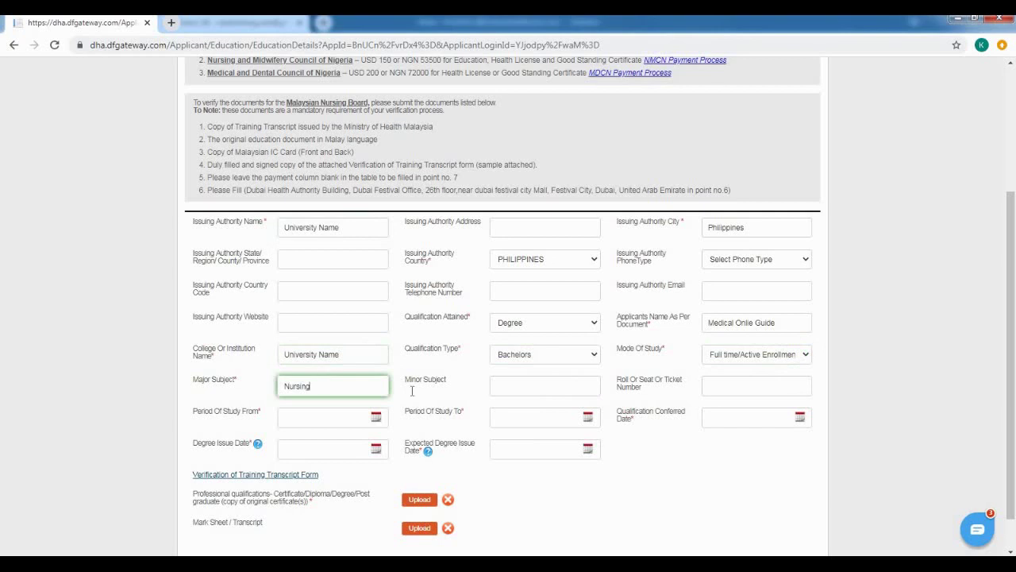
pyautogui.click(514, 408)
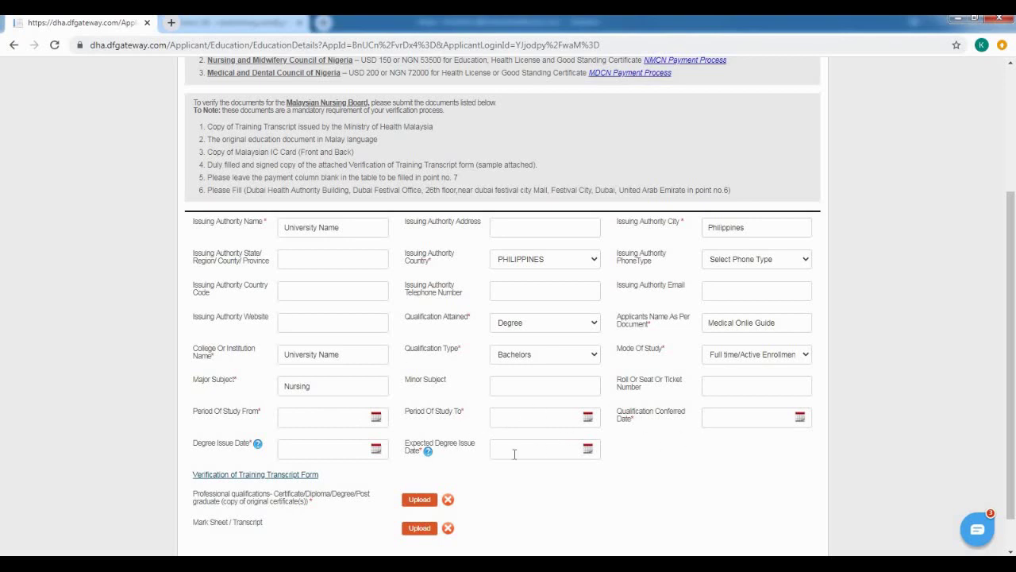
# Step: Set the Period Of Study From date to 01/01/2010
pyautogui.click(566, 227)
pyautogui.write('01/01/1')
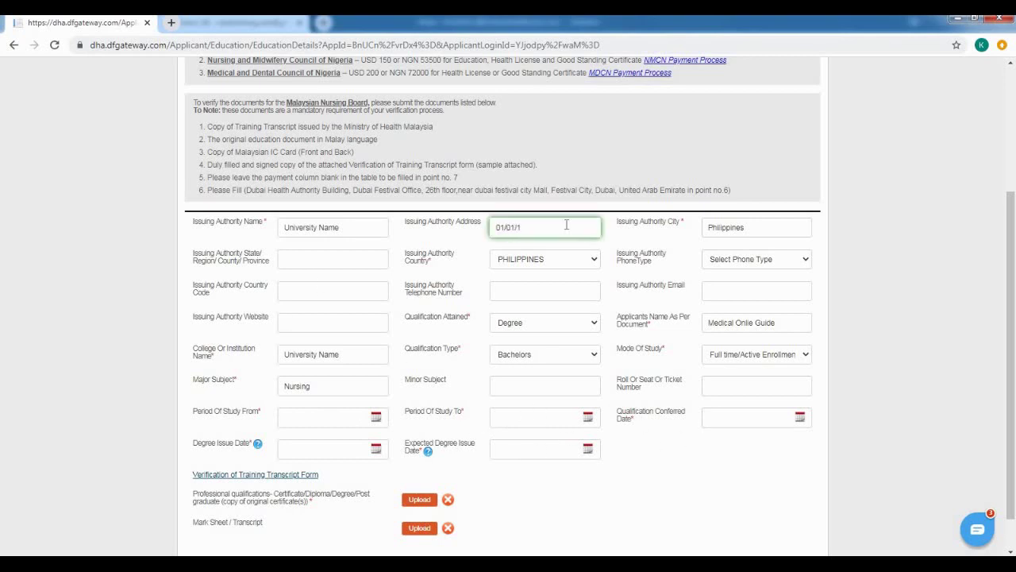
pyautogui.hotkey('ctrl', 'a')
pyautogui.hotkey('ctrl', 'c')
pyautogui.click(363, 411)
pyautogui.hotkey('ctrl', 'v')
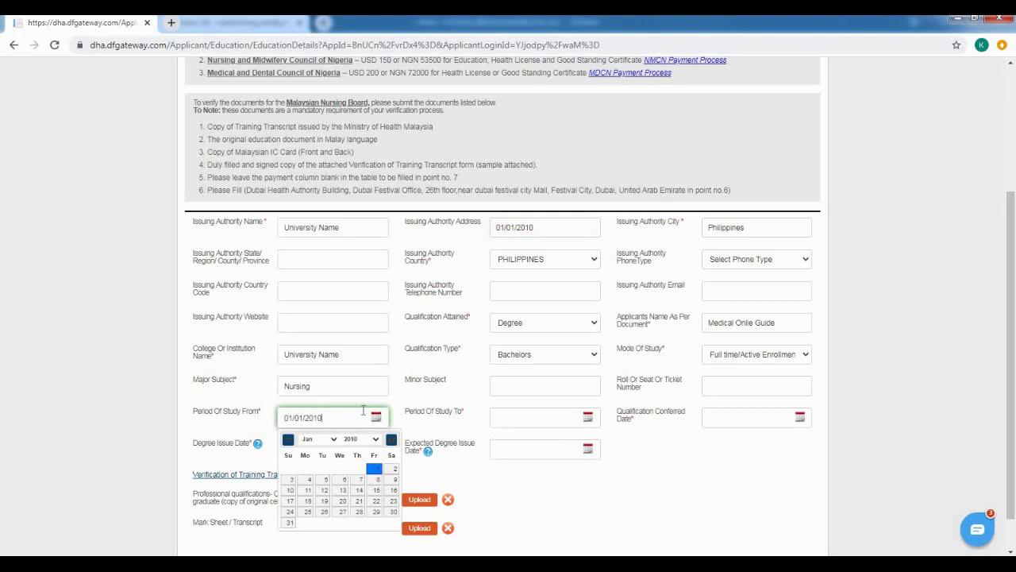
# Step: Copy 01/01/2014 and paste it into the remaining study, conferred and degree issue dates
pyautogui.click(560, 228)
pyautogui.hotkey('ctrl', 'a')
pyautogui.hotkey('ctrl', 'c')
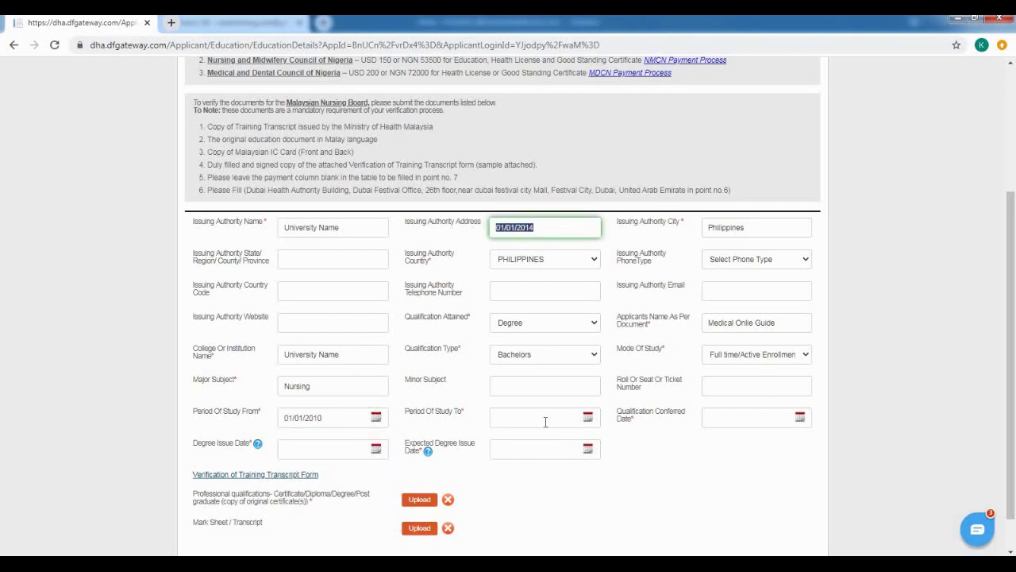
pyautogui.click(546, 418)
pyautogui.click(715, 417)
pyautogui.click(524, 450)
pyautogui.click(325, 450)
pyautogui.hotkey('ctrl', 'v')
pyautogui.scroll(-1, 552, 488)
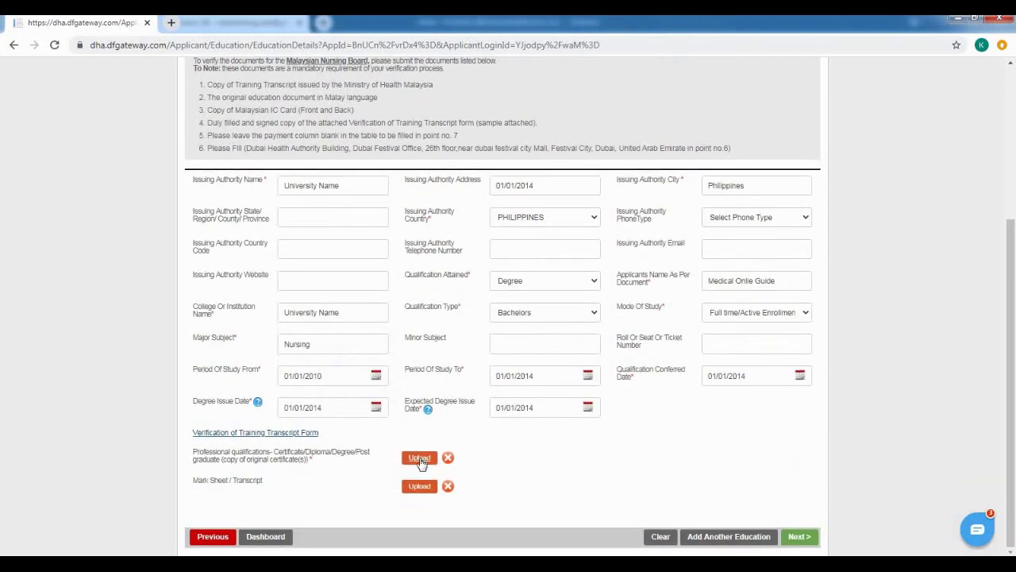
# Step: Upload and submit bachelors degree.pdf as the qualifications certificate
pyautogui.click(419, 458)
pyautogui.click(437, 230)
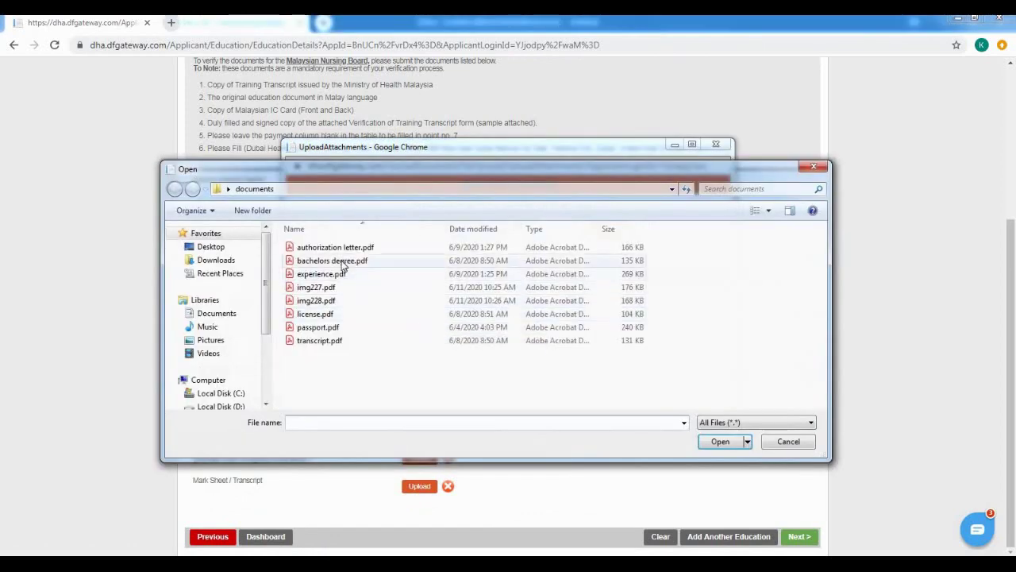
pyautogui.click(331, 260)
pyautogui.click(720, 441)
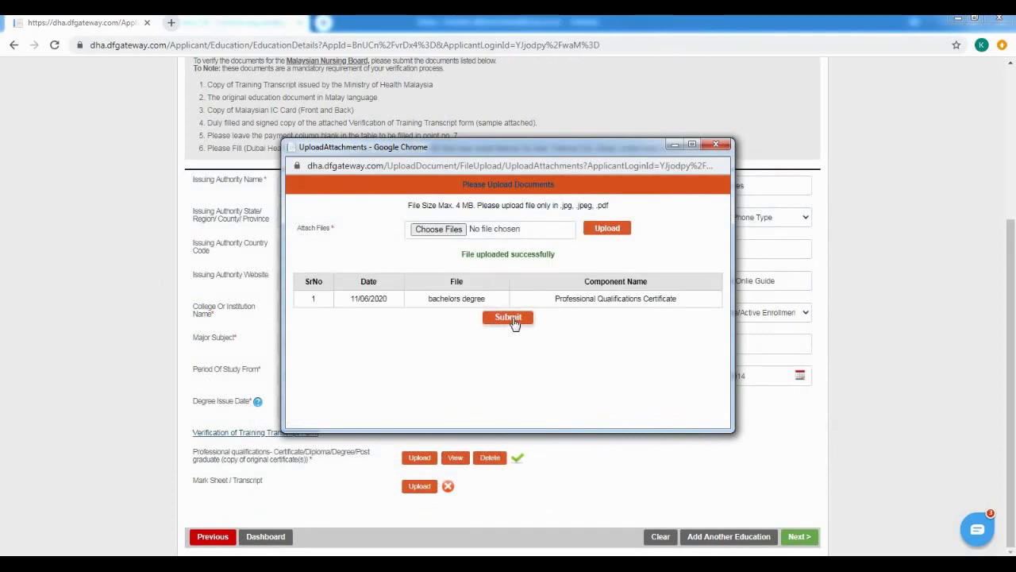
pyautogui.click(515, 321)
# Step: Upload and submit transcript.pdf as the mark sheet
pyautogui.click(422, 488)
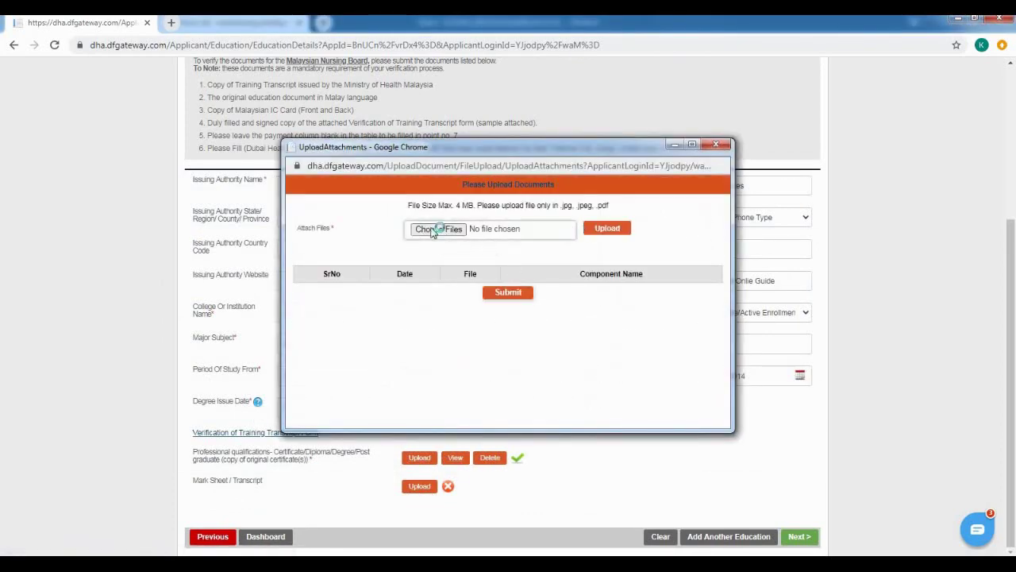
pyautogui.click(435, 230)
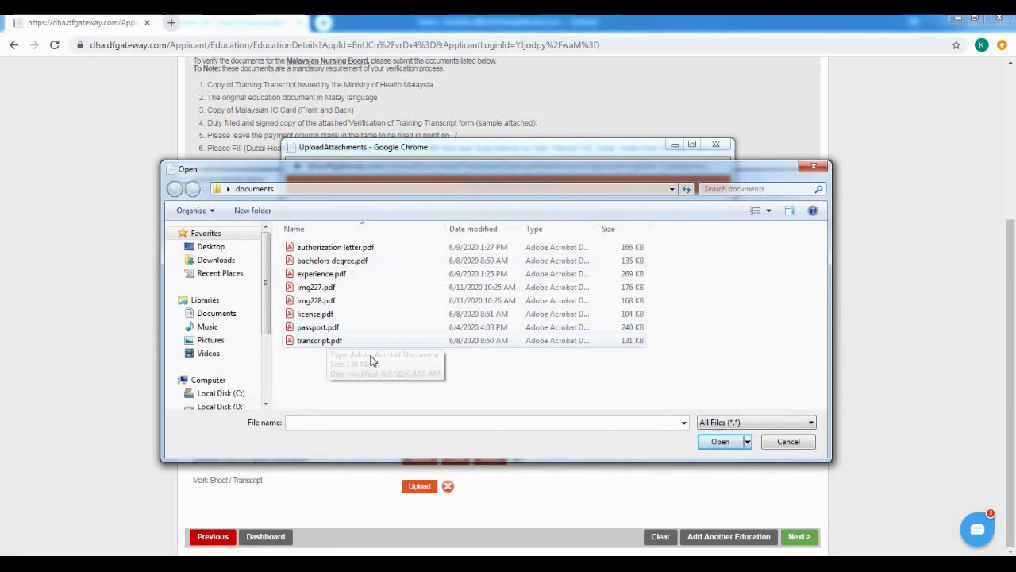
pyautogui.click(319, 339)
pyautogui.click(717, 442)
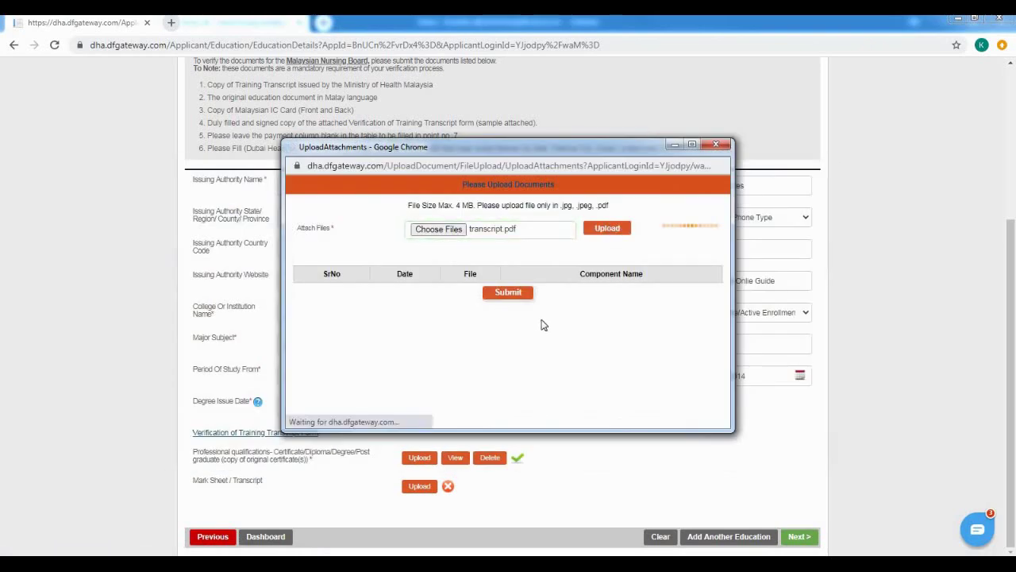
pyautogui.click(508, 315)
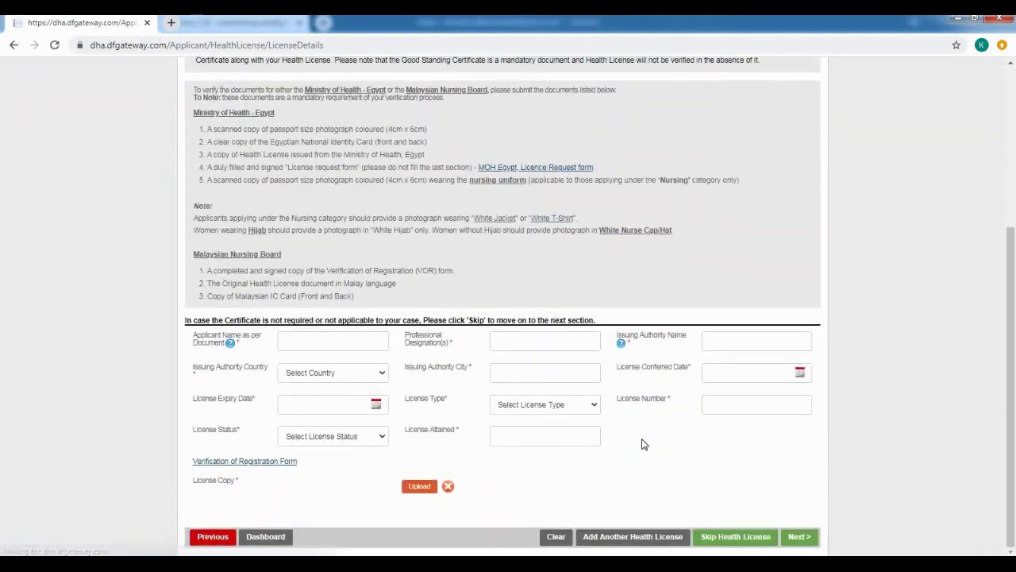
# Step: Enter the applicant's name, issuing authority name, country PHILIPPINES and city for the license
pyautogui.click(320, 341)
pyautogui.write('Medical')
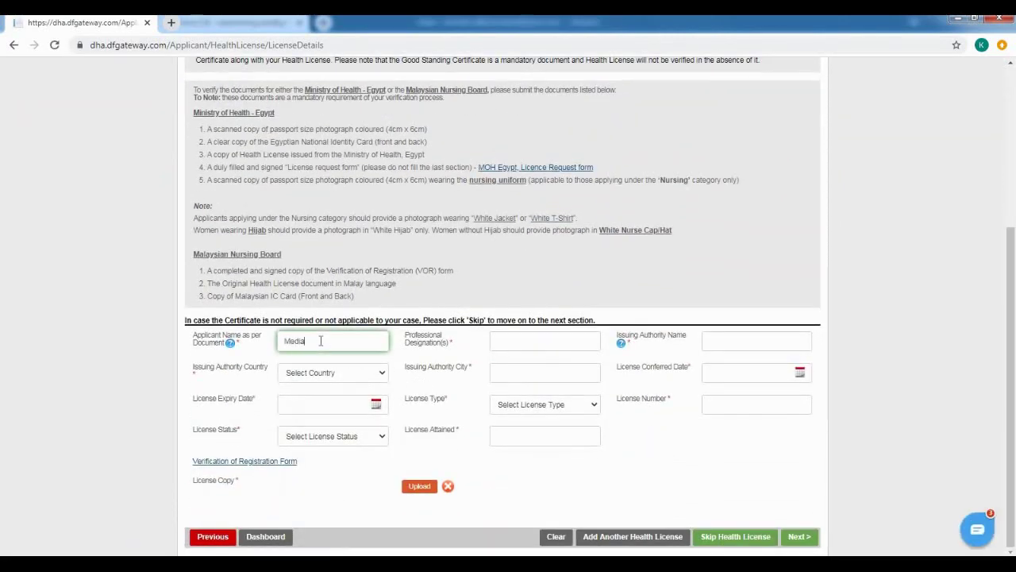
pyautogui.write(' Guide')
pyautogui.press('Tab')
pyautogui.write('Registered Nurse')
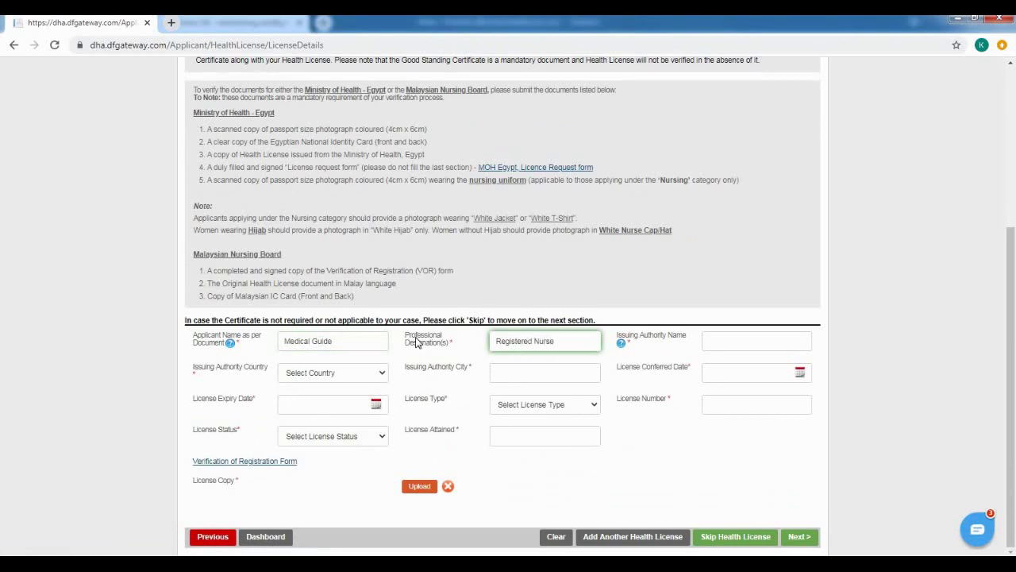
pyautogui.press('Tab')
pyautogui.write('Authority N')
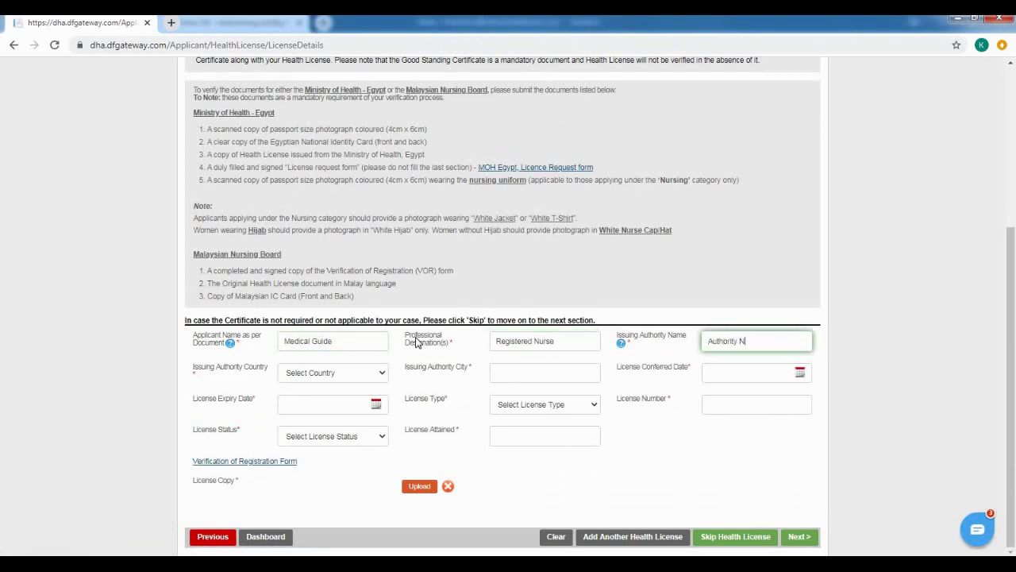
pyautogui.write('ame')
pyautogui.press('Tab')
pyautogui.write('phil')
pyautogui.press('Tab')
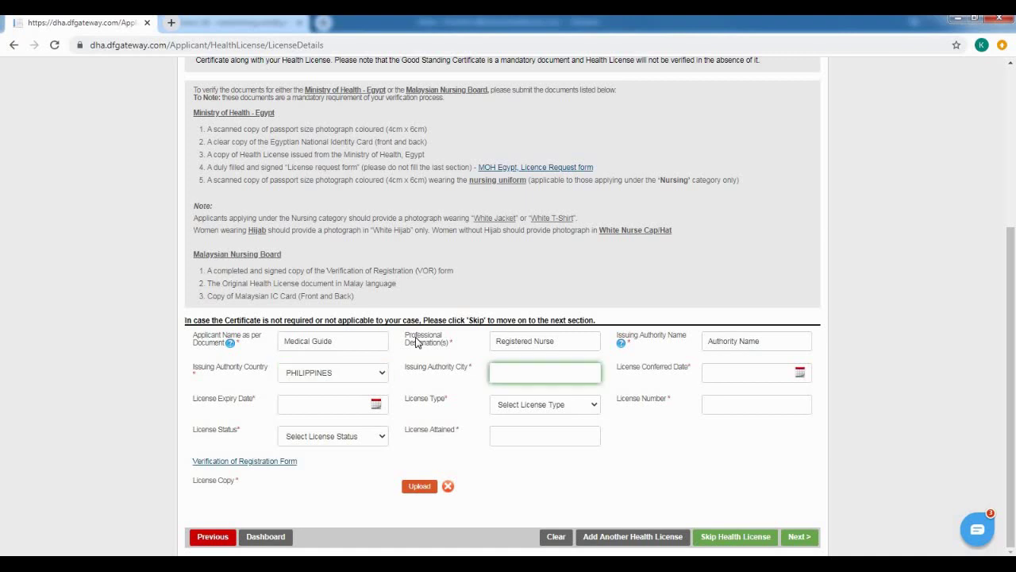
pyautogui.write('s')
pyautogui.press('Tab')
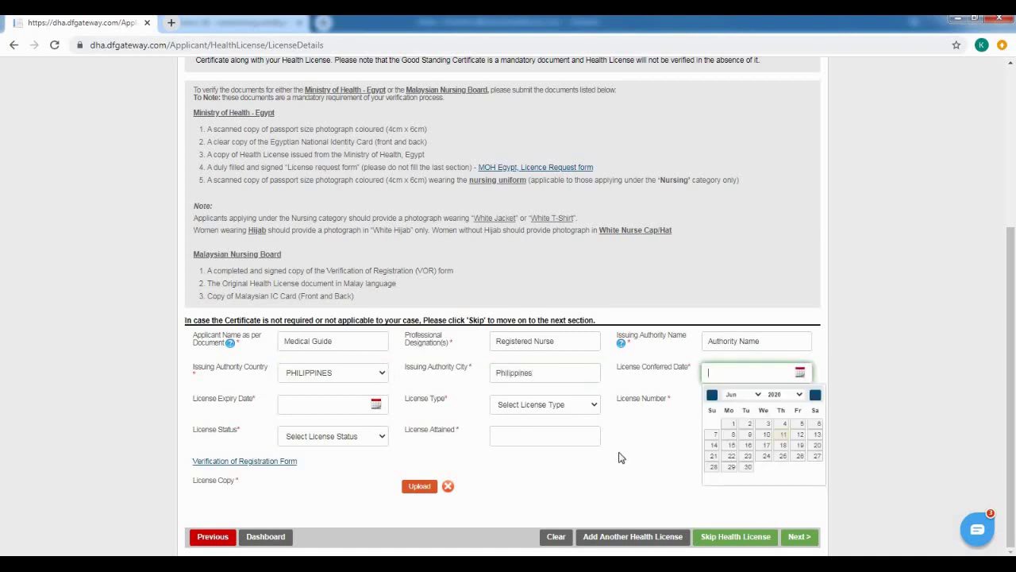
# Step: Set the license conferred date to 01/06/2014
pyautogui.click(728, 374)
pyautogui.click(800, 373)
pyautogui.click(781, 397)
pyautogui.click(778, 507)
pyautogui.click(742, 394)
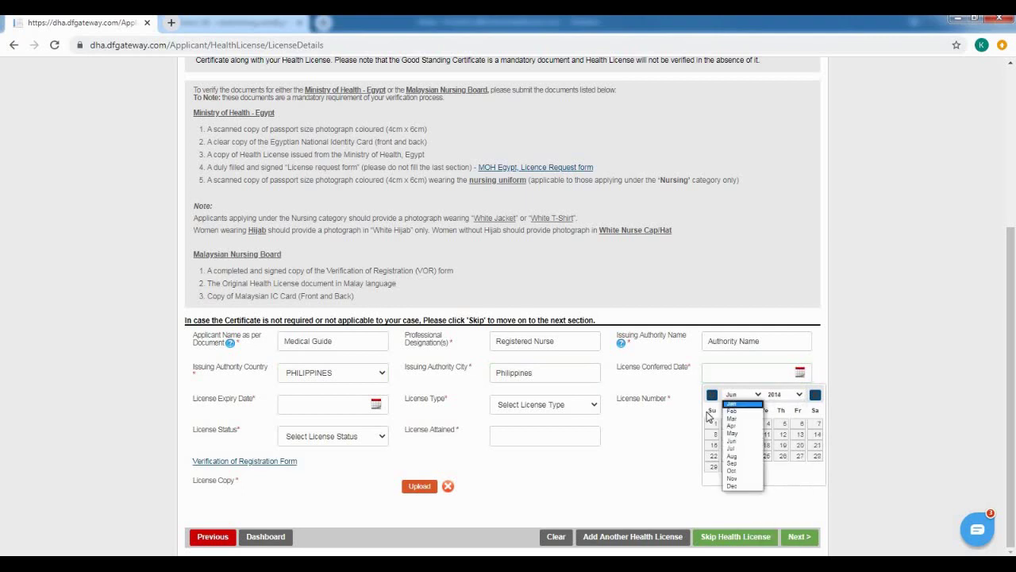
pyautogui.click(732, 444)
pyautogui.click(712, 423)
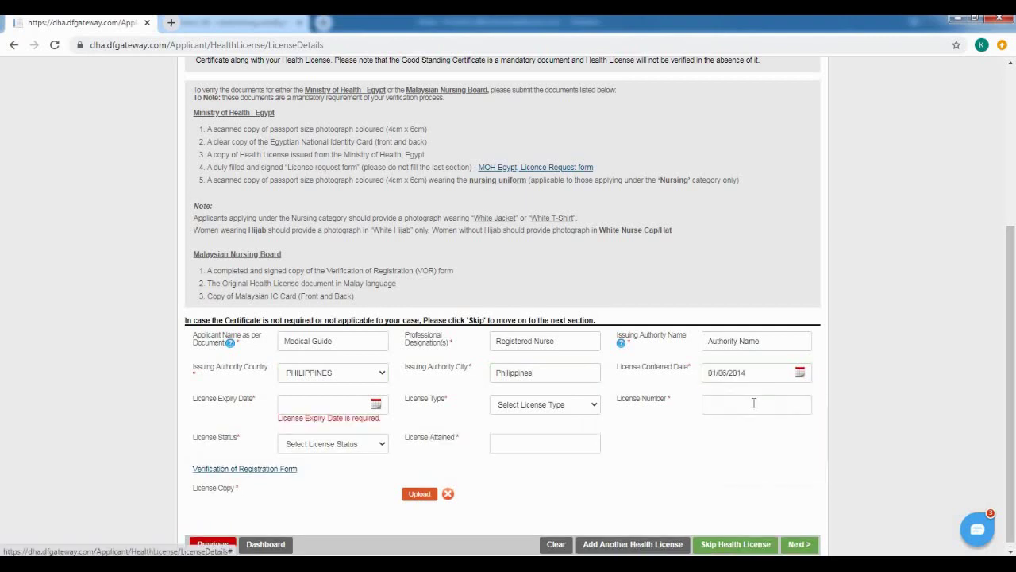
# Step: Set the license expiry date to 31/12/2050
pyautogui.click(377, 405)
pyautogui.click(361, 427)
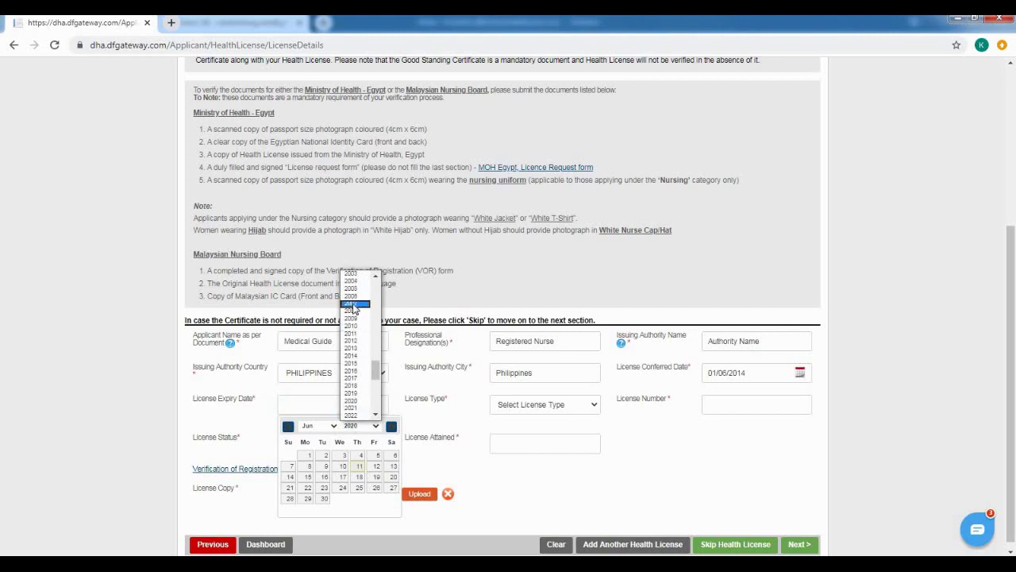
pyautogui.click(351, 407)
pyautogui.click(325, 455)
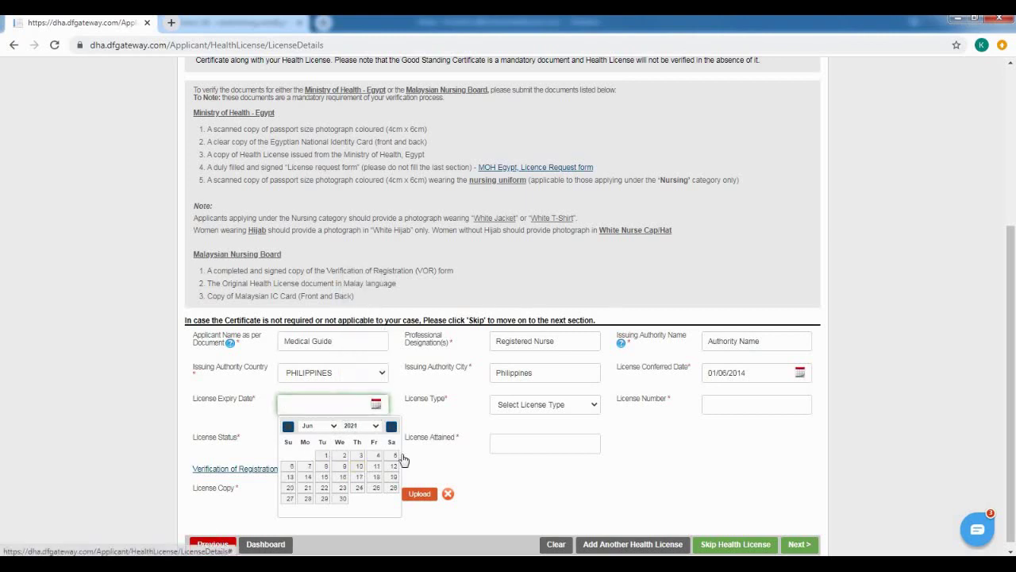
pyautogui.click(350, 401)
pyautogui.click(246, 422)
pyautogui.click(376, 405)
pyautogui.click(361, 429)
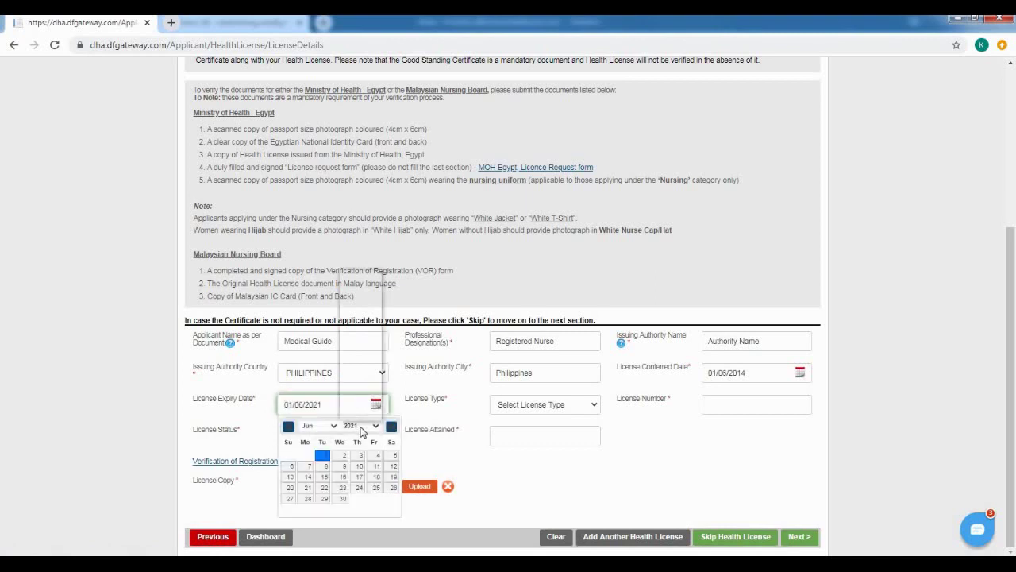
pyautogui.click(353, 412)
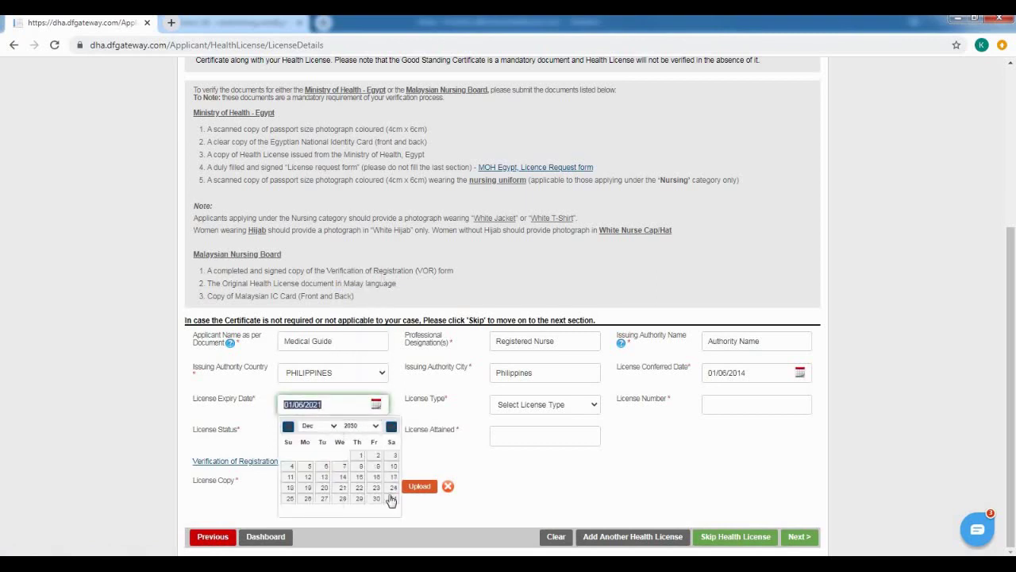
pyautogui.click(390, 498)
# Step: Set license type Full Time, status Active, and License Attained Registered Nurse
pyautogui.click(544, 406)
pyautogui.click(536, 430)
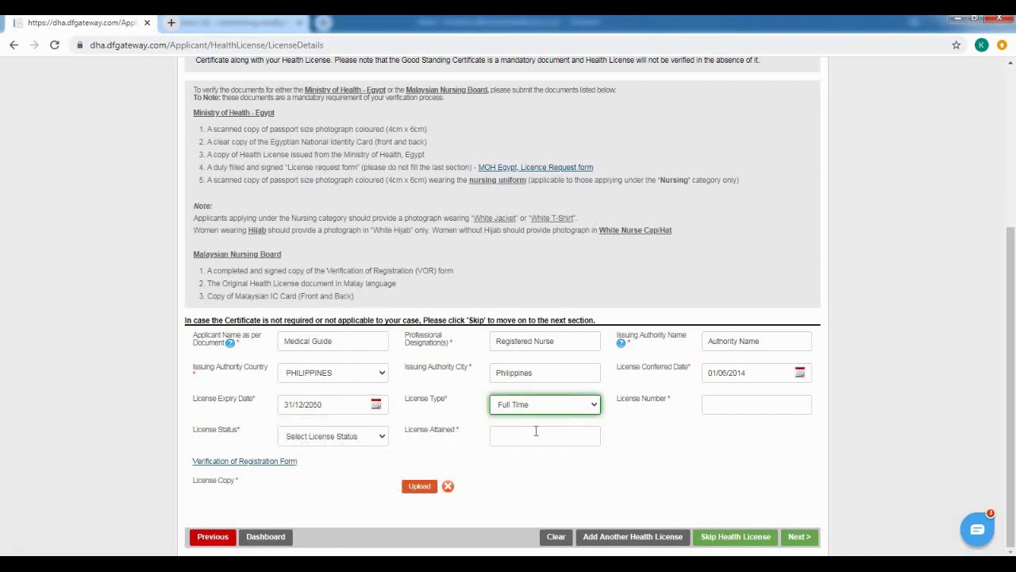
pyautogui.click(334, 436)
pyautogui.click(318, 459)
pyautogui.click(553, 430)
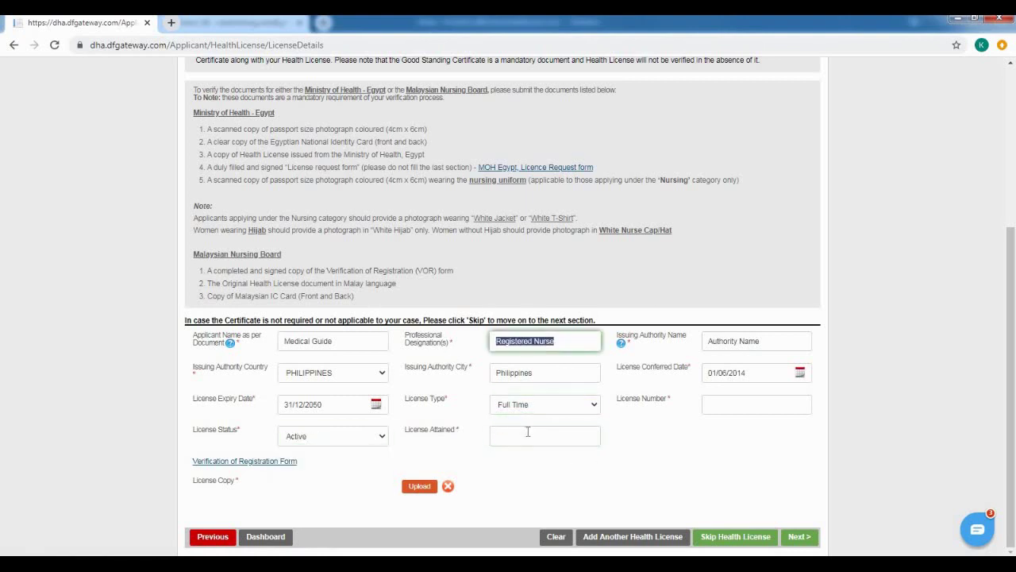
pyautogui.click(528, 431)
pyautogui.hotkey('ctrl', 'v')
pyautogui.click(732, 406)
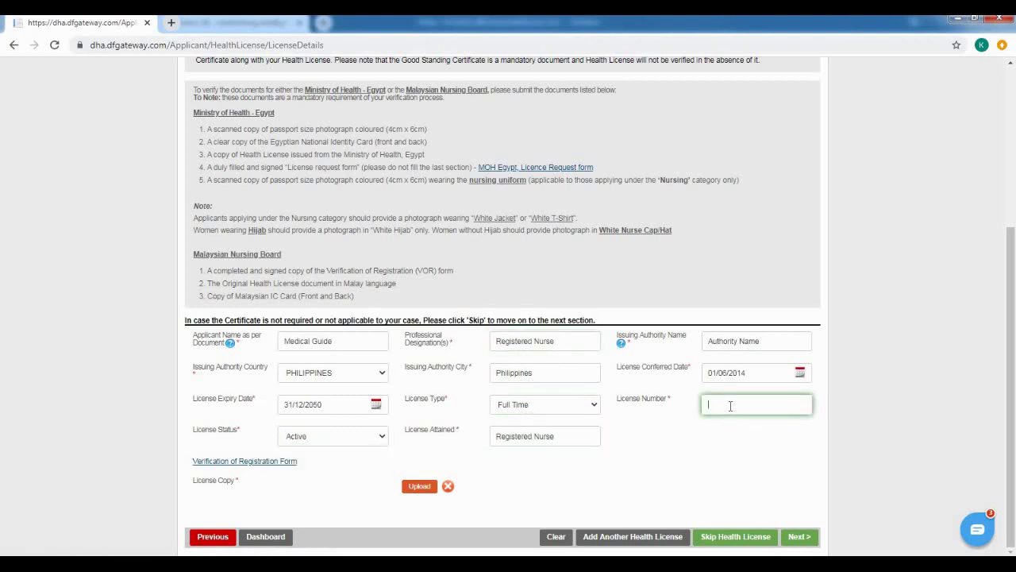
# Step: Upload license.pdf as the license copy, submit it, and proceed
pyautogui.click(419, 486)
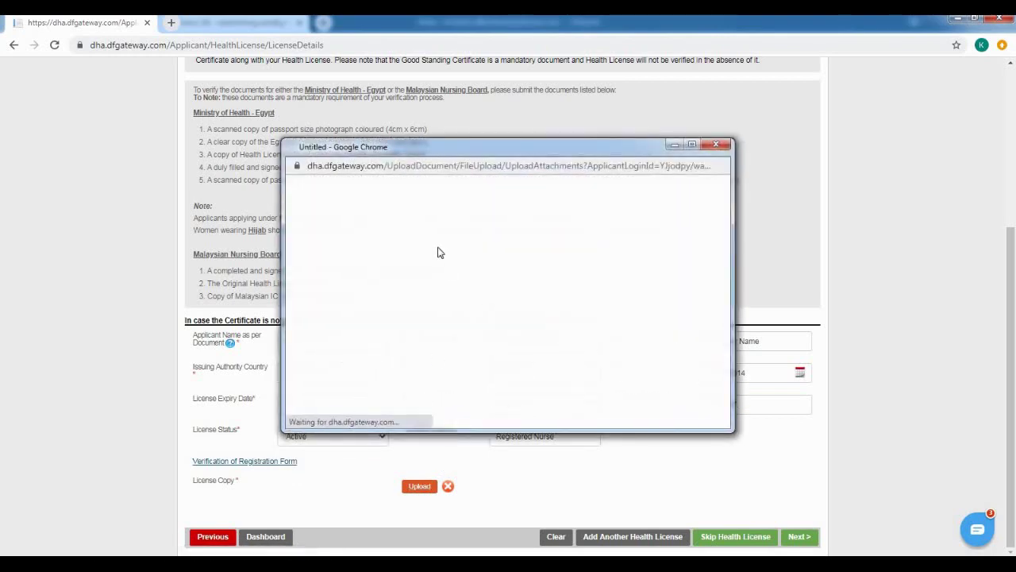
pyautogui.click(439, 228)
pyautogui.click(310, 313)
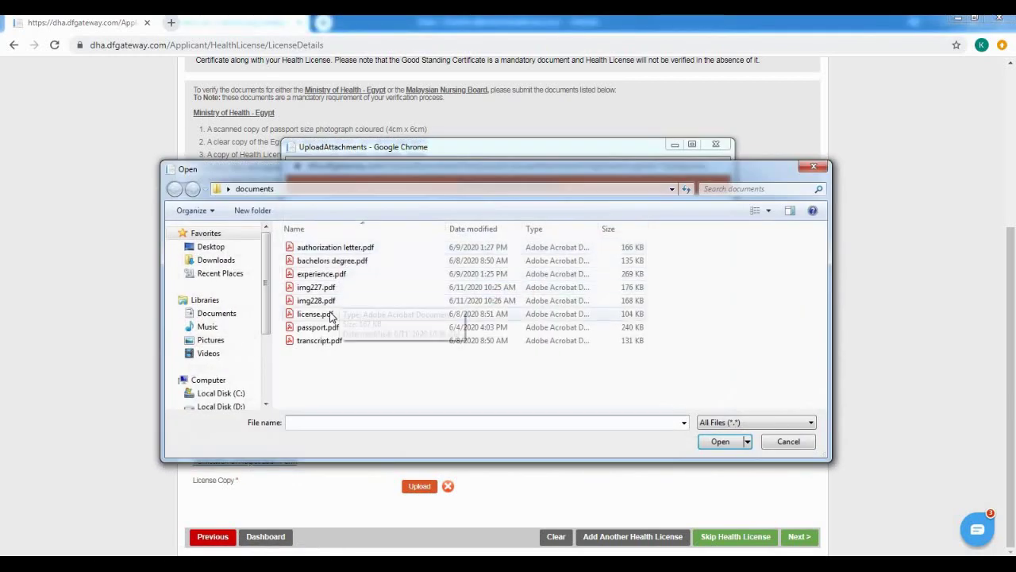
pyautogui.doubleClick(309, 314)
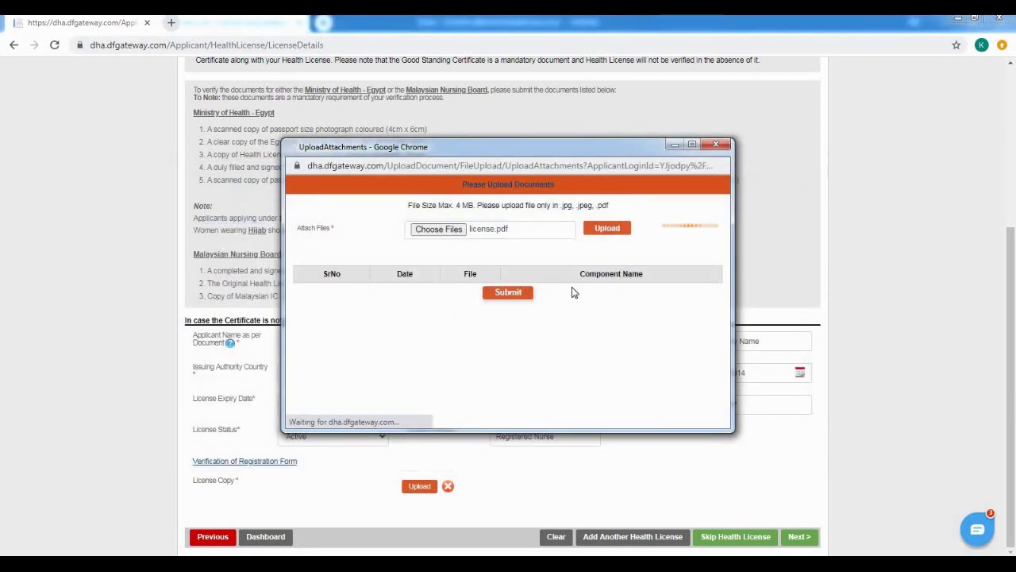
pyautogui.click(508, 315)
pyautogui.click(800, 537)
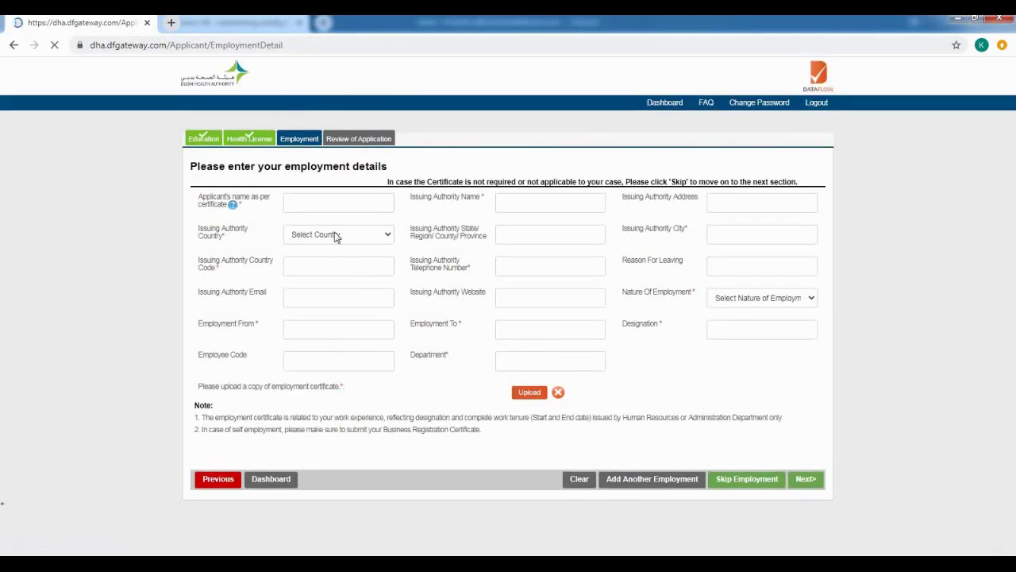
# Step: Enter the applicant's name, employer name, country PHILIPPINES, city and telephone number
pyautogui.click(324, 204)
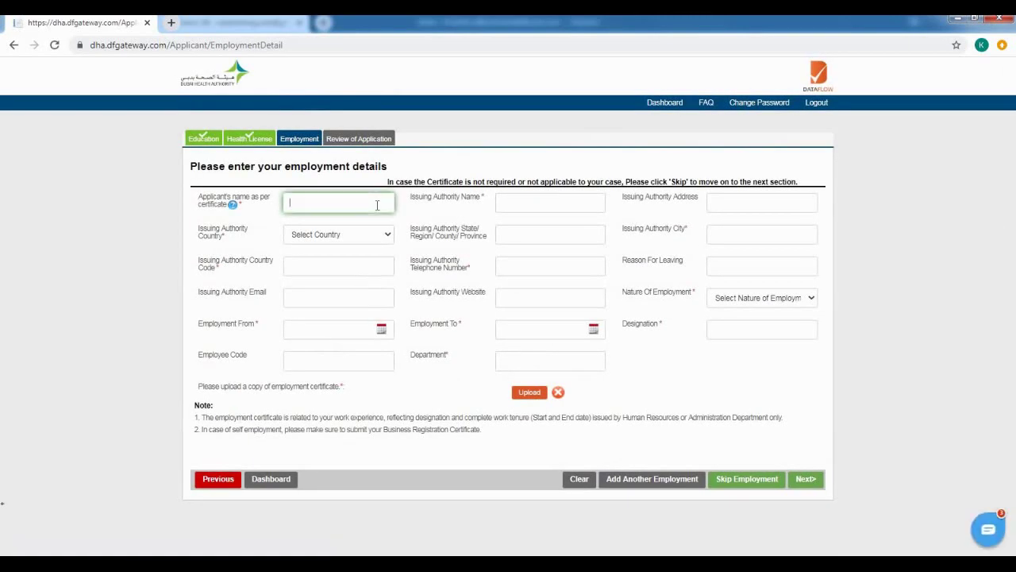
pyautogui.write('MedicalGuide')
pyautogui.click(553, 204)
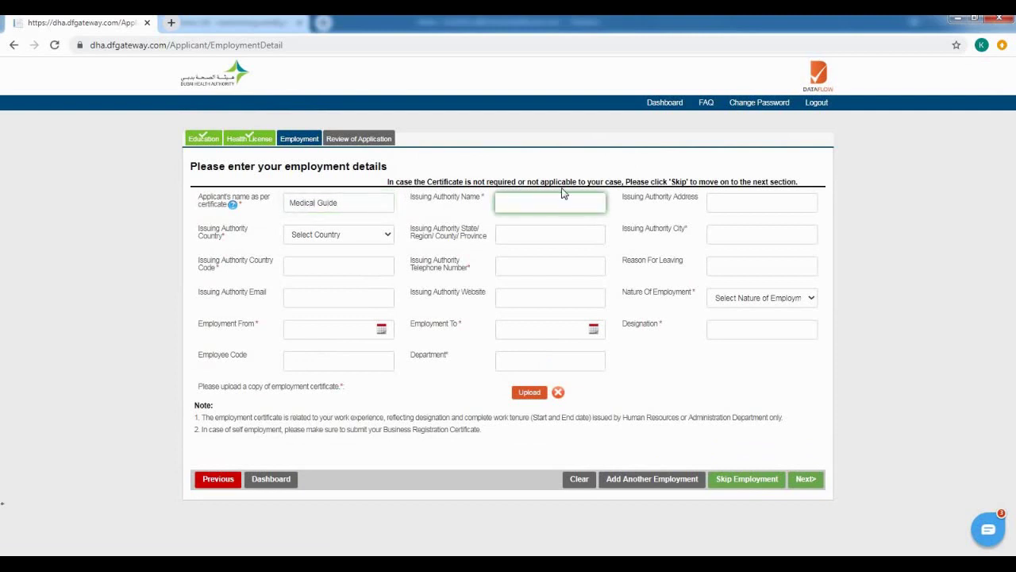
pyautogui.write('Hospital Name')
pyautogui.press('Tab')
pyautogui.press('Tab')
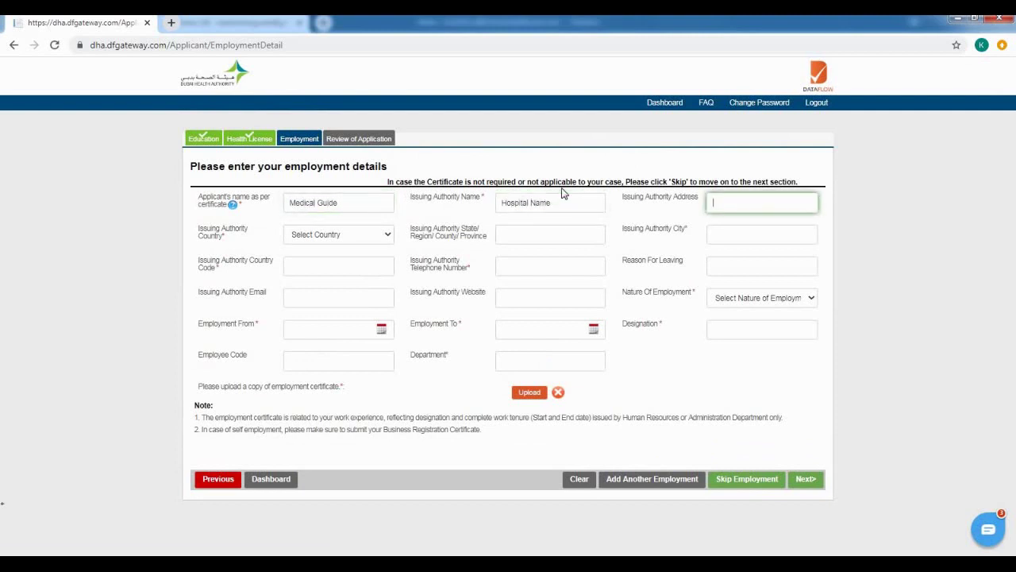
pyautogui.write('phil')
pyautogui.press('Tab')
pyautogui.press('Tab')
pyautogui.write('Ph')
pyautogui.write('0063')
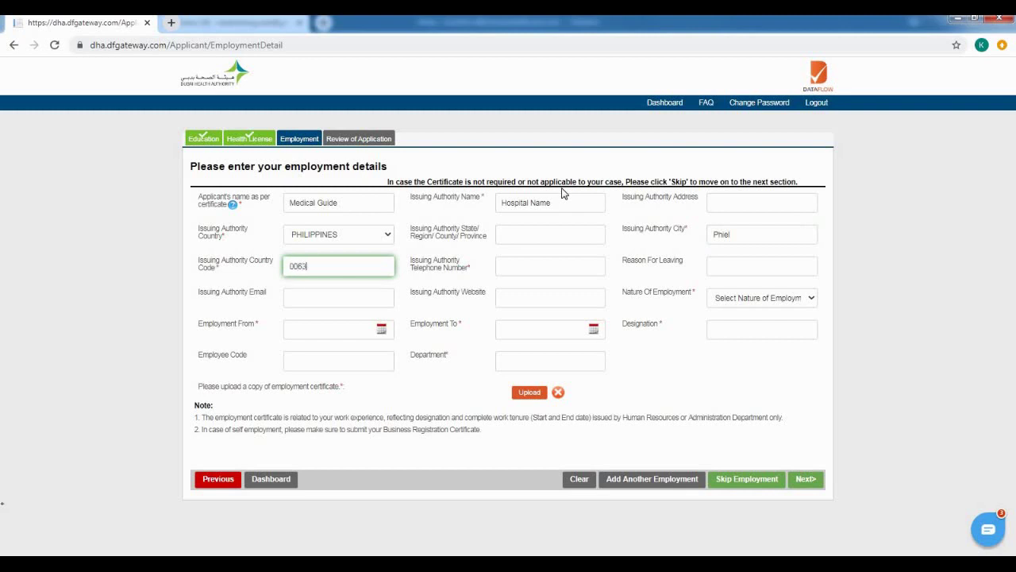
pyautogui.press('Tab')
pyautogui.write('9123456')
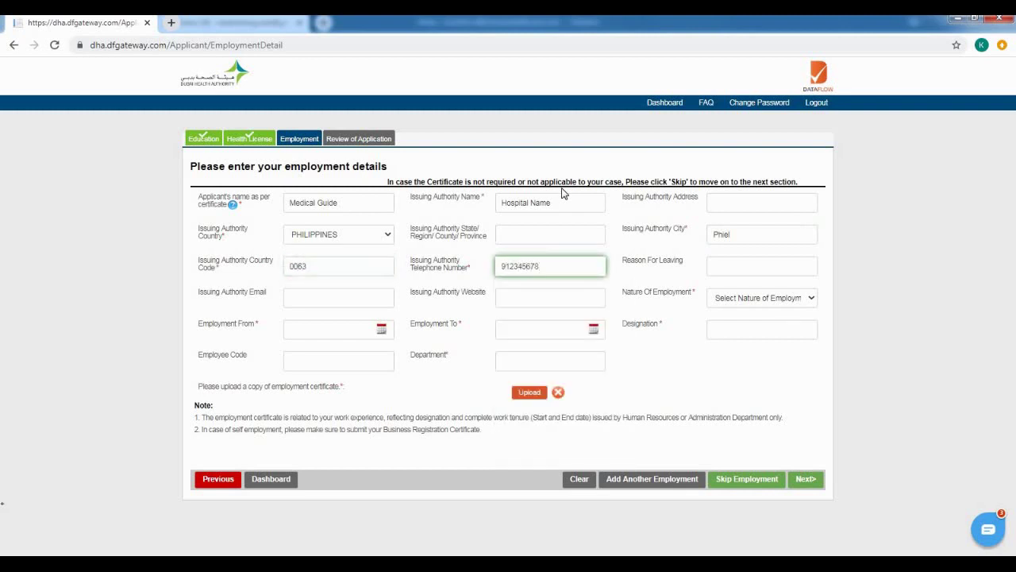
pyautogui.press('Tab')
# Step: Set nature of employment to Contract and the start date to 01/01/2017
pyautogui.click(752, 299)
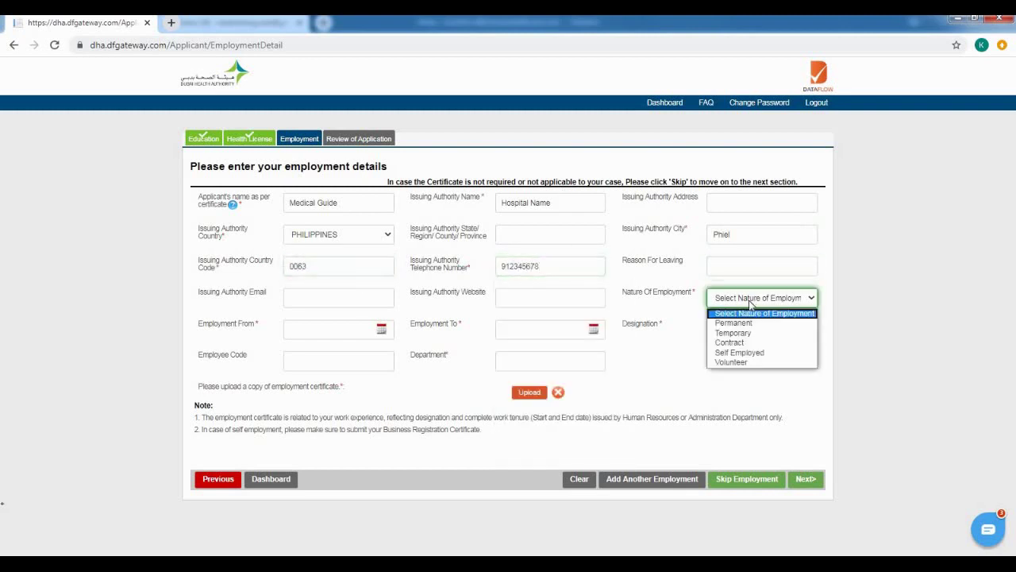
pyautogui.click(733, 345)
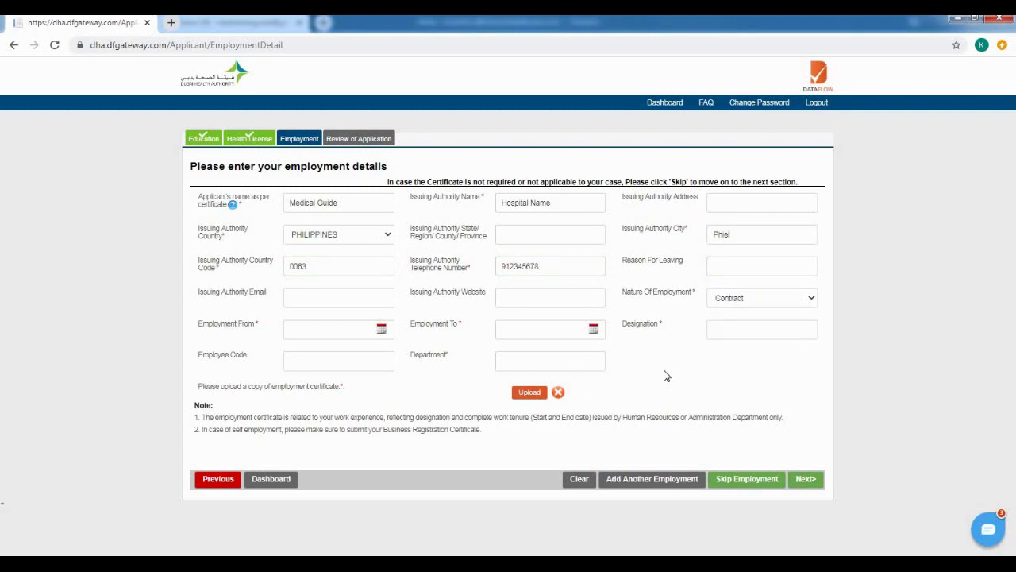
pyautogui.click(381, 330)
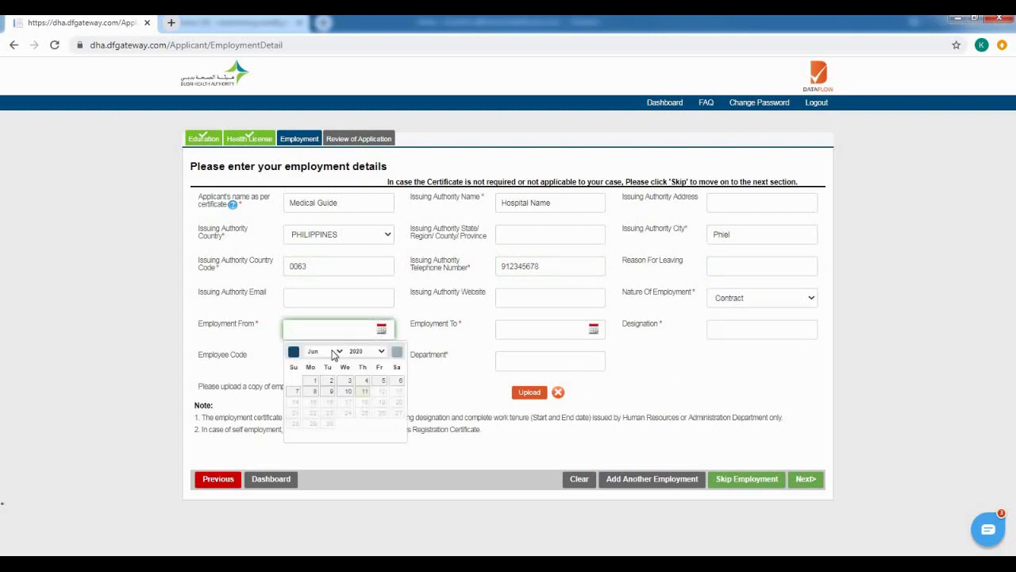
pyautogui.click(363, 350)
pyautogui.click(361, 438)
pyautogui.click(333, 352)
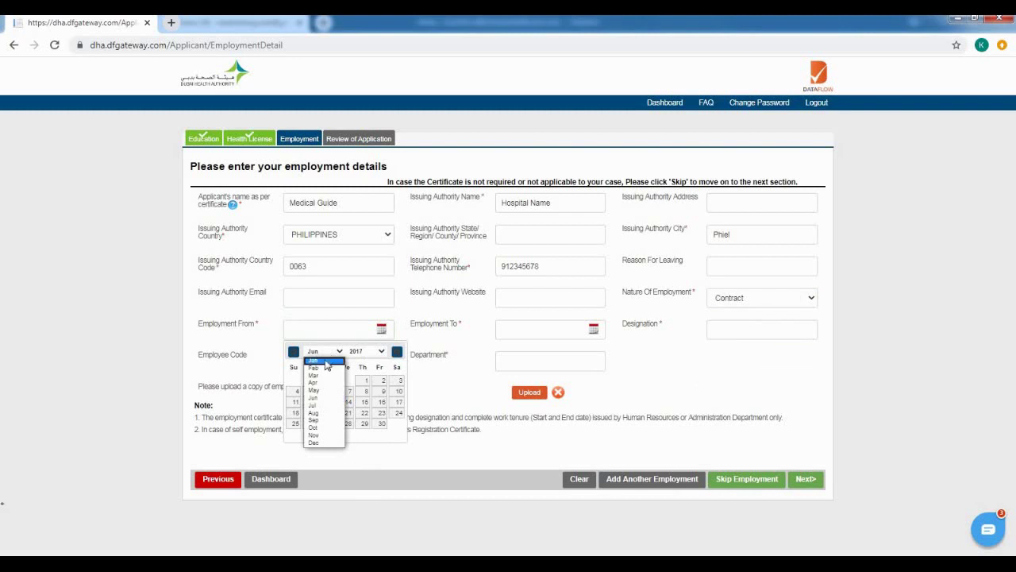
pyautogui.click(294, 381)
pyautogui.click(594, 329)
# Step: Set the end date to 02/01/2019 and designation Registered Nurse
pyautogui.click(578, 351)
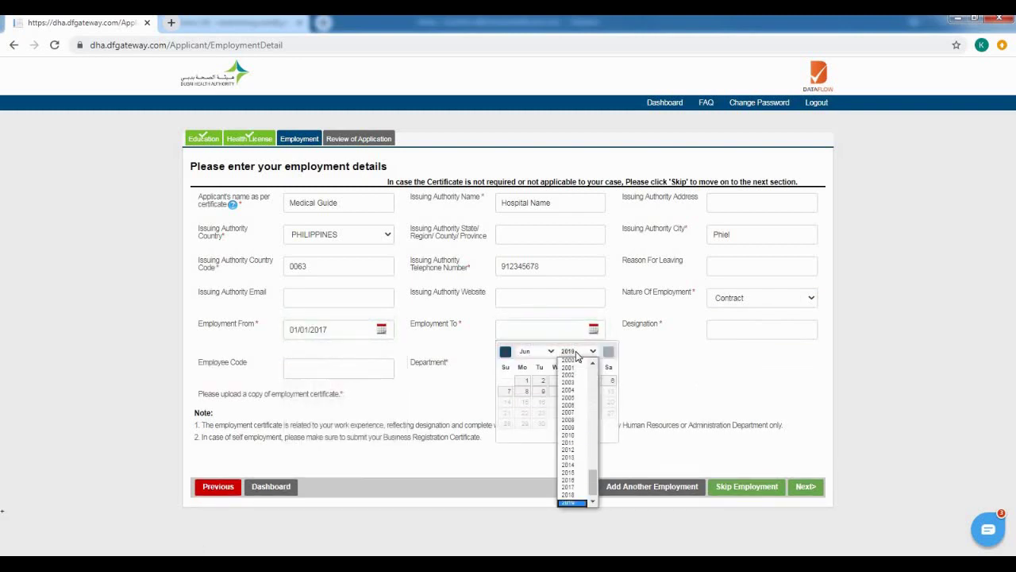
pyautogui.click(528, 351)
pyautogui.click(527, 367)
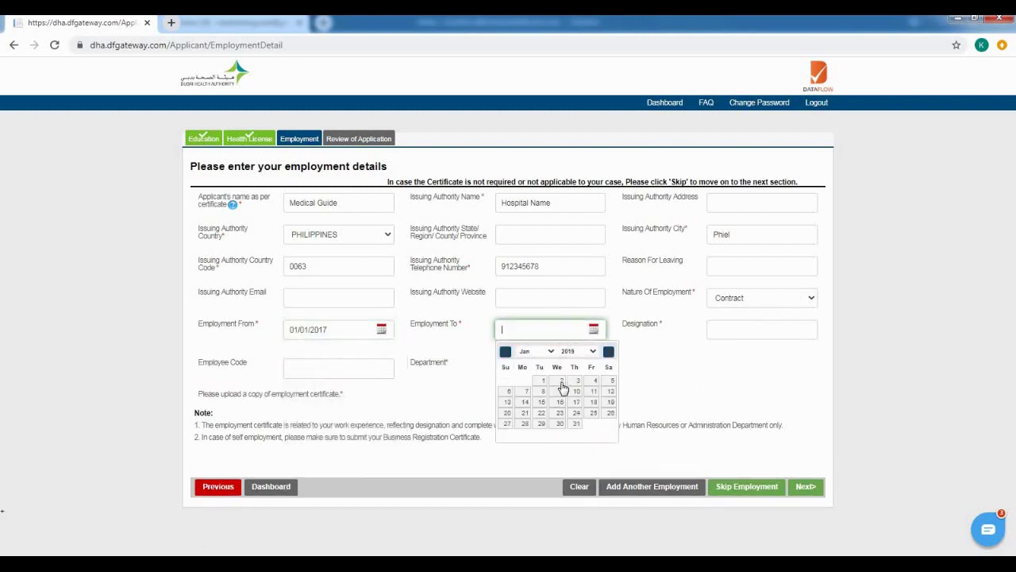
pyautogui.click(591, 380)
pyautogui.write('Registered Nurse')
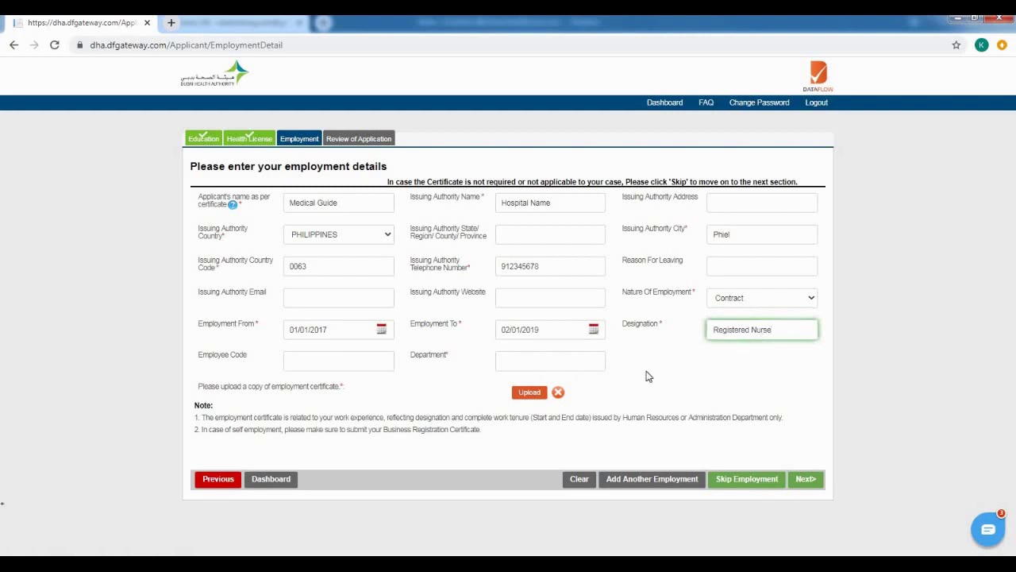
pyautogui.click(580, 364)
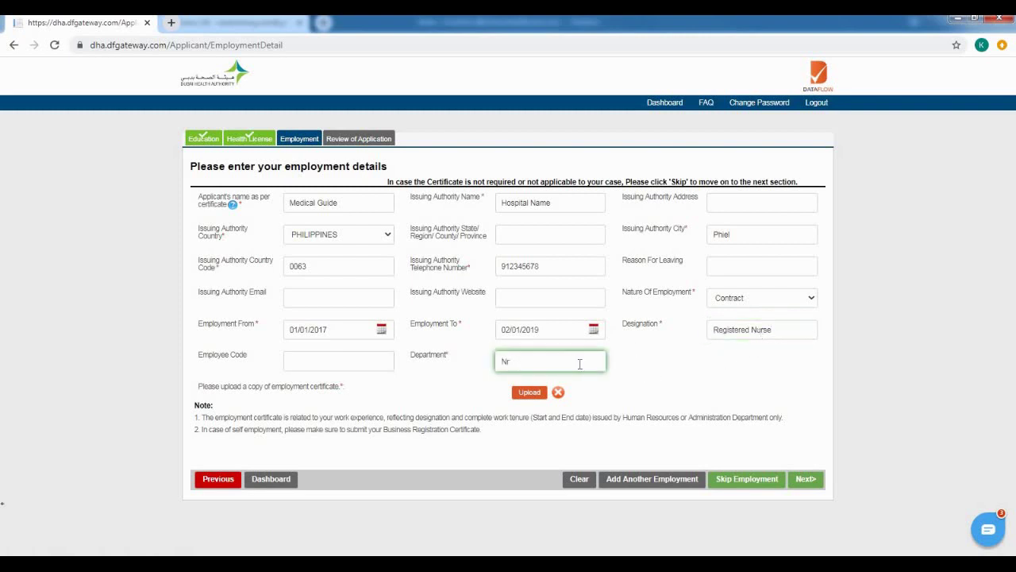
# Step: Upload and submit experience.pdf as the employment certificate, then save the entry
pyautogui.click(529, 392)
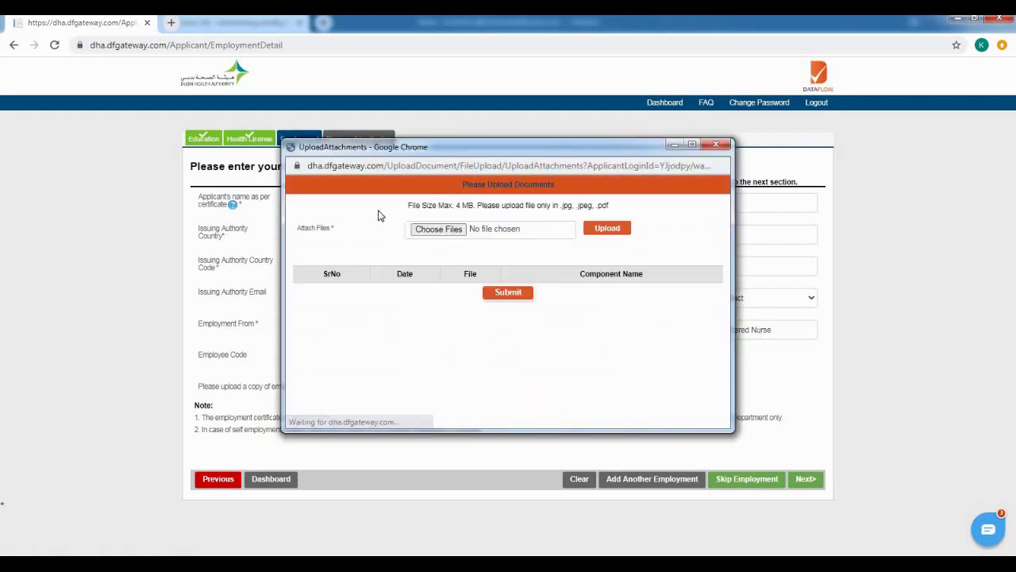
pyautogui.click(439, 229)
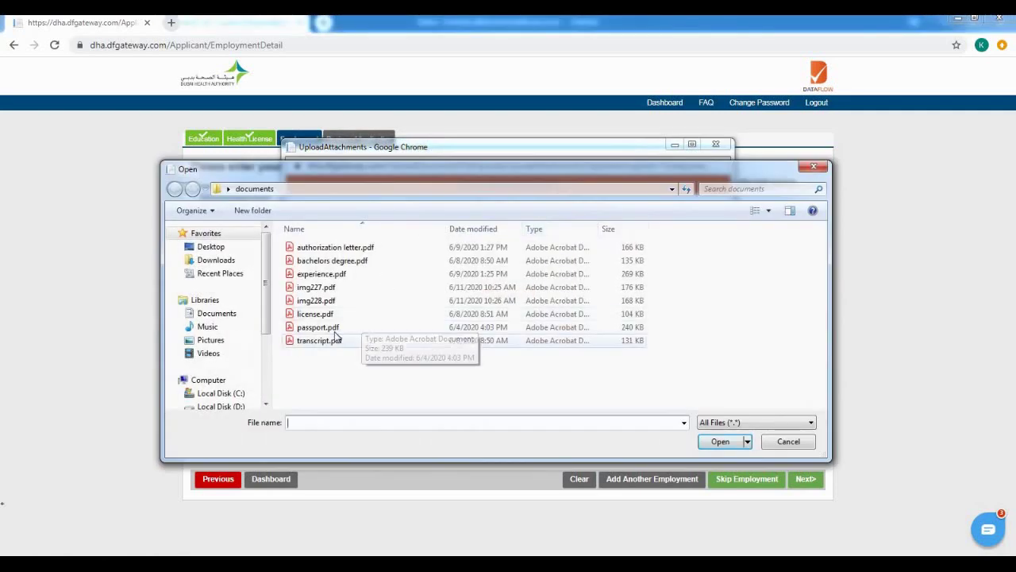
pyautogui.click(334, 273)
pyautogui.doubleClick(334, 273)
pyautogui.click(607, 234)
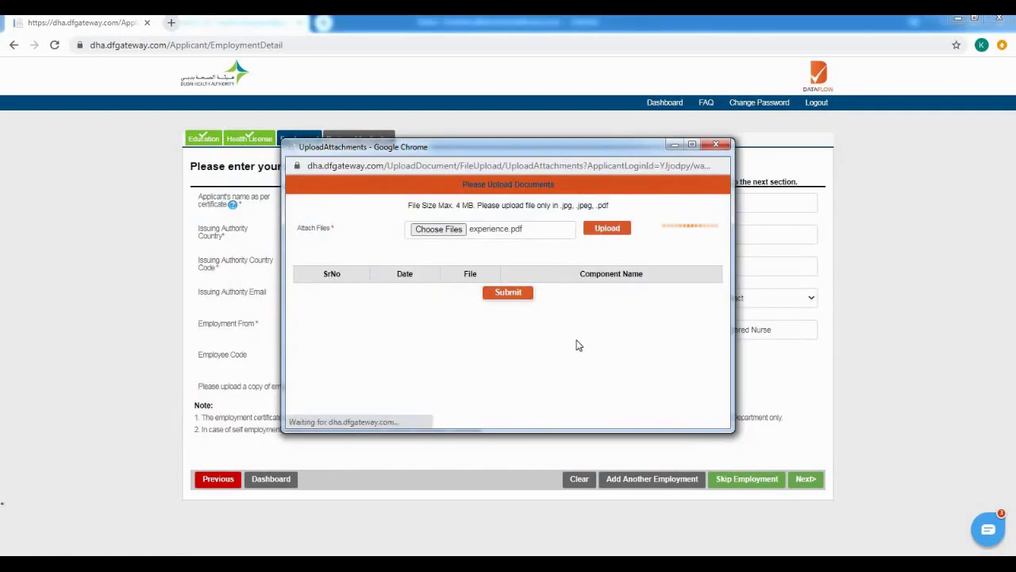
pyautogui.click(523, 317)
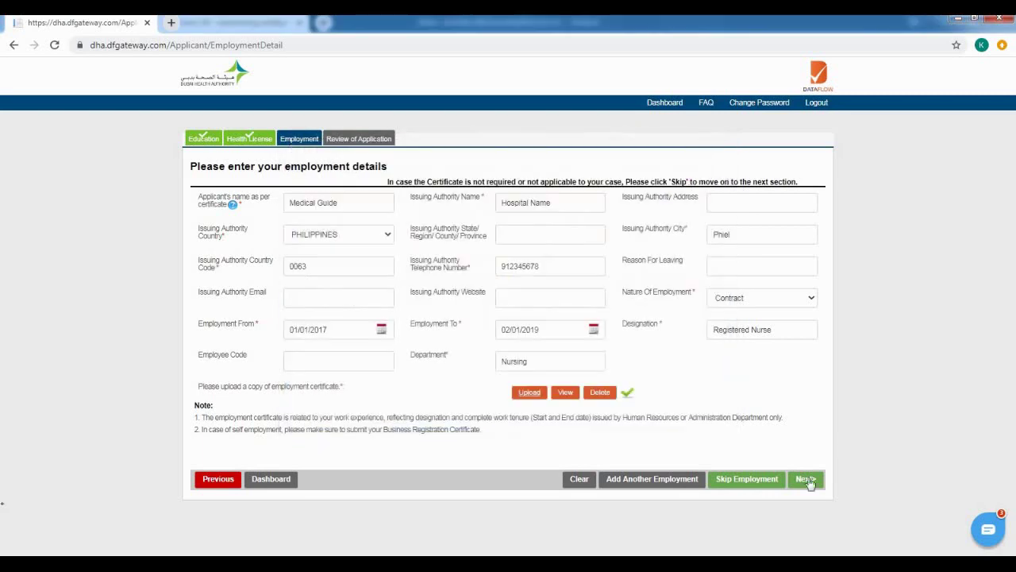
pyautogui.click(810, 481)
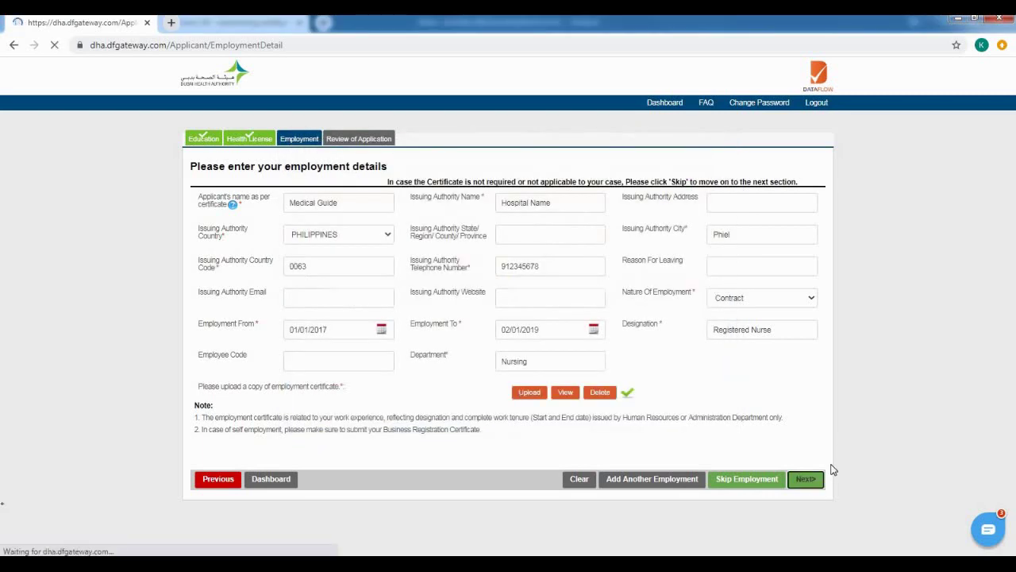
# Step: Scroll to the bottom of the current page and continue to the Review of Application
pyautogui.scroll(-1, 277, 193)
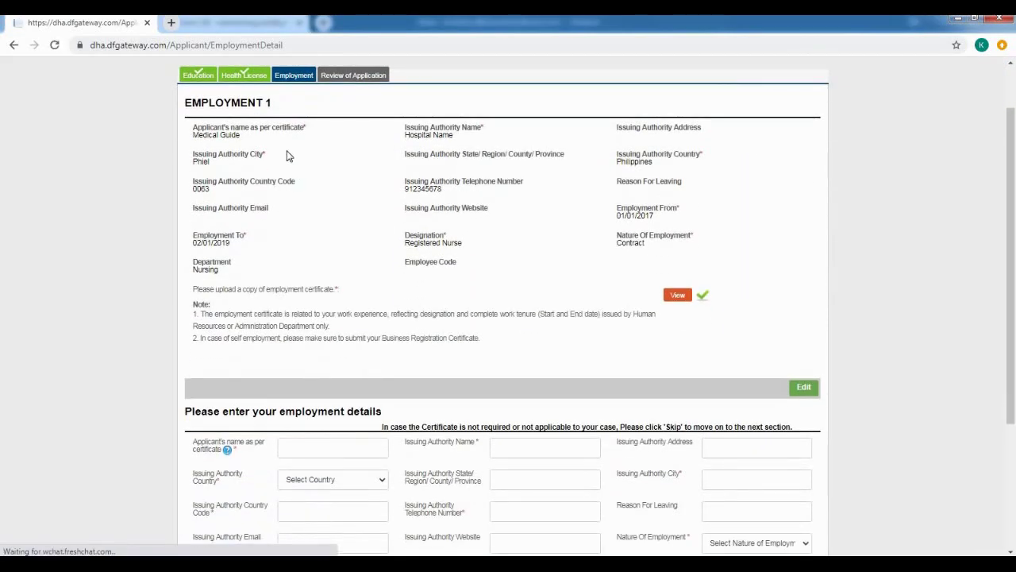
pyautogui.scroll(-1, 256, 152)
pyautogui.scroll(-1, 644, 290)
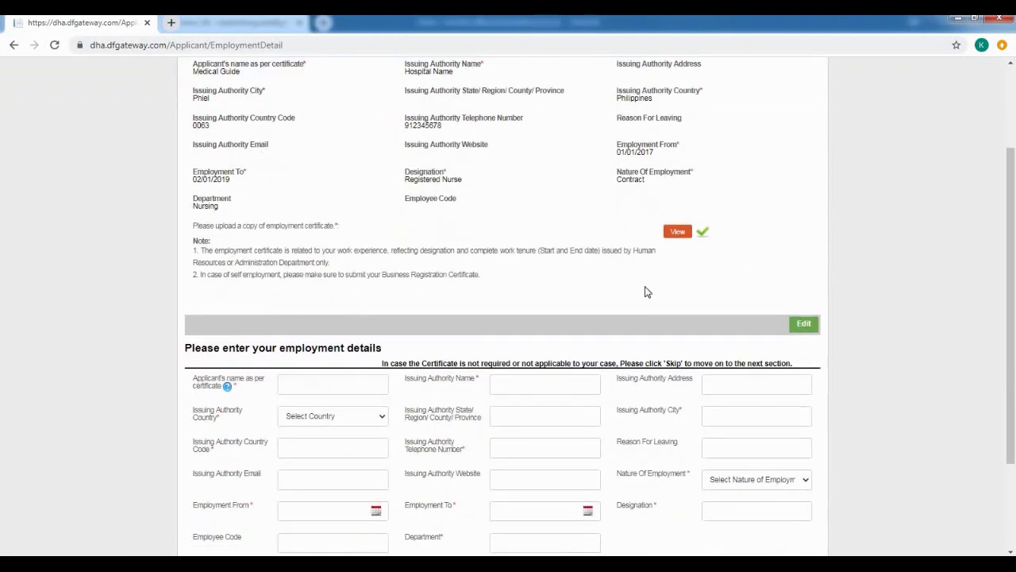
pyautogui.scroll(-2, 699, 322)
pyautogui.click(800, 533)
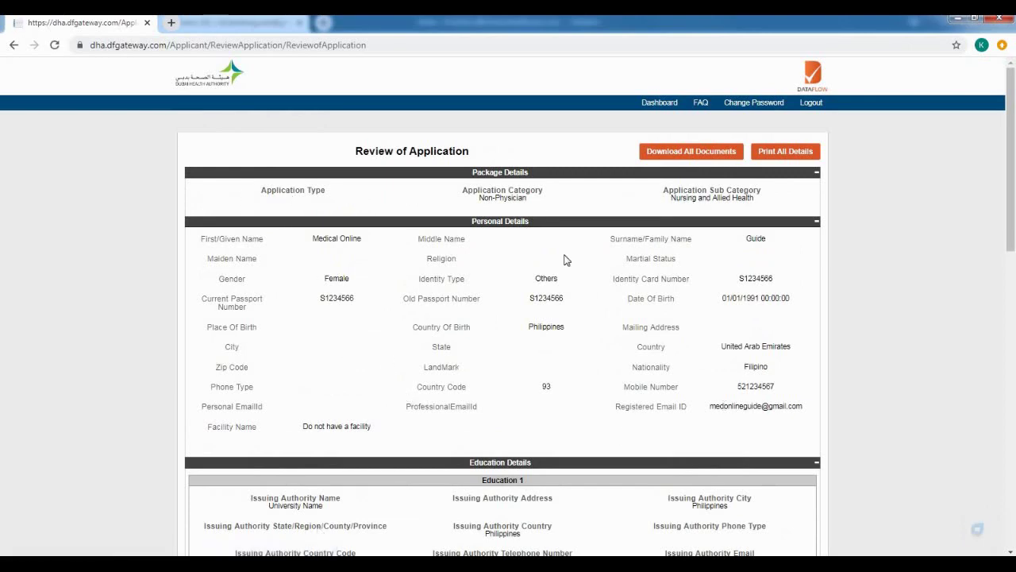
# Step: Scroll through all Review of Application sections to check the entered nursing case details
pyautogui.scroll(-2, 449, 287)
pyautogui.scroll(-2, 449, 288)
pyautogui.scroll(-2, 447, 286)
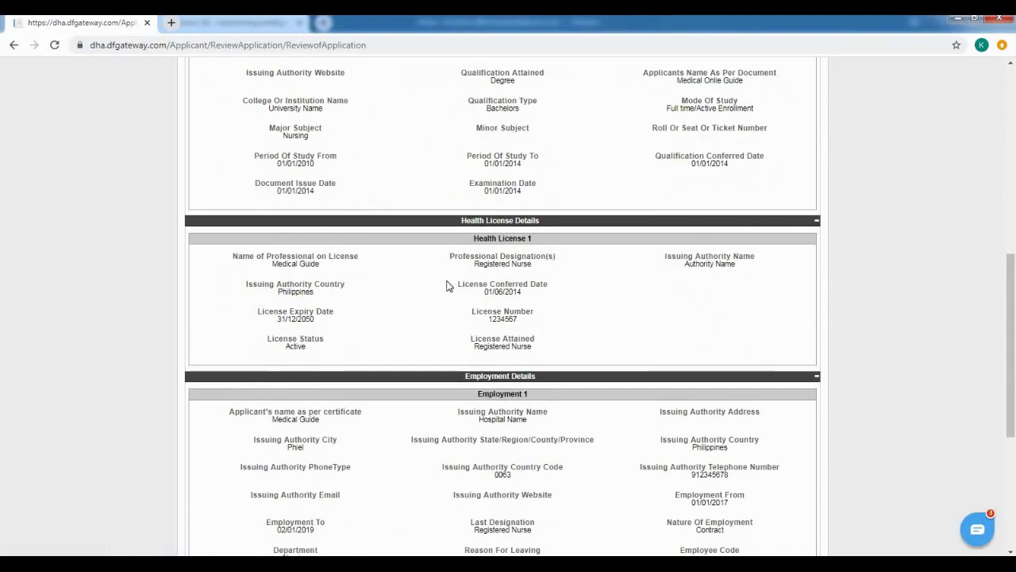
pyautogui.scroll(-2, 447, 286)
pyautogui.scroll(-2, 447, 286)
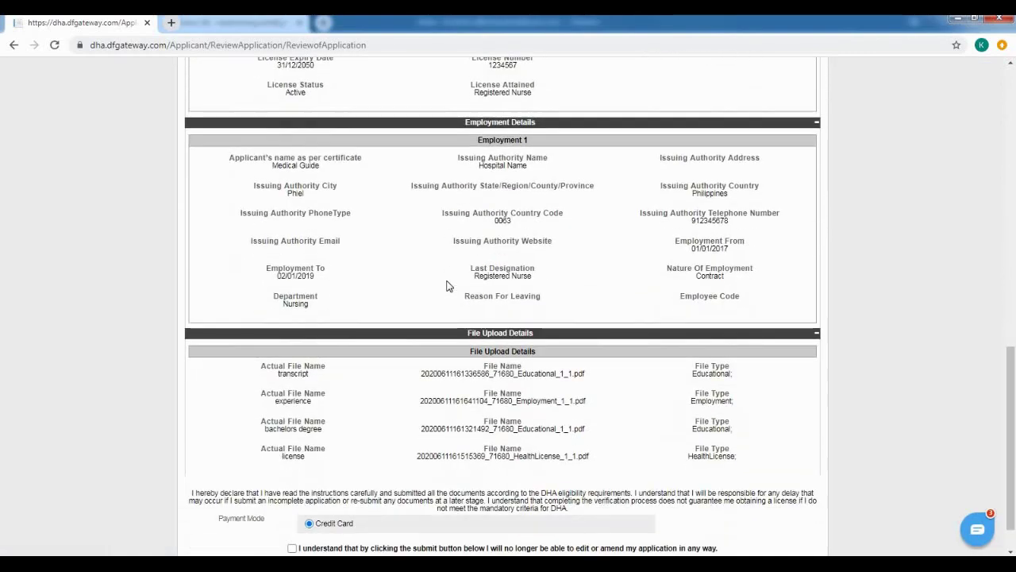
pyautogui.scroll(-1, 446, 286)
pyautogui.scroll(4, 447, 286)
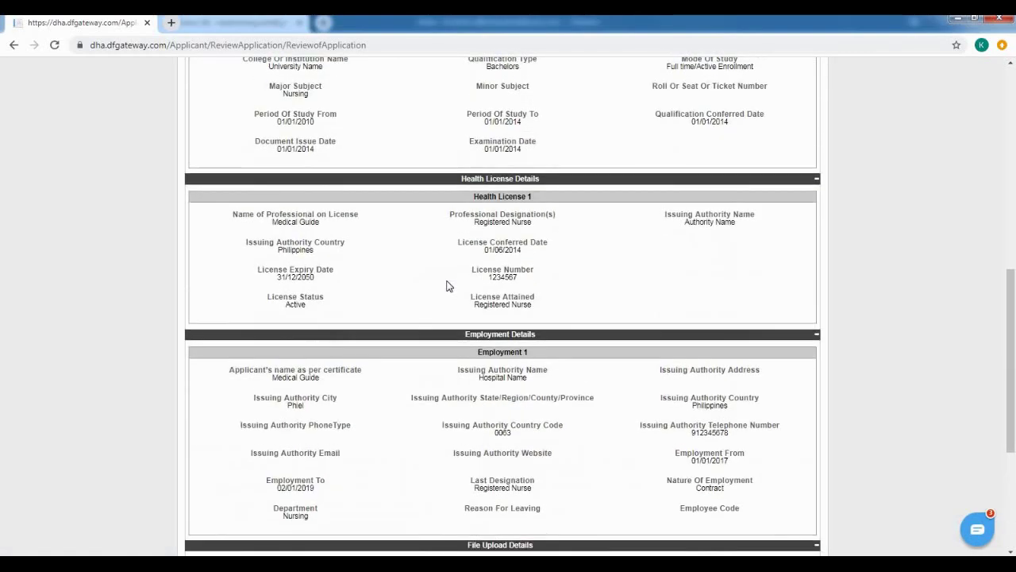
pyautogui.scroll(2, 447, 286)
pyautogui.scroll(3, 447, 286)
pyautogui.scroll(-3, 447, 286)
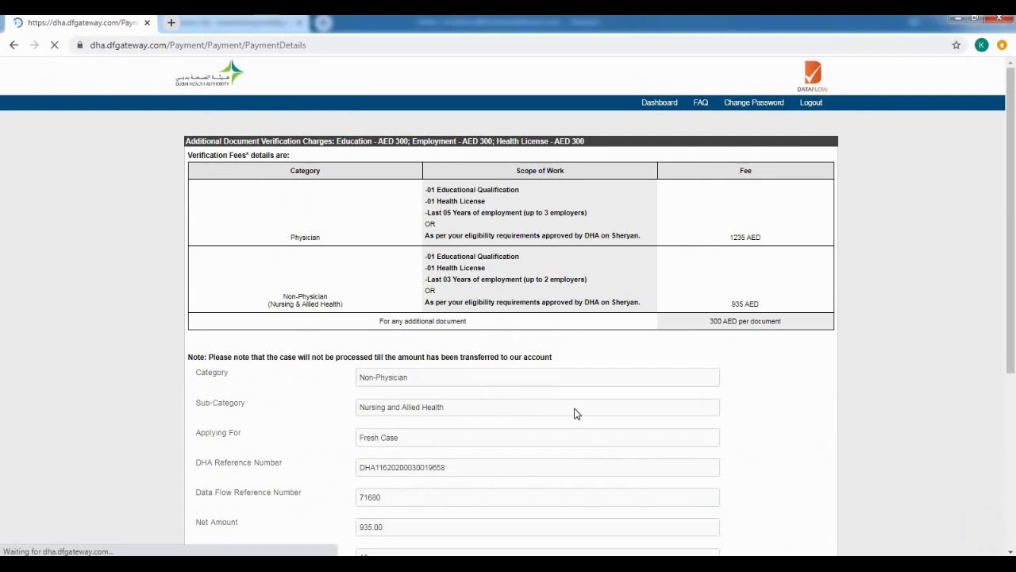
# Step: Drop the SMS progress updates so the gross is 982 AED, and start payment
pyautogui.scroll(-2, 606, 399)
pyautogui.scroll(-2, 476, 396)
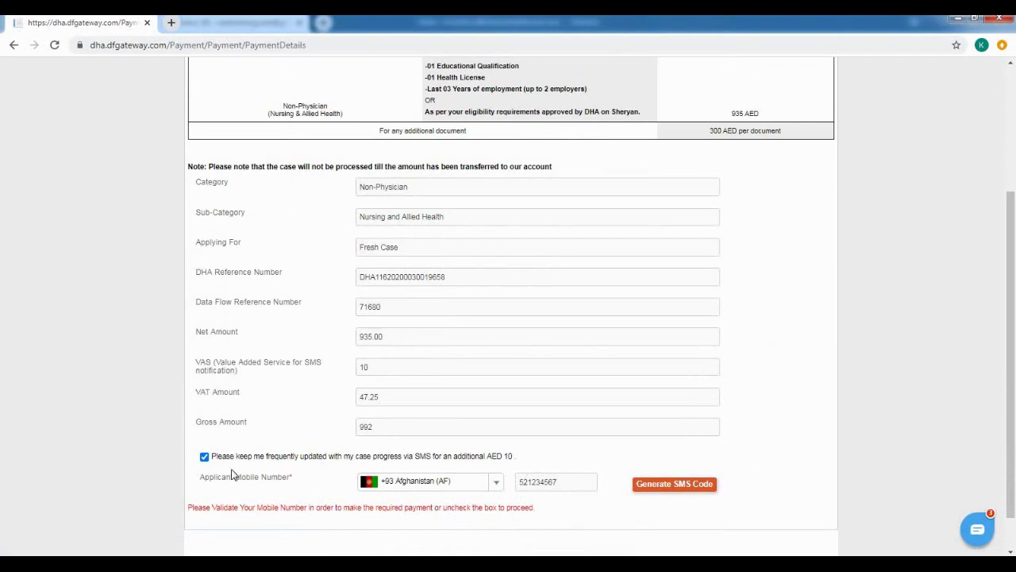
pyautogui.click(204, 455)
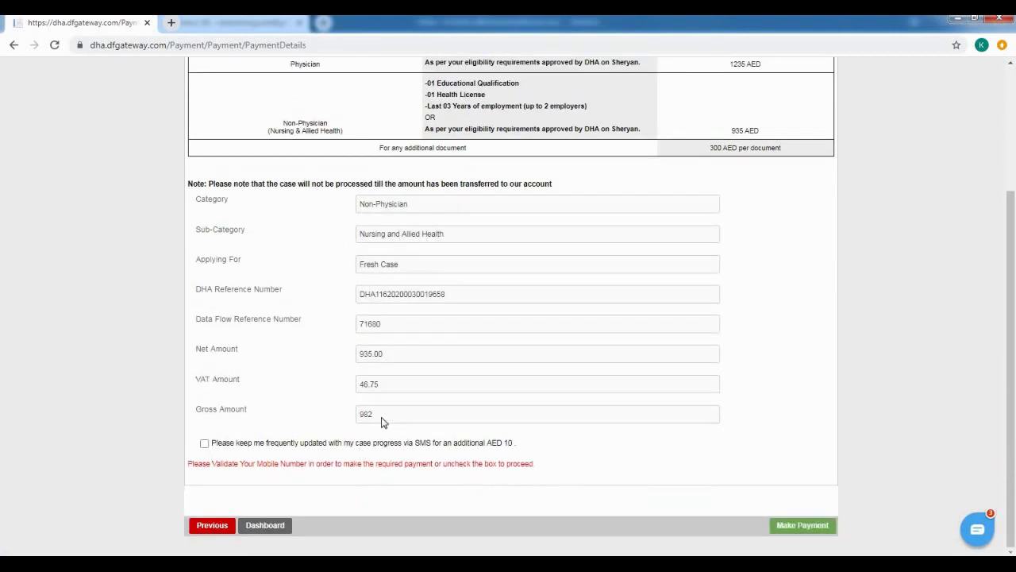
pyautogui.doubleClick(355, 414)
pyautogui.click(796, 528)
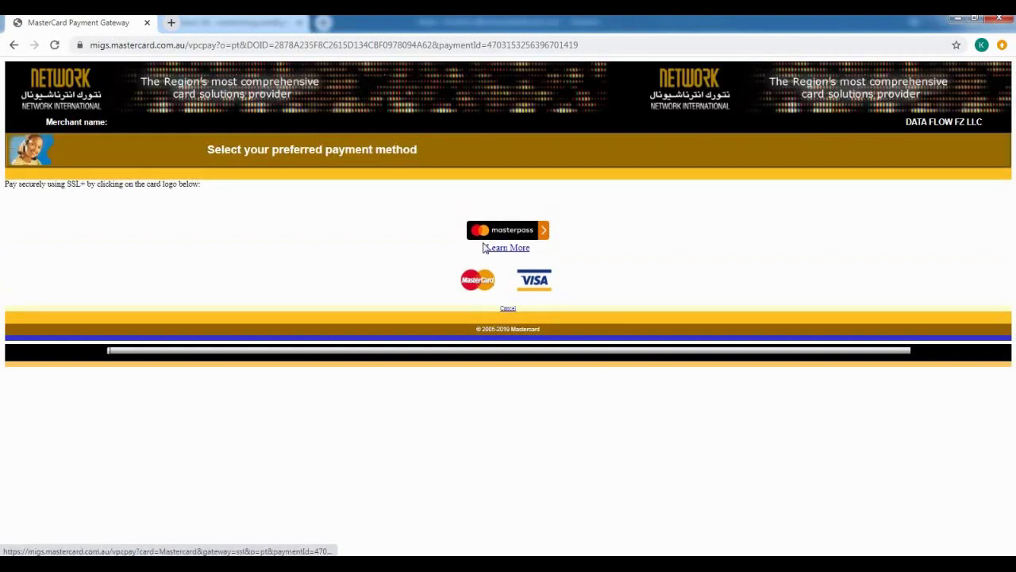
# Step: Pick MasterCard as payment method, then cancel the AED 982 card form back to DataFlow
pyautogui.click(477, 284)
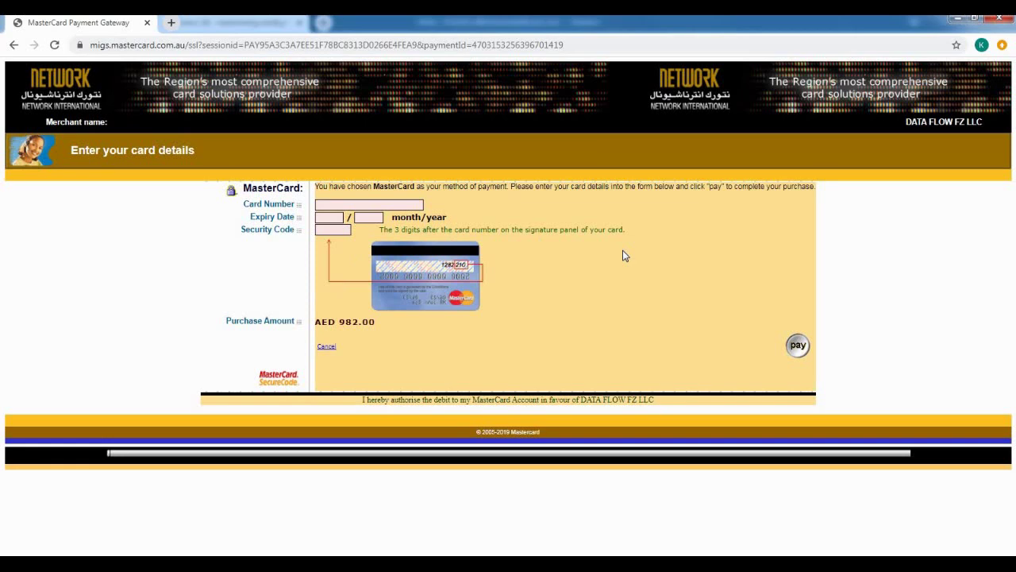
pyautogui.click(798, 345)
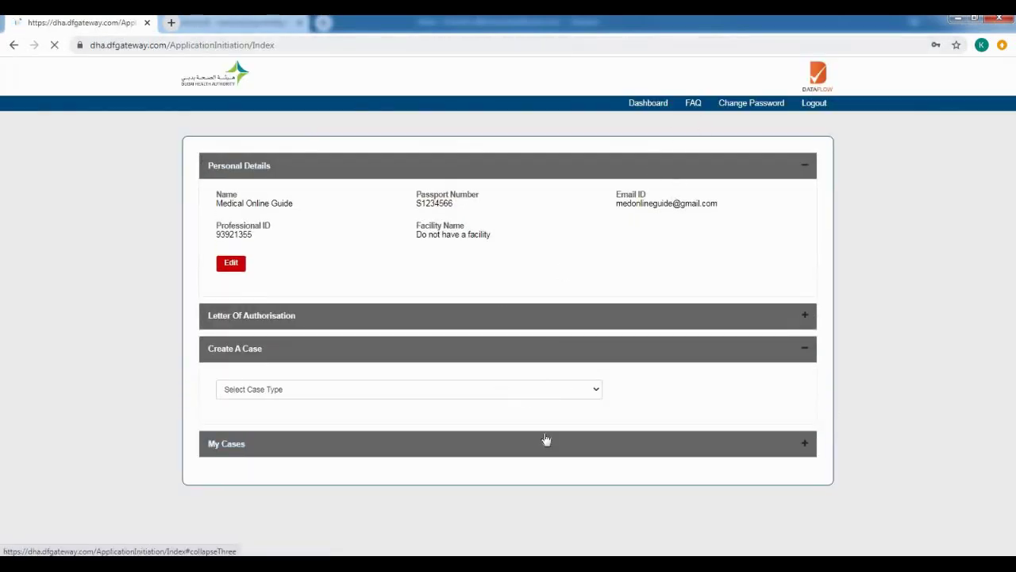
# Step: Verify the Non-Physician case shows Payment Pending under My Cases, then collapse the list
pyautogui.click(546, 441)
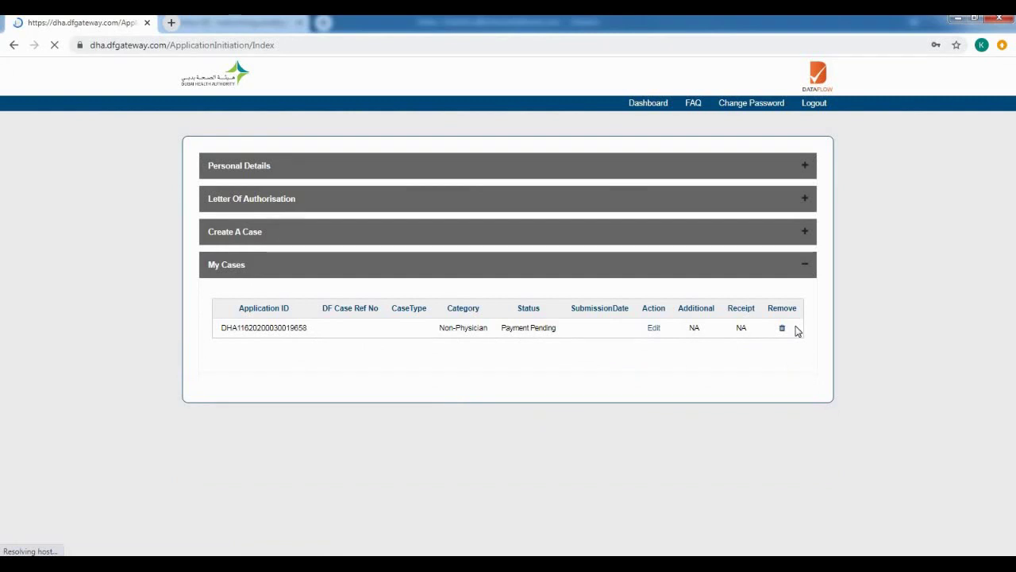
pyautogui.moveTo(223, 327); pyautogui.dragTo(787, 340)
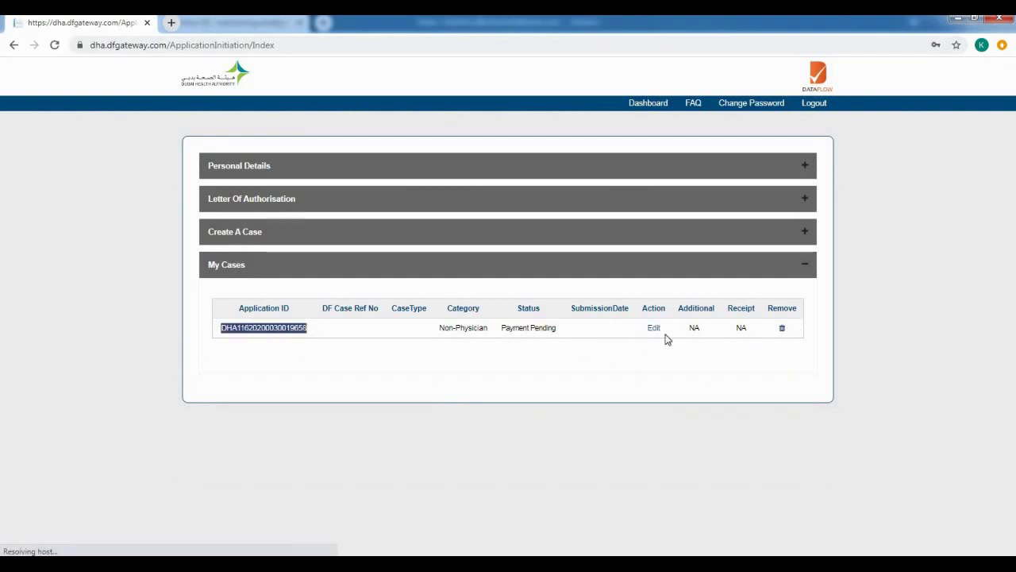
pyautogui.click(746, 359)
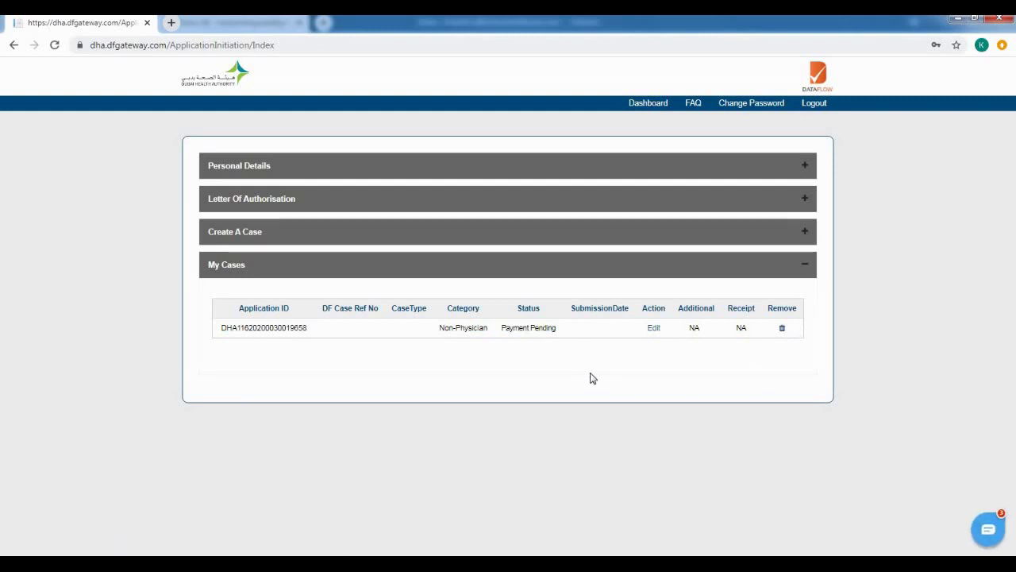
pyautogui.click(275, 275)
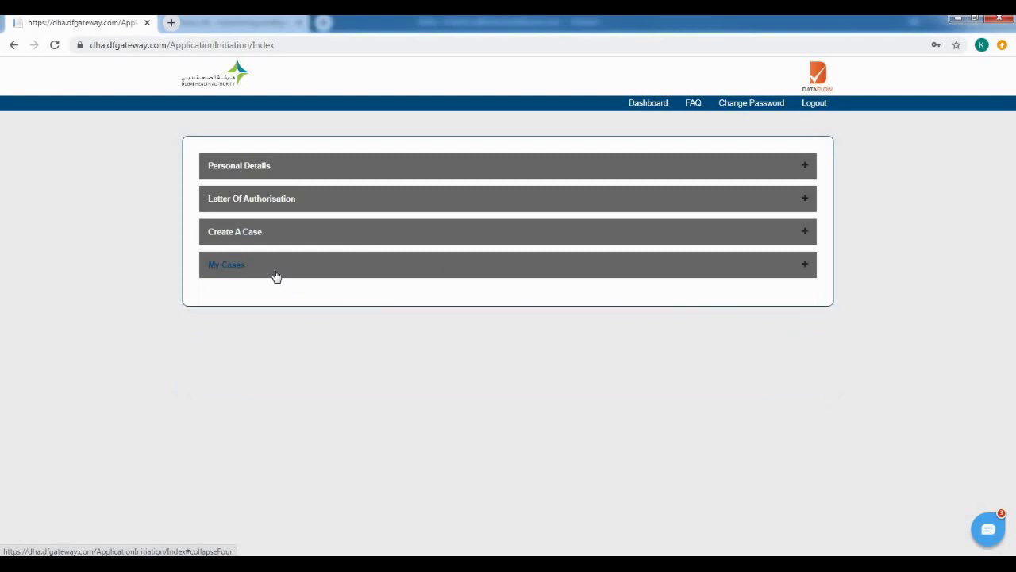